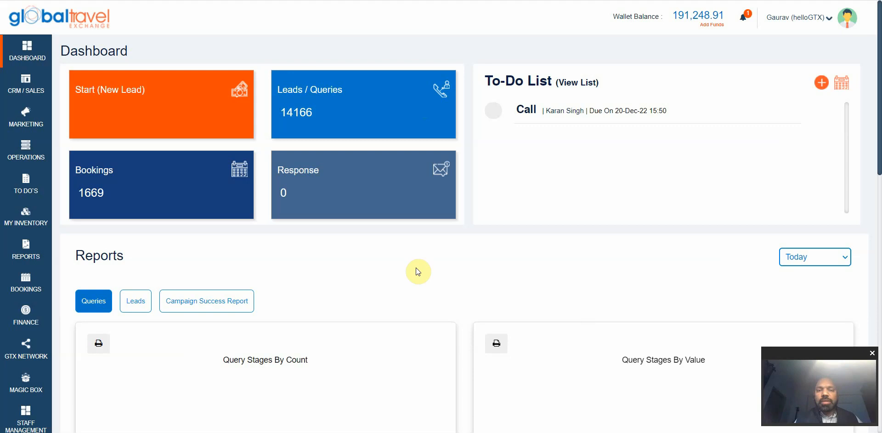
Step: Review the dashboard reports (14166 leads, 1669 bookings, query stages) and reveal the SETTINGS submenu
scroll(416, 268, down, 1)
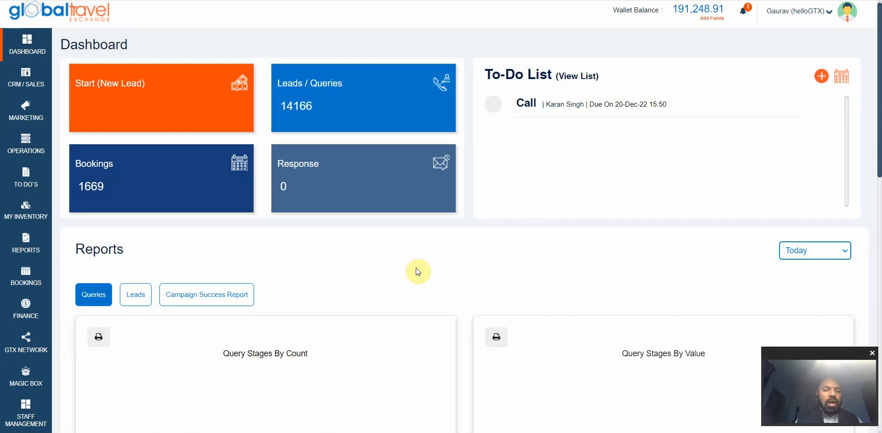
scroll(416, 269, down, 1)
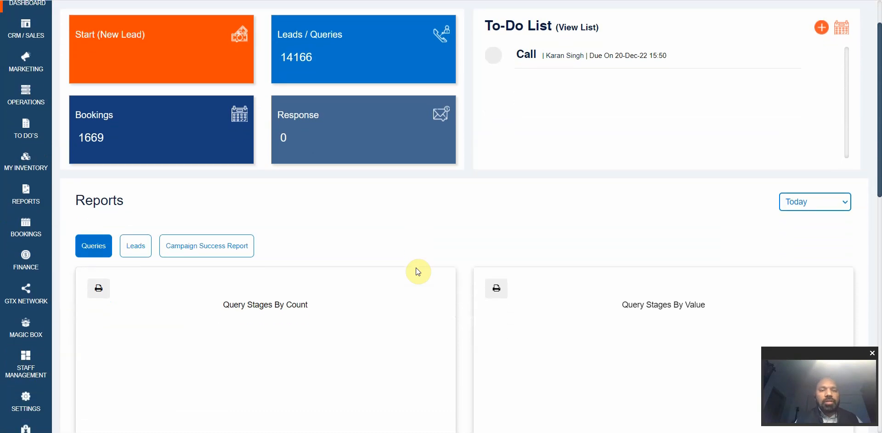
scroll(416, 268, down, 2)
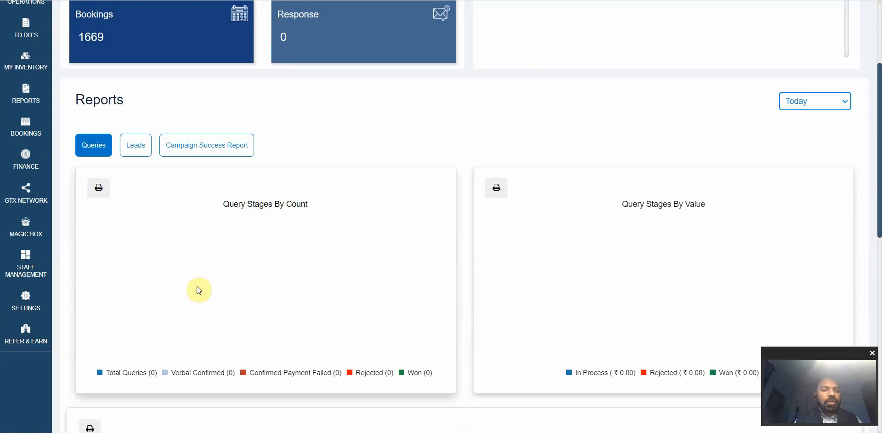
mouse_move(26, 305)
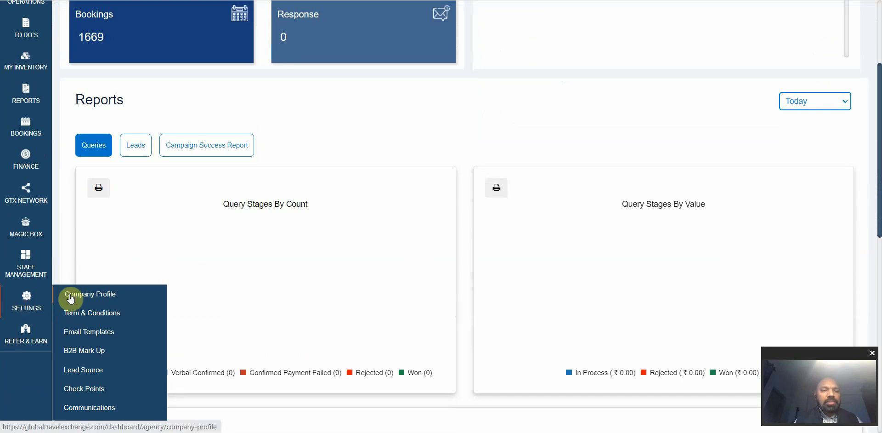
Step: Go to Term & Conditions and review the Domestic/International terms, cancellation, inclusion and exclusion templates
click(102, 314)
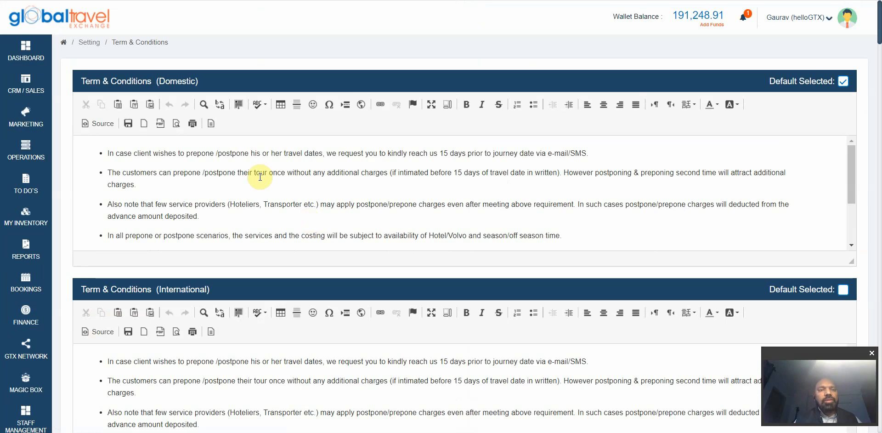
scroll(260, 177, down, 3)
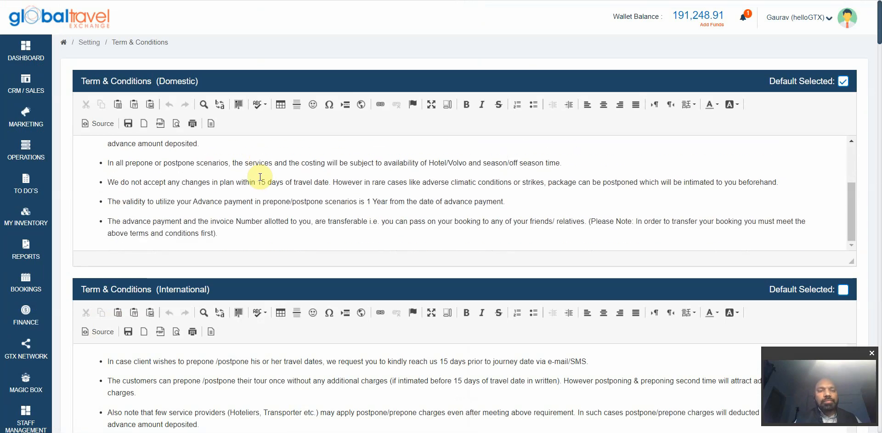
scroll(260, 177, down, 3)
scroll(260, 177, up, 3)
scroll(260, 177, down, 6)
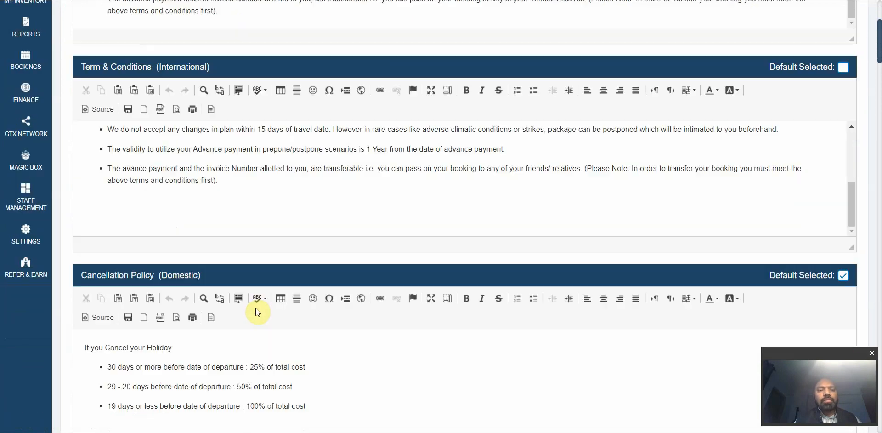
scroll(257, 311, down, 6)
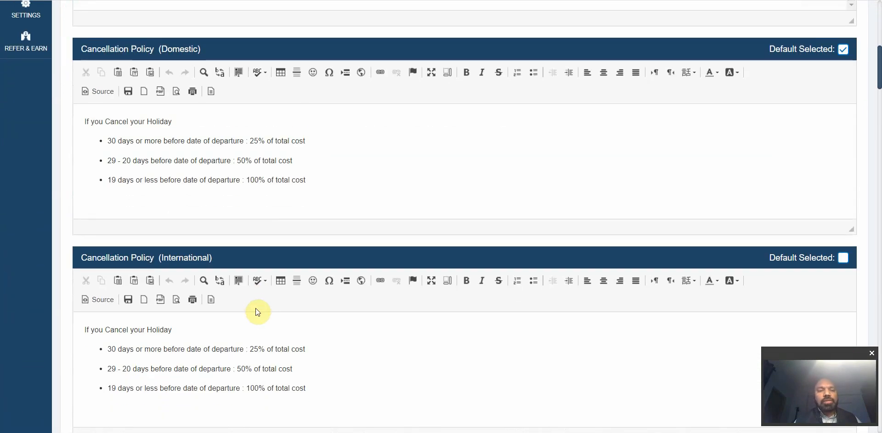
scroll(255, 308, down, 7)
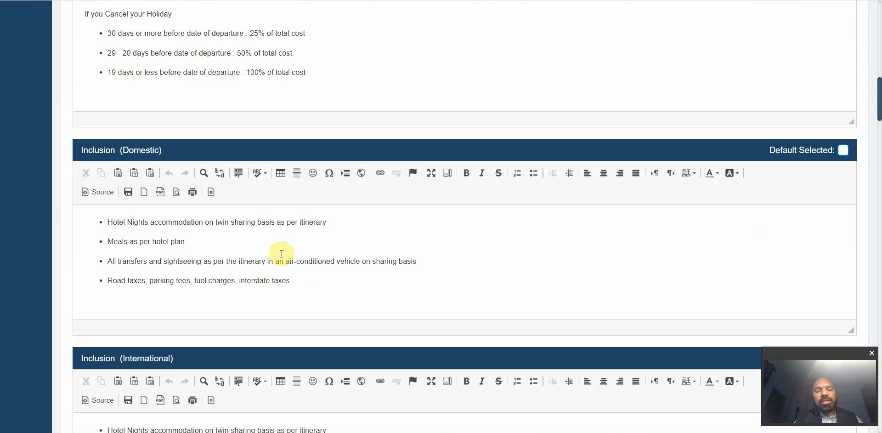
scroll(282, 253, down, 2)
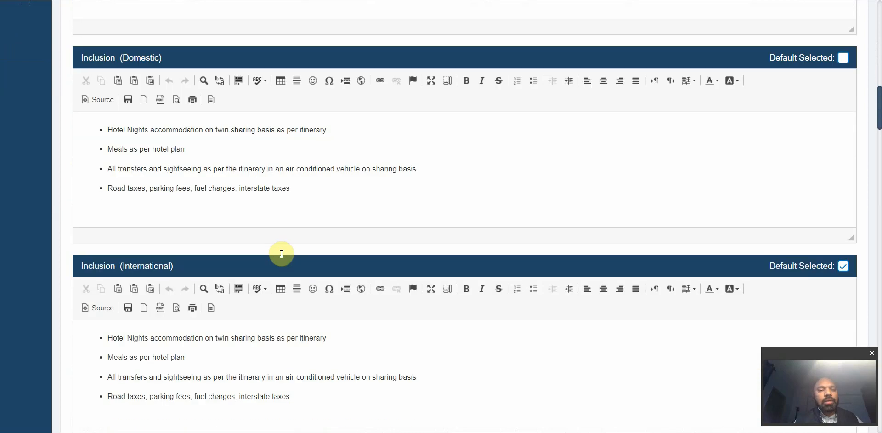
scroll(309, 334, down, 10)
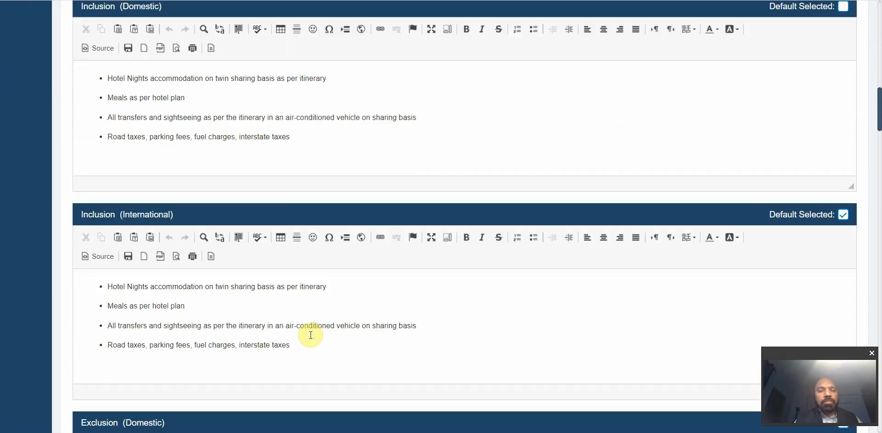
scroll(310, 334, down, 10)
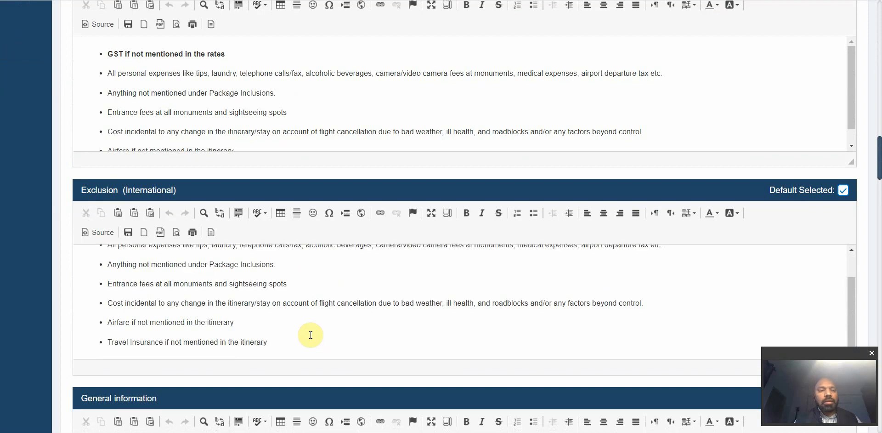
scroll(311, 334, down, 2)
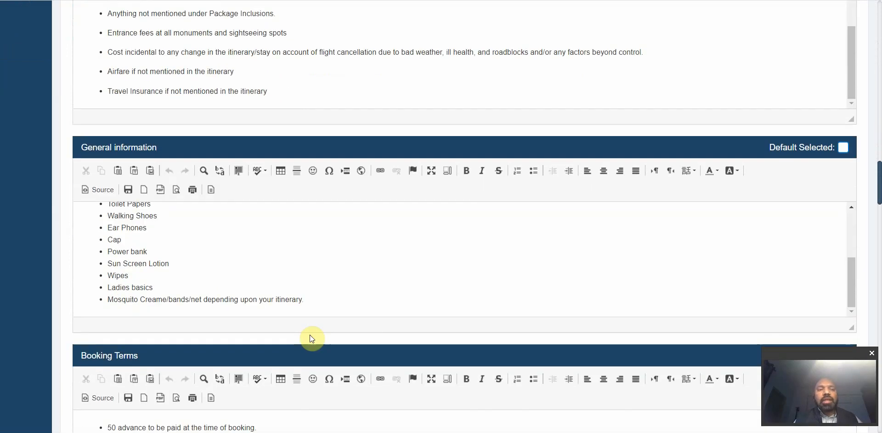
click(326, 292)
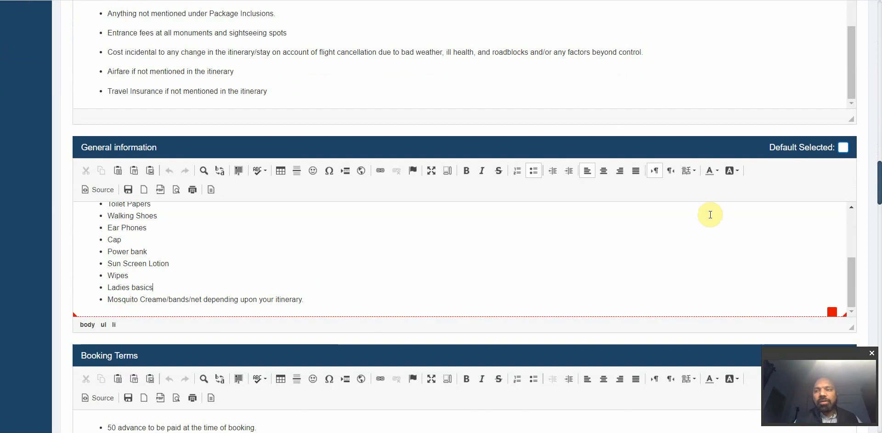
click(841, 148)
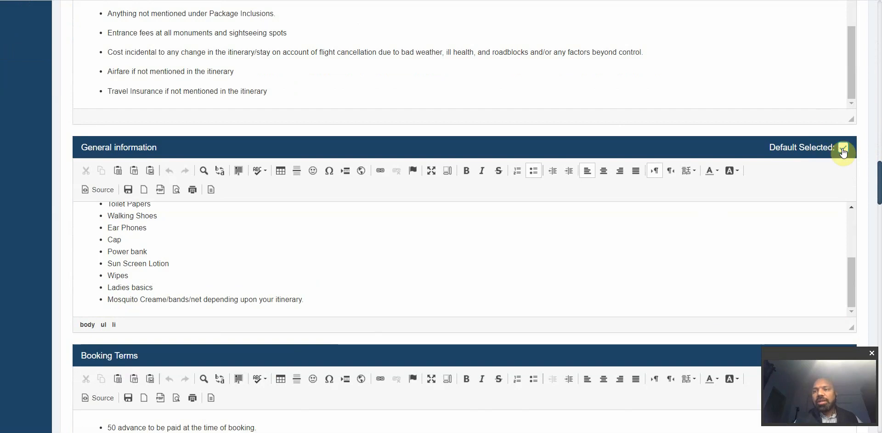
click(842, 150)
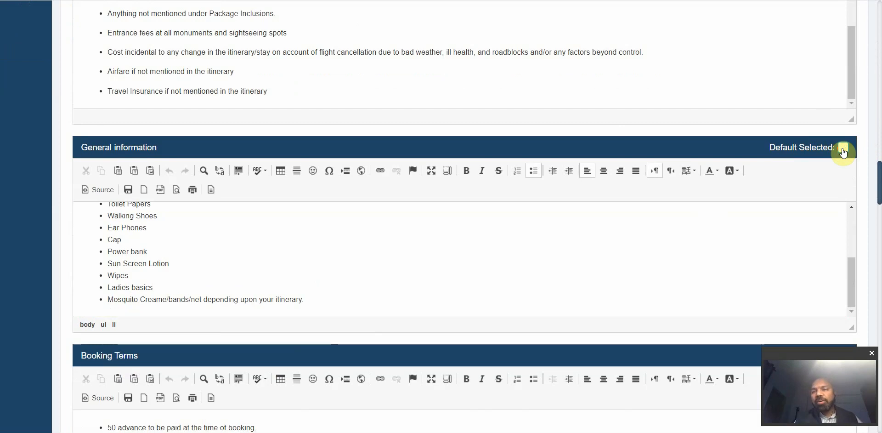
click(843, 150)
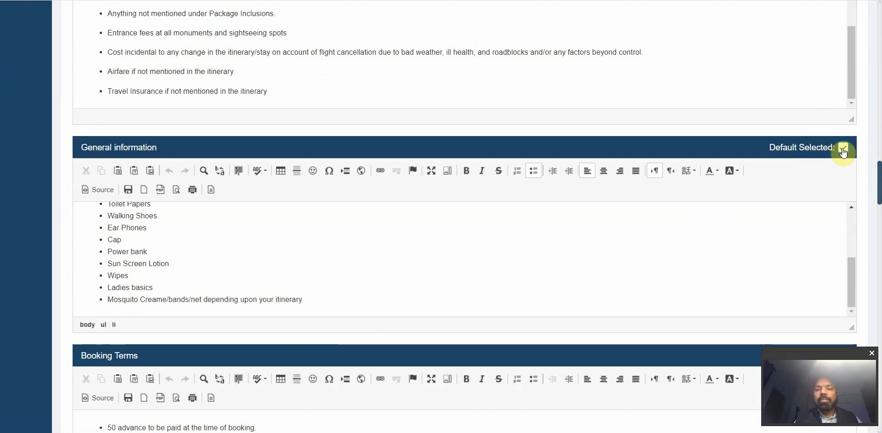
click(843, 151)
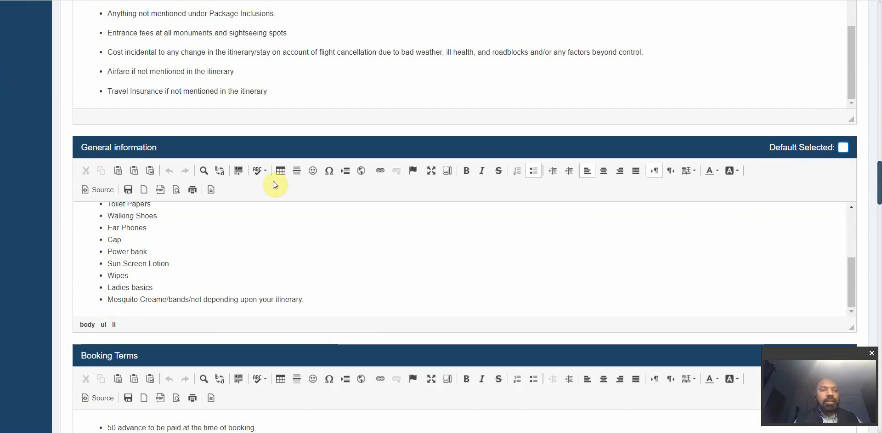
scroll(265, 156, down, 3)
scroll(265, 154, down, 3)
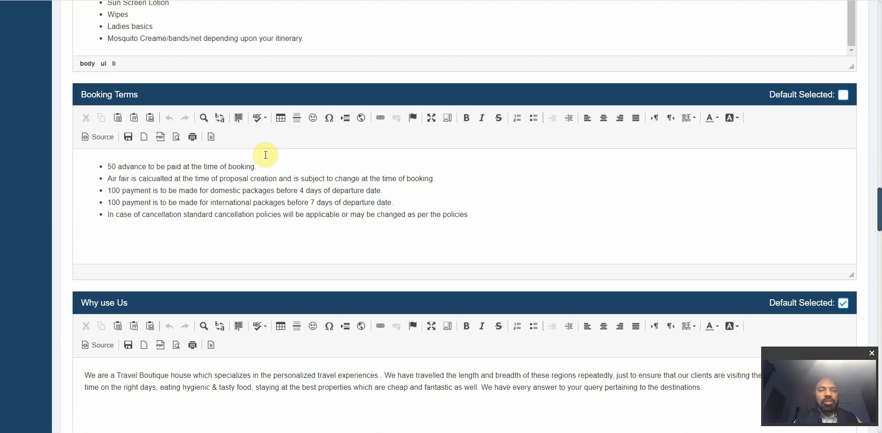
scroll(265, 154, down, 8)
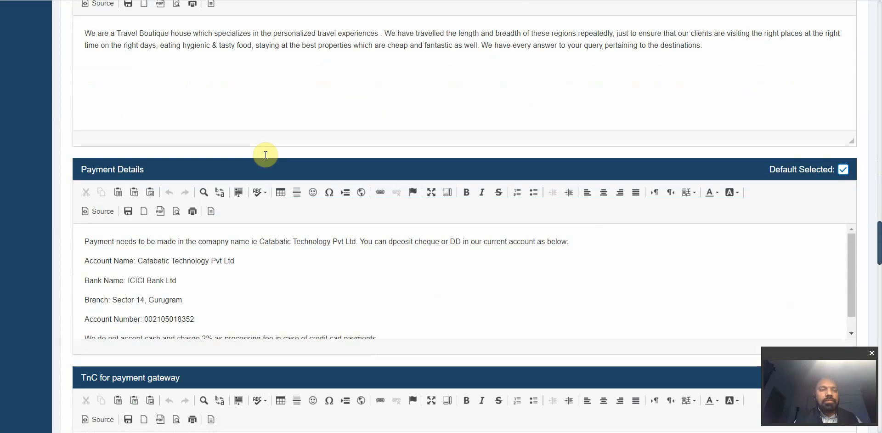
scroll(266, 248, down, 1)
scroll(276, 175, down, 3)
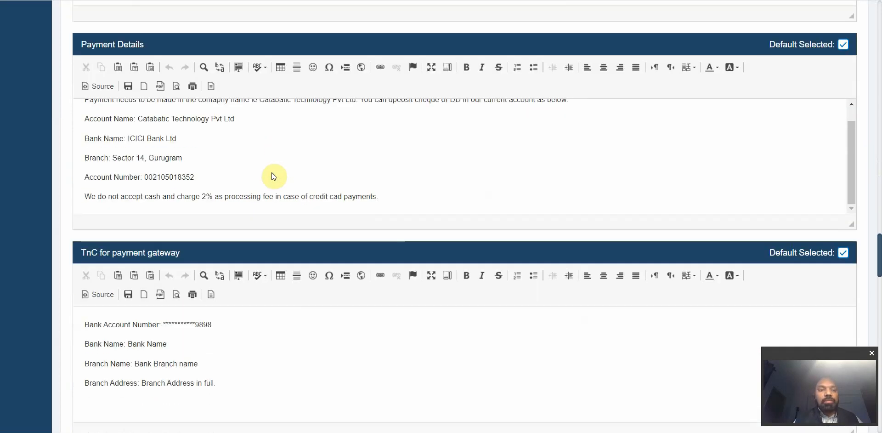
scroll(255, 165, up, 1)
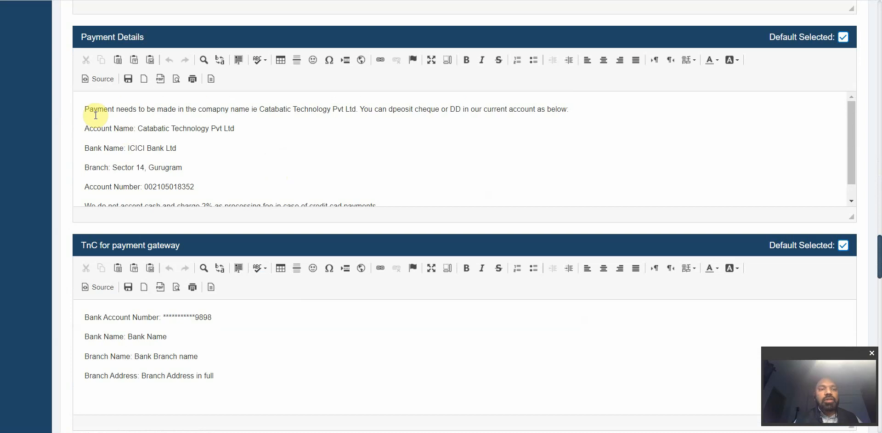
drag(85, 109, 350, 203)
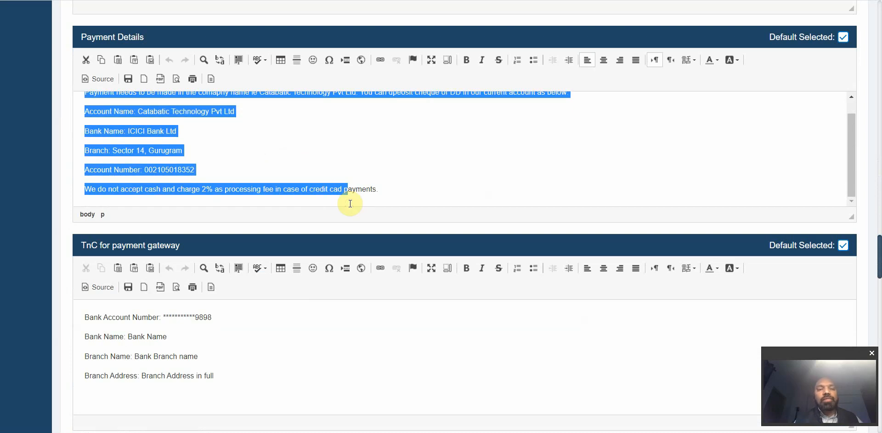
click(298, 163)
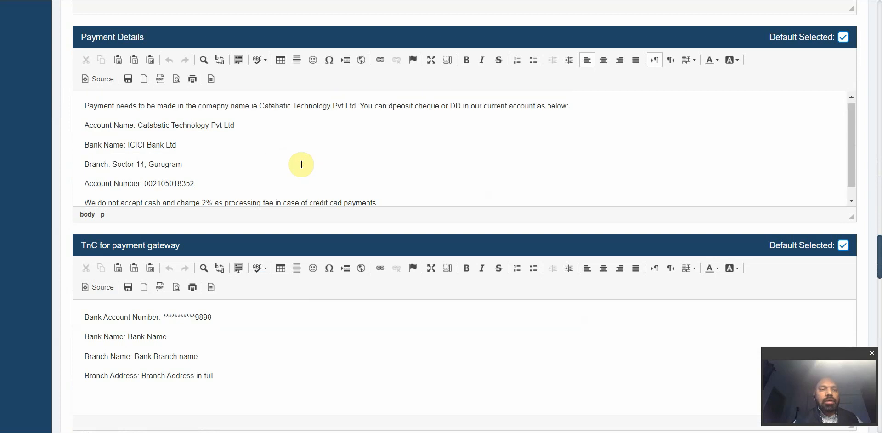
drag(136, 125, 72, 126)
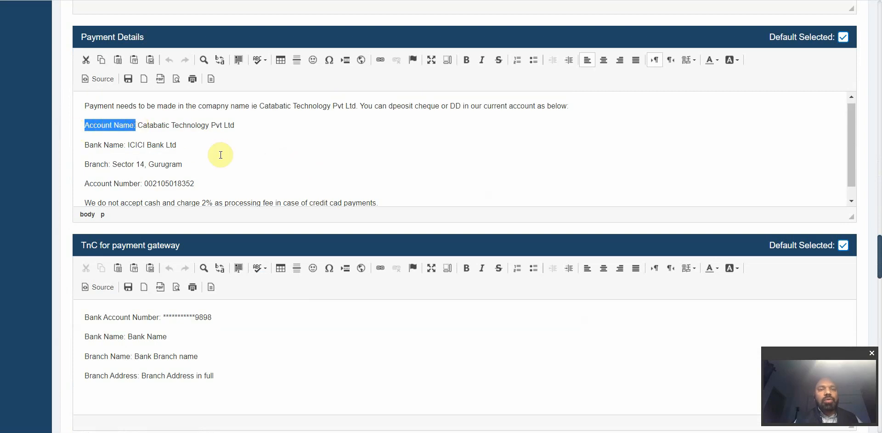
scroll(233, 173, down, 1)
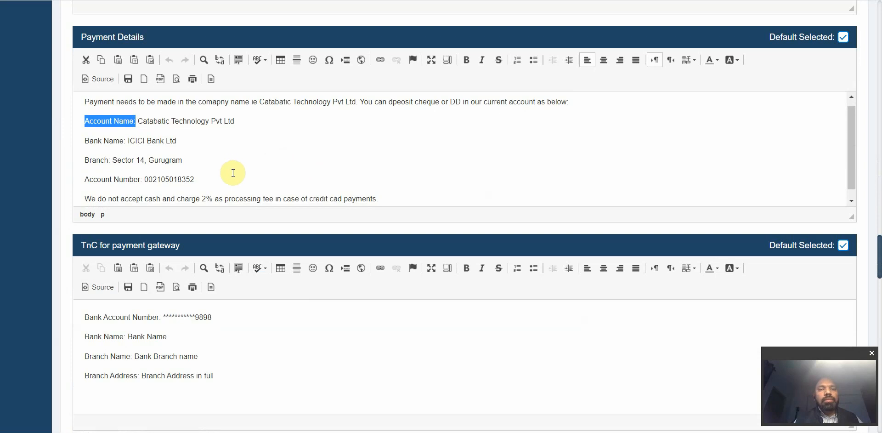
click(156, 140)
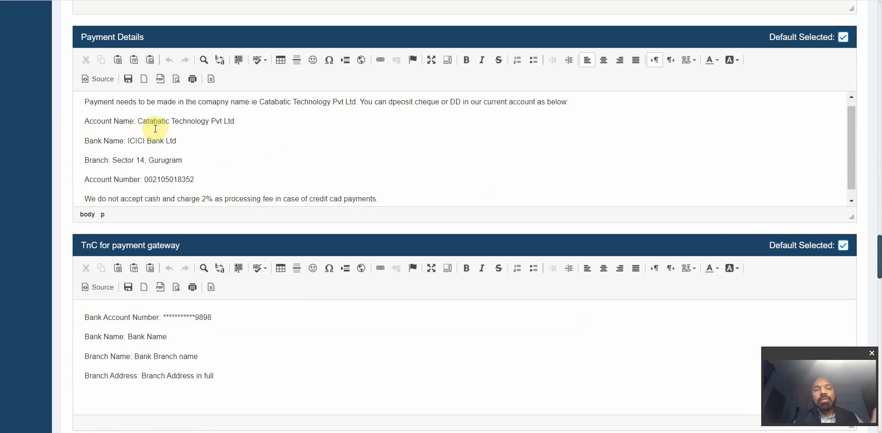
scroll(186, 129, down, 1)
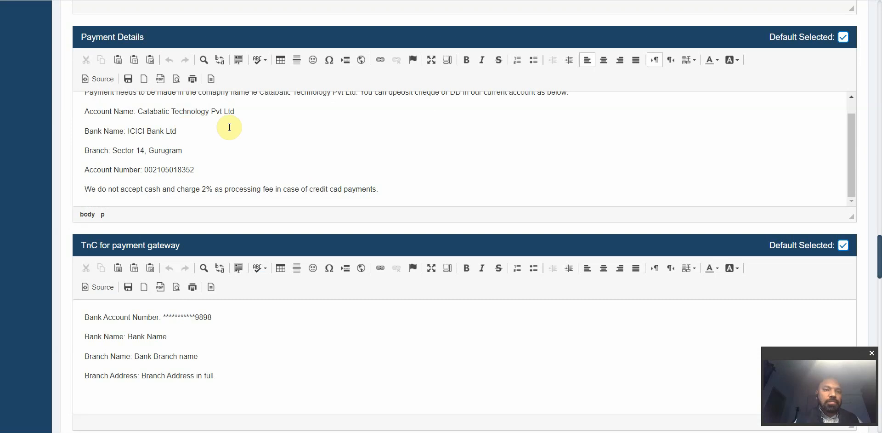
scroll(229, 127, down, 1)
scroll(229, 127, down, 3)
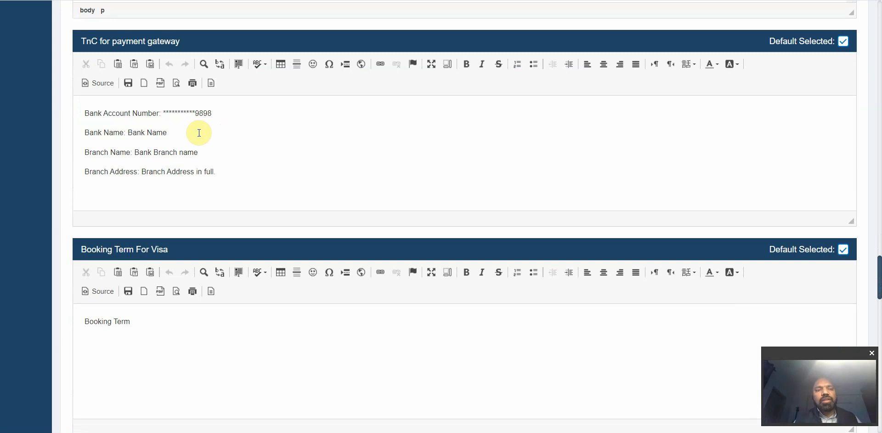
scroll(216, 150, down, 3)
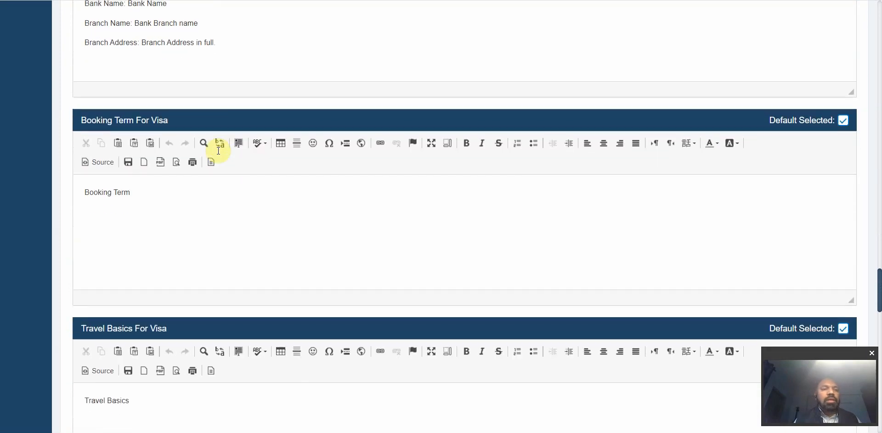
scroll(222, 202, down, 1)
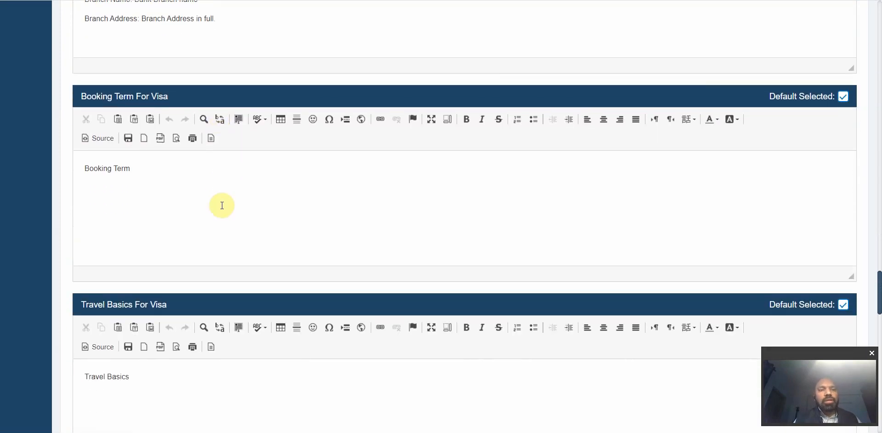
scroll(222, 205, down, 8)
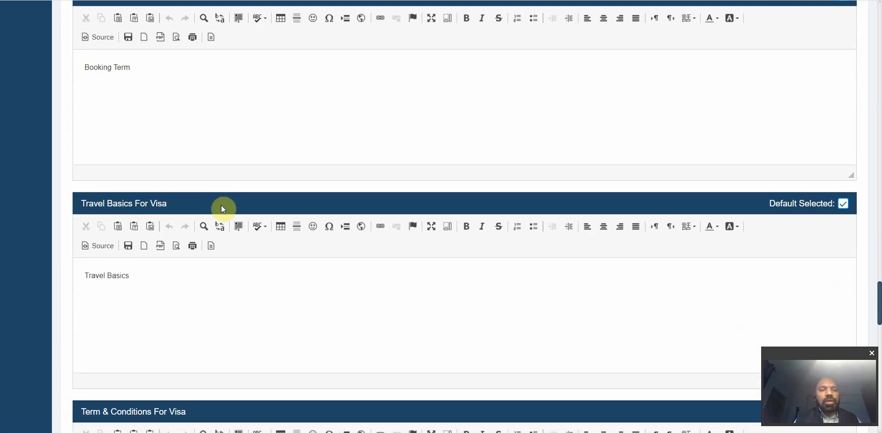
scroll(222, 205, down, 1)
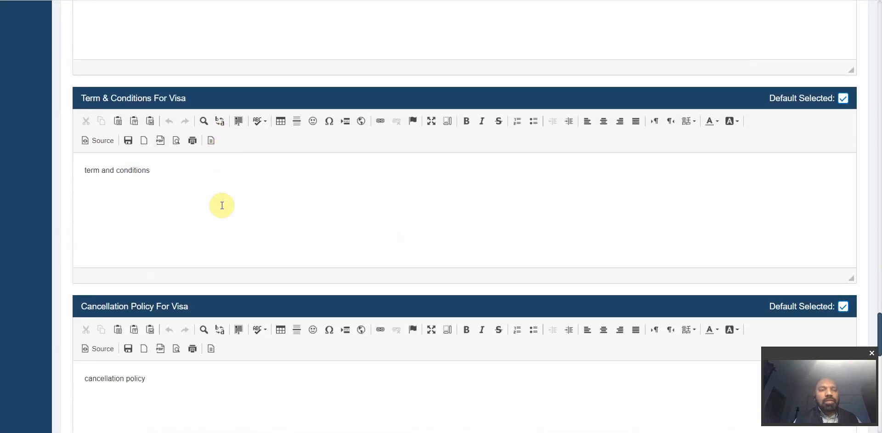
scroll(221, 205, down, 7)
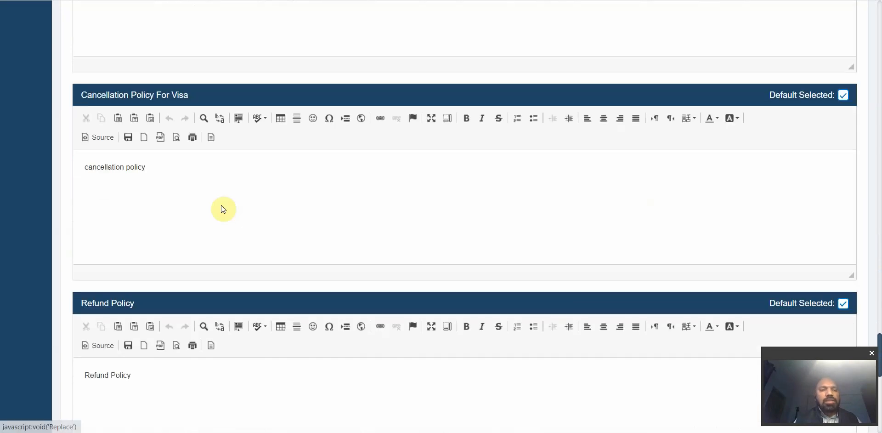
scroll(222, 205, down, 3)
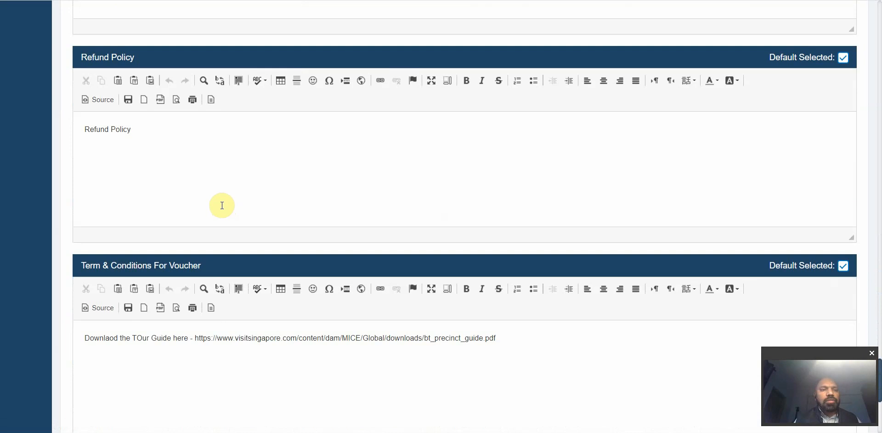
scroll(221, 205, down, 2)
scroll(222, 205, down, 2)
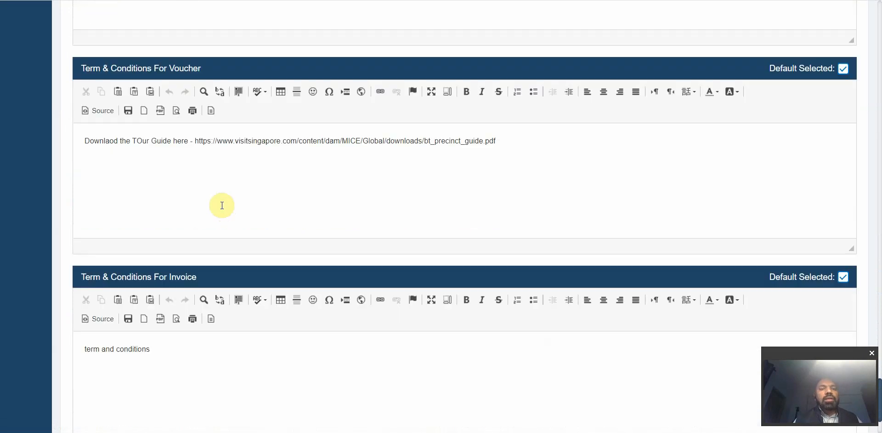
Step: Make the voucher's tour-guide download line a numbered list item, then select the Invoice terms text
triple_click(258, 164)
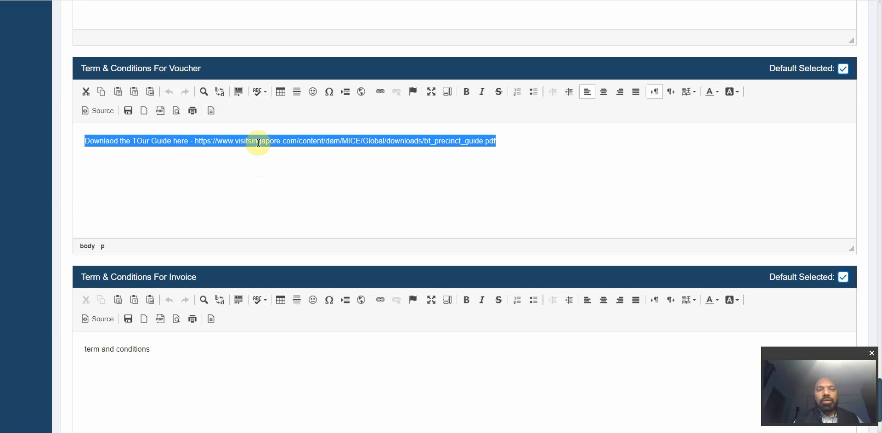
click(221, 141)
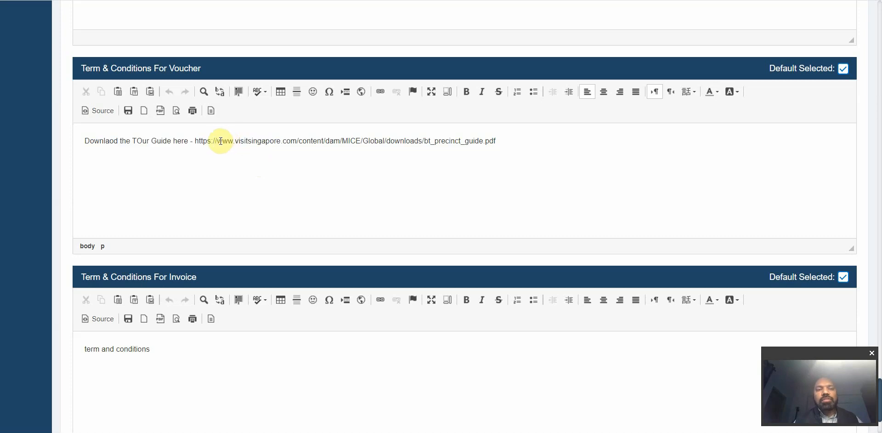
triple_click(210, 141)
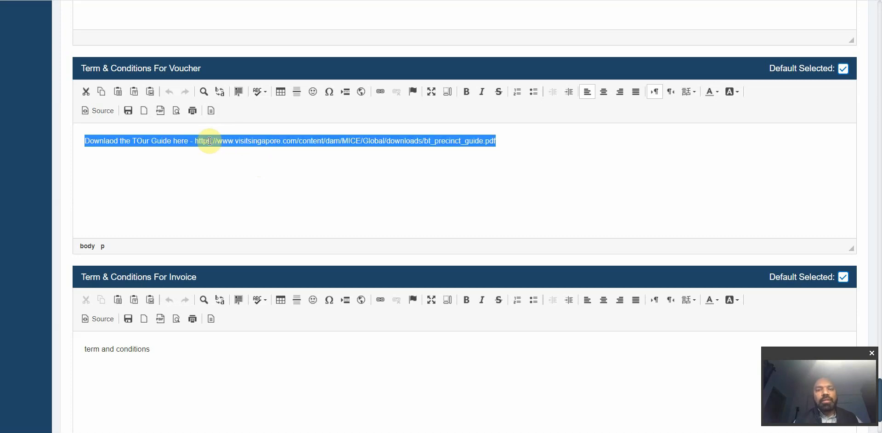
click(533, 93)
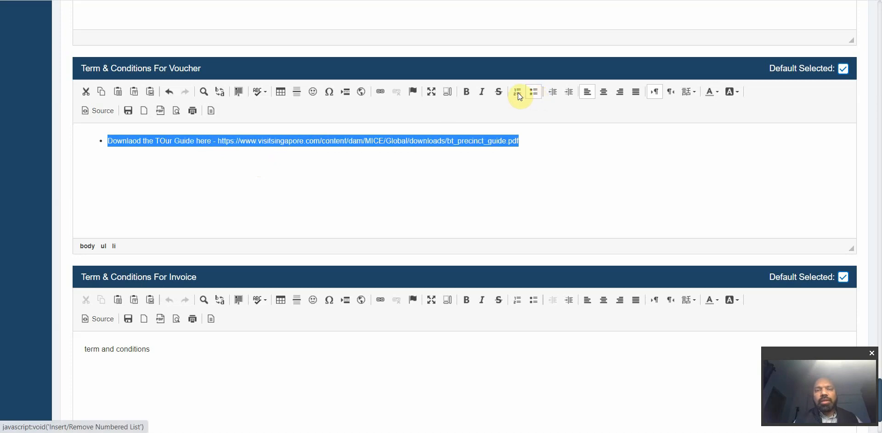
double_click(528, 138)
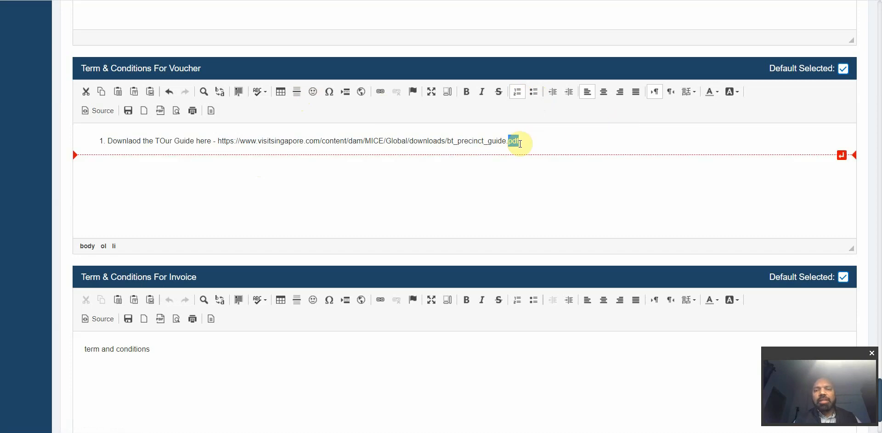
scroll(512, 194, down, 2)
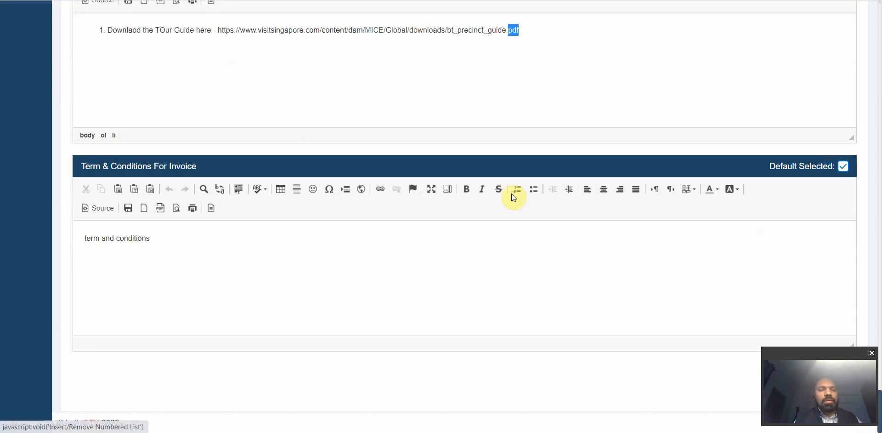
triple_click(233, 241)
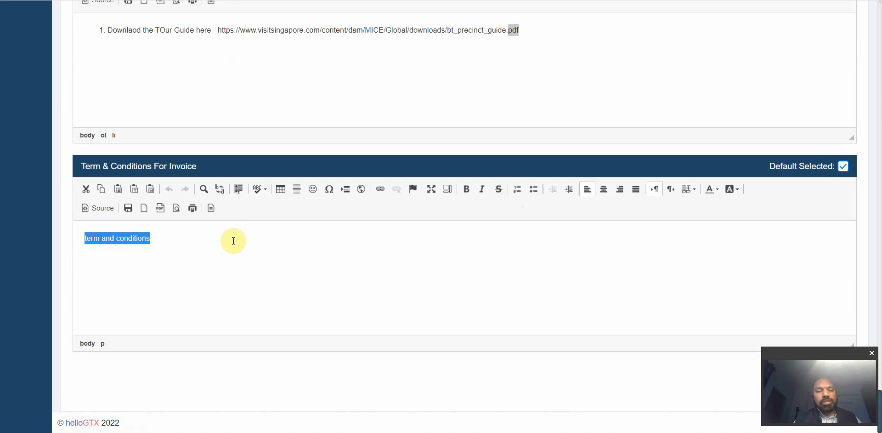
Step: Scroll back up to the Domestic cancellation policy template and reveal the SETTINGS submenu
scroll(234, 240, up, 20)
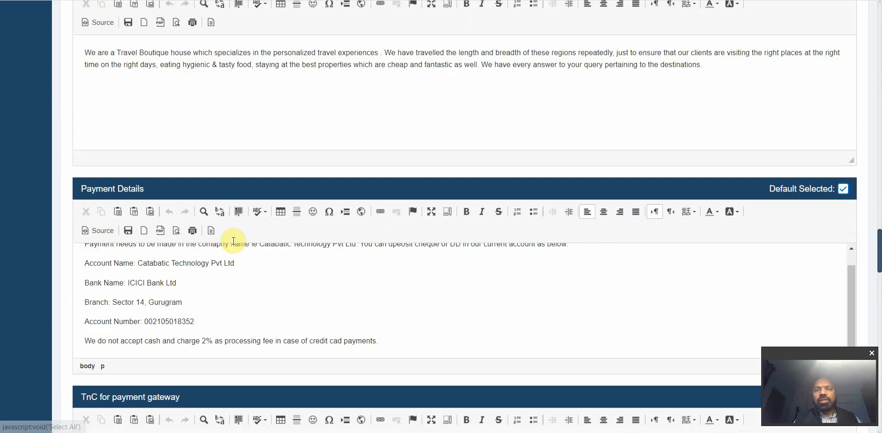
scroll(233, 241, up, 20)
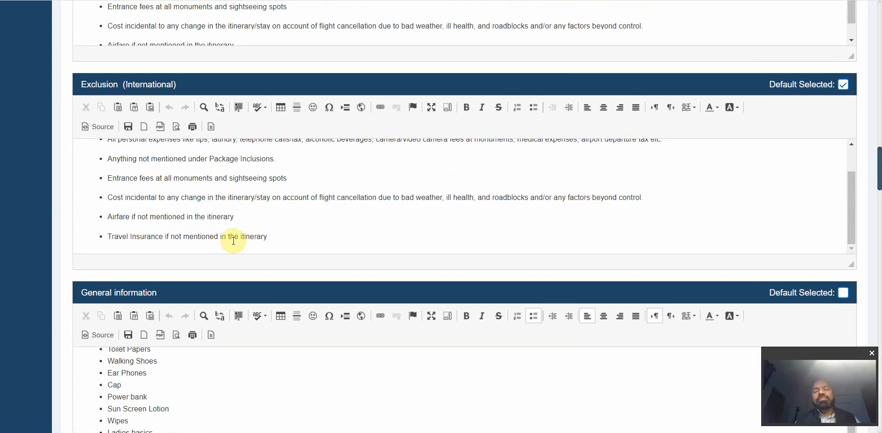
scroll(233, 239, up, 15)
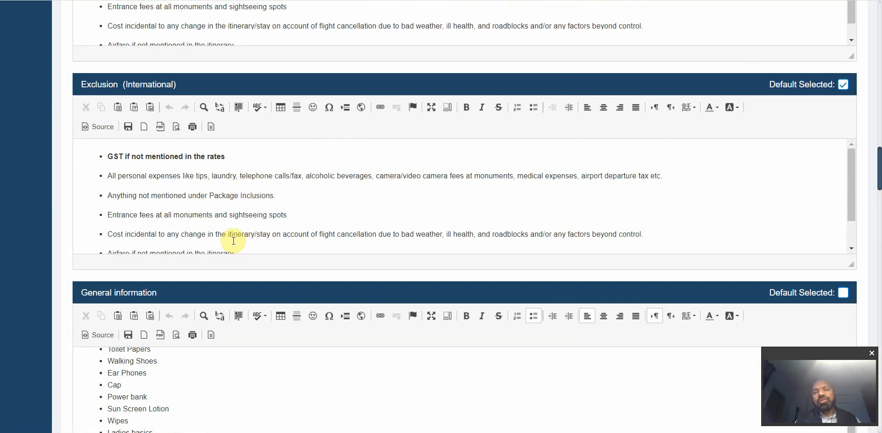
scroll(232, 244, up, 5)
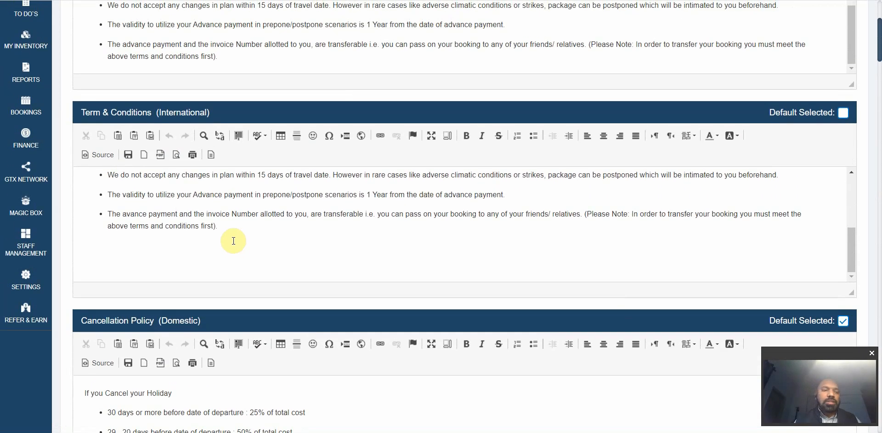
scroll(233, 240, down, 2)
mouse_move(29, 218)
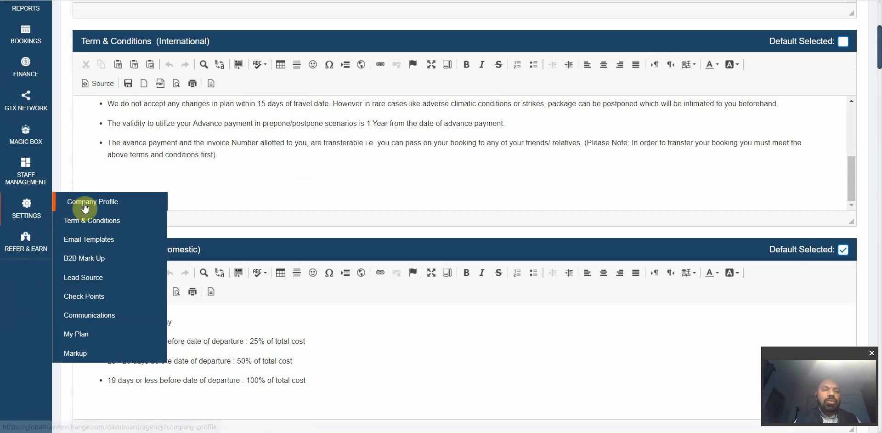
Step: Go to the Mark Up settings and check the base currency list, keeping INR selected
click(78, 354)
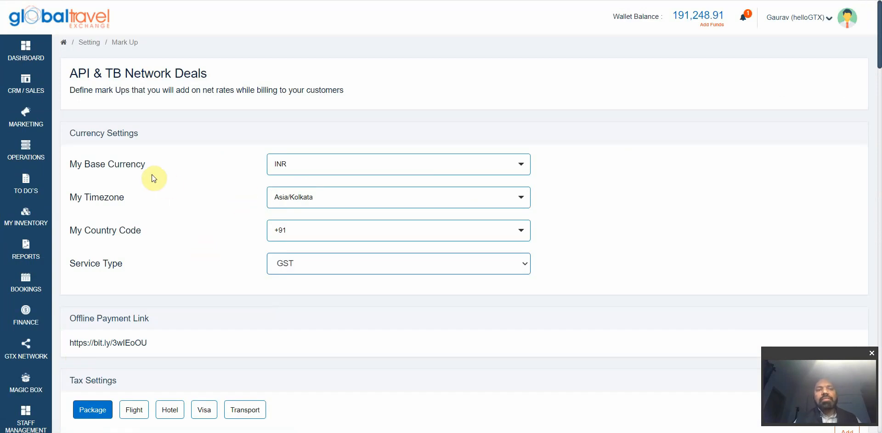
click(275, 171)
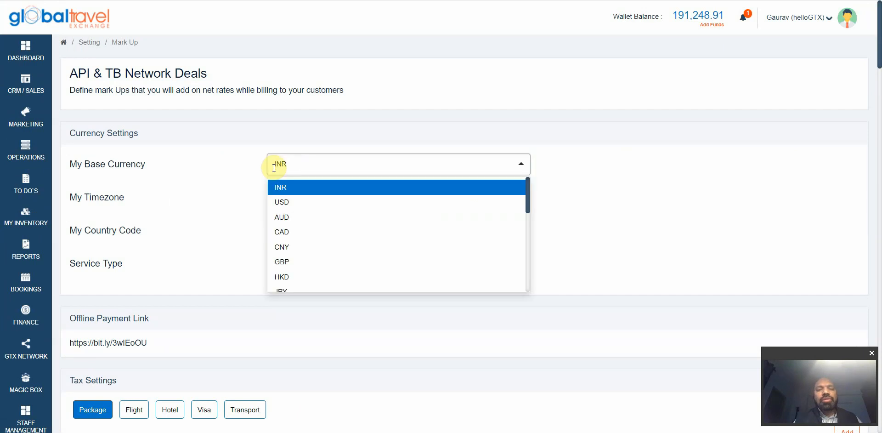
scroll(306, 231, down, 2)
scroll(307, 231, up, 2)
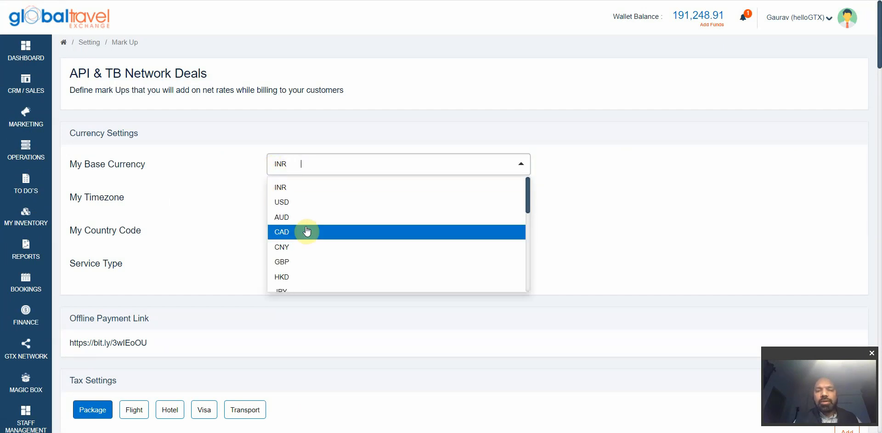
click(247, 190)
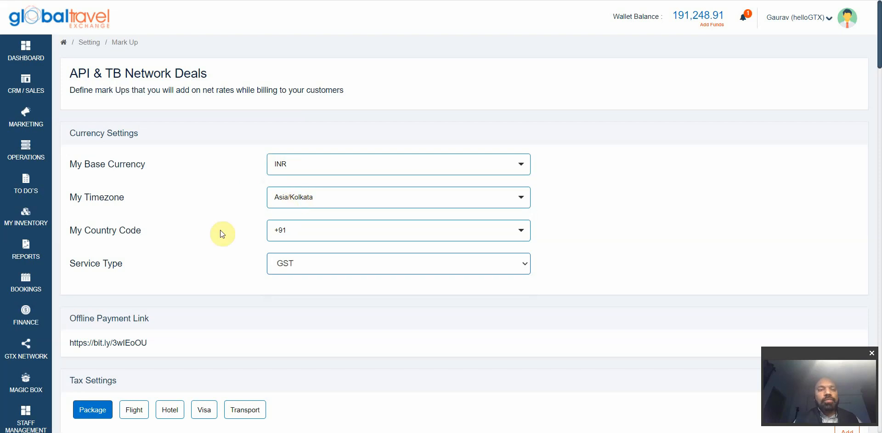
scroll(220, 229, down, 1)
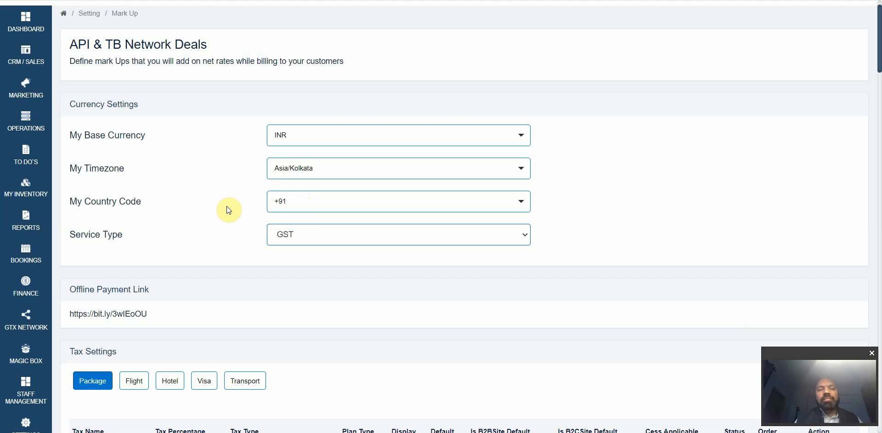
scroll(228, 210, down, 1)
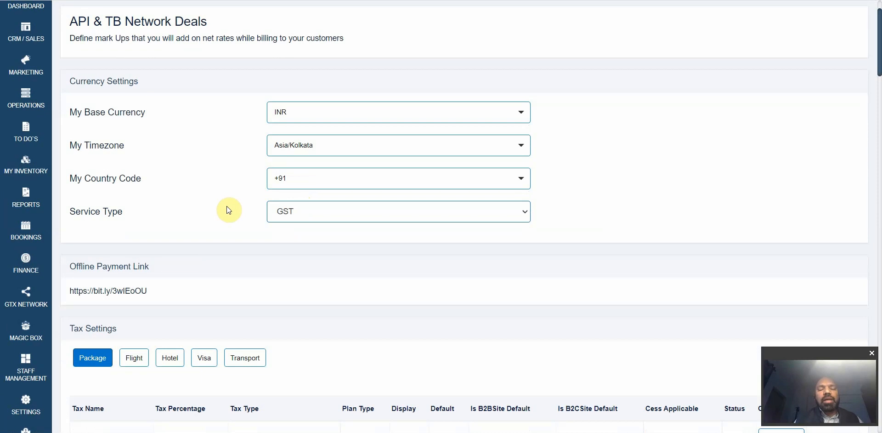
scroll(228, 210, down, 1)
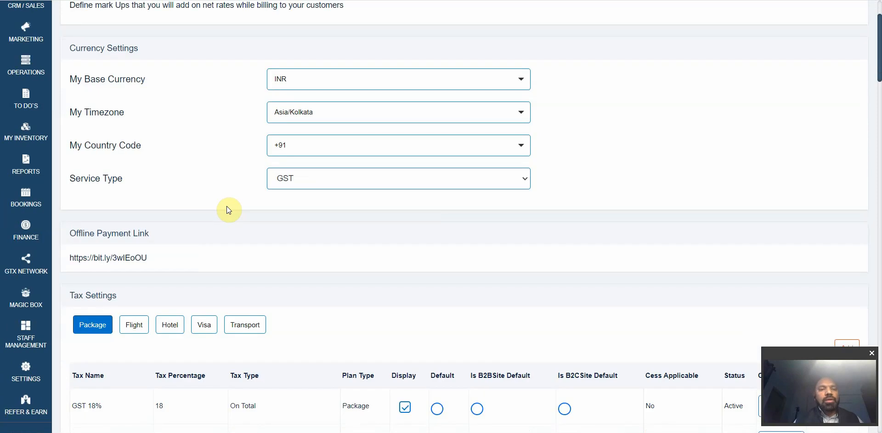
scroll(228, 209, down, 1)
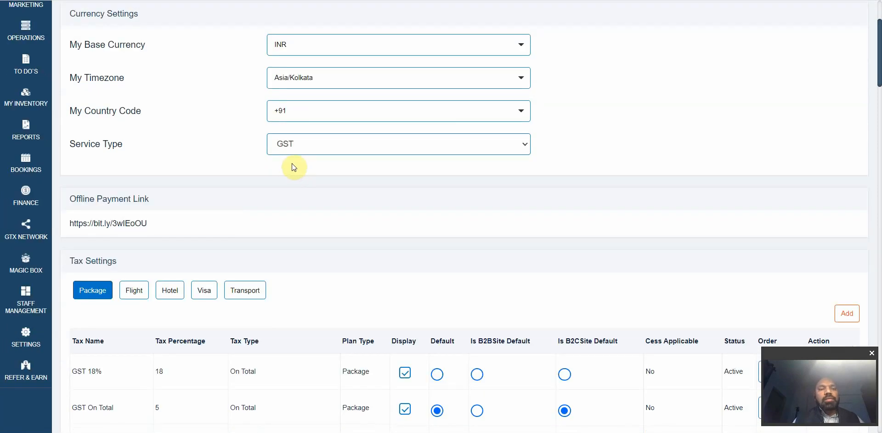
click(307, 153)
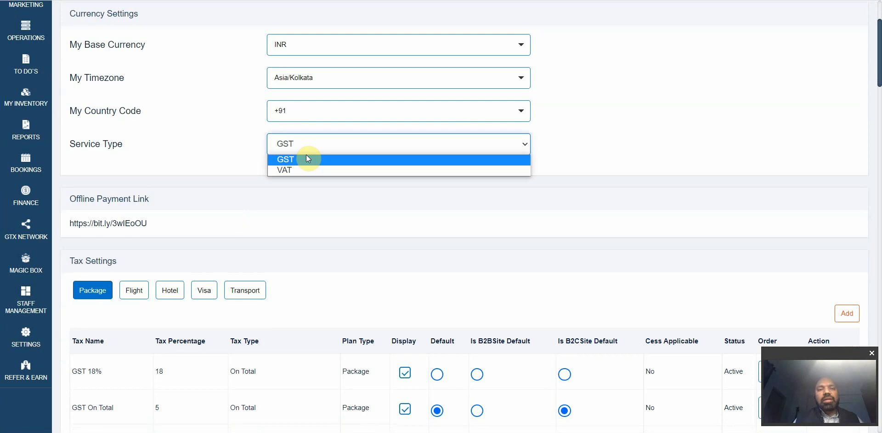
click(252, 146)
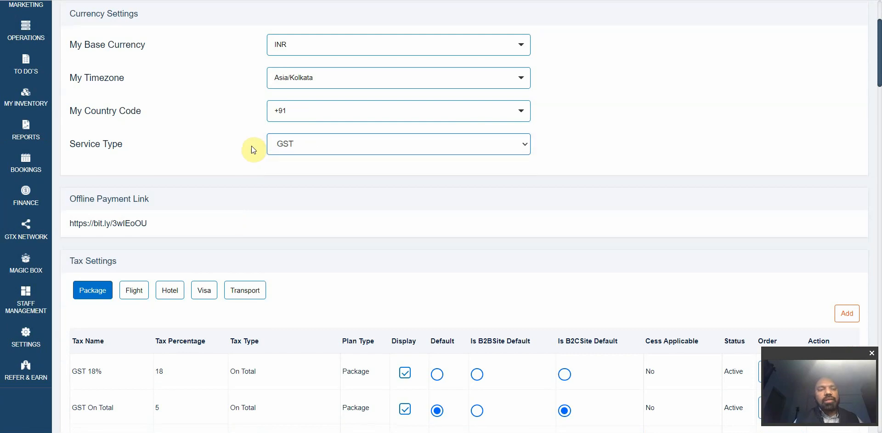
scroll(252, 145, down, 3)
scroll(252, 145, down, 3)
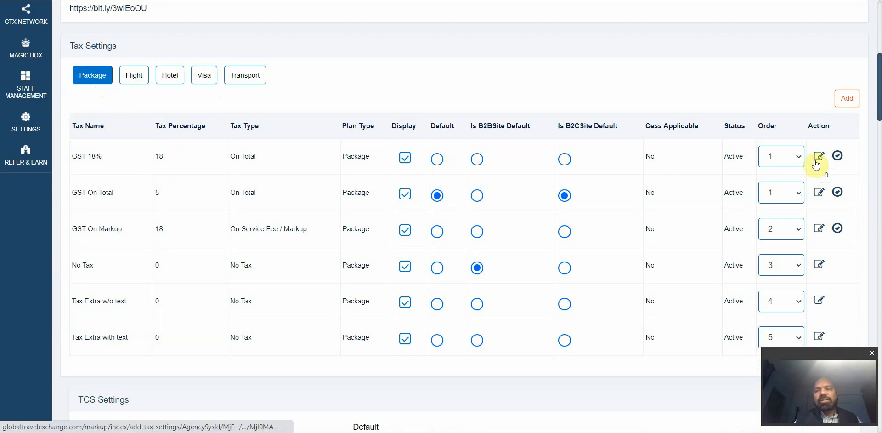
Step: Review the Package tax table and start editing the GST On Total tax
scroll(667, 232, down, 2)
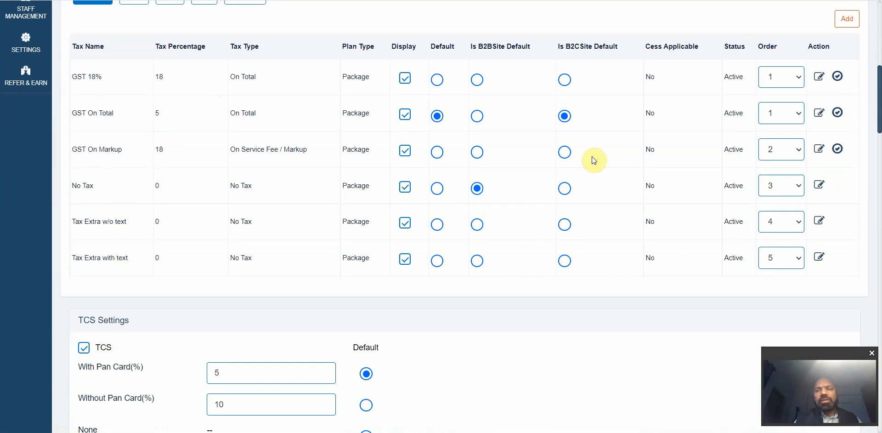
scroll(591, 159, up, 1)
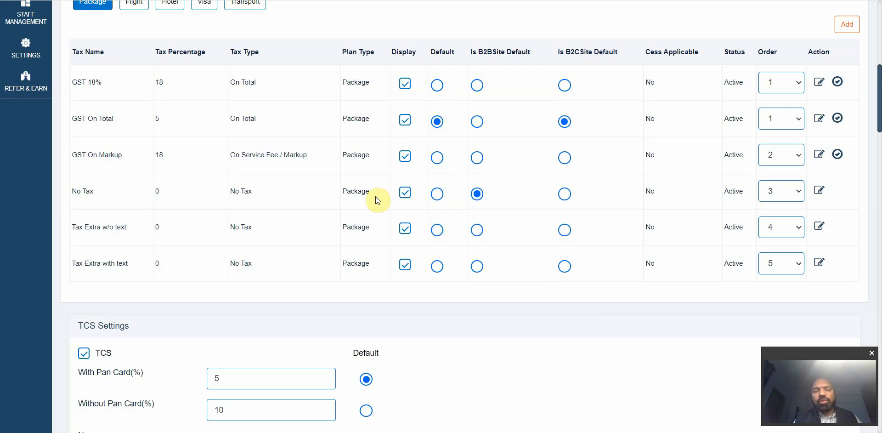
click(818, 120)
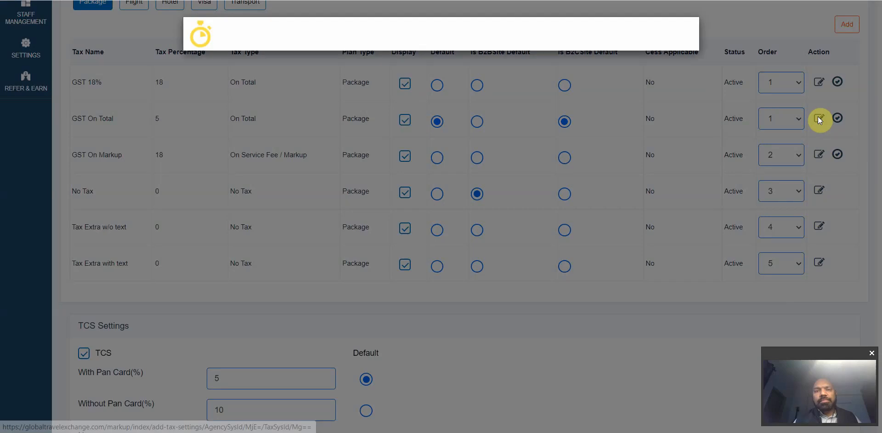
Step: Check the GST On Total tax's label, name, percentage and On Total type, then close without saving
click(293, 69)
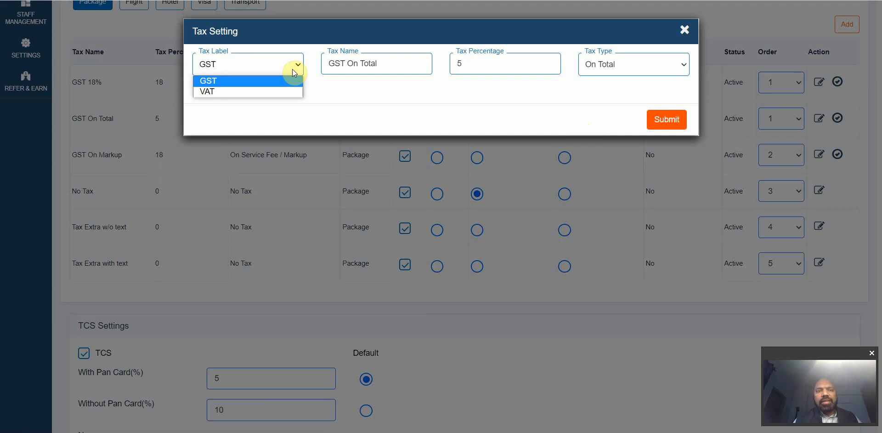
click(353, 86)
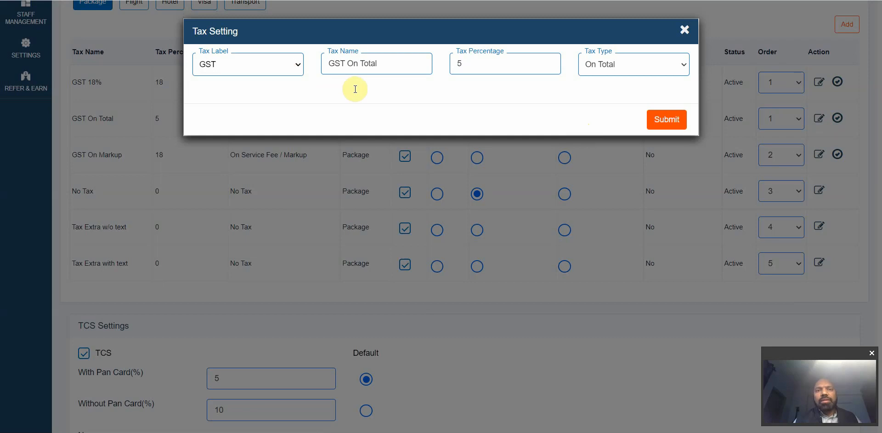
triple_click(379, 60)
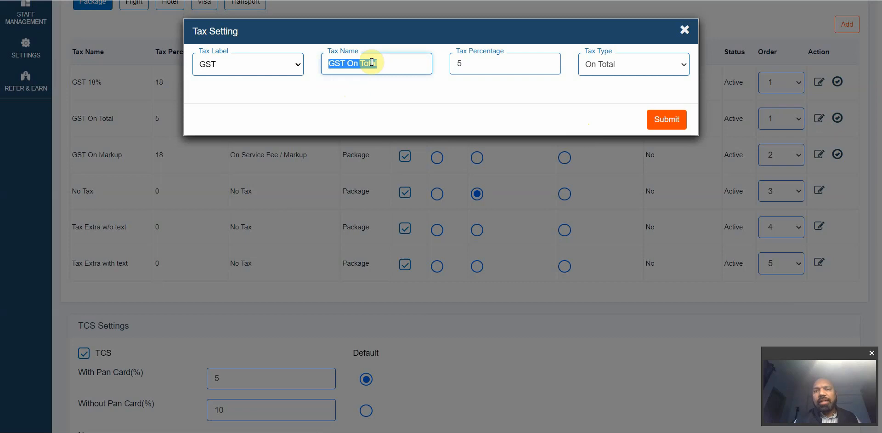
click(478, 67)
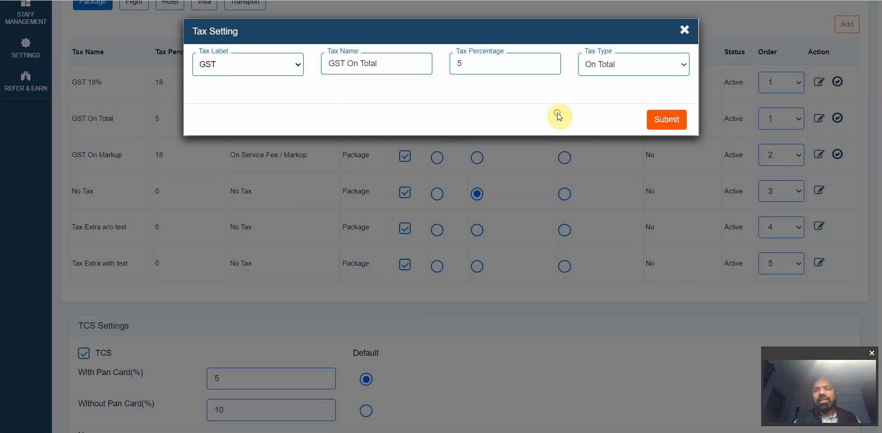
click(619, 64)
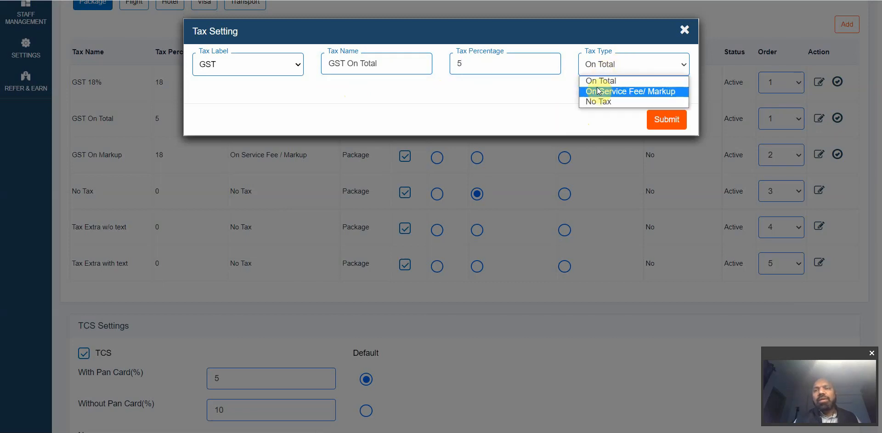
click(552, 106)
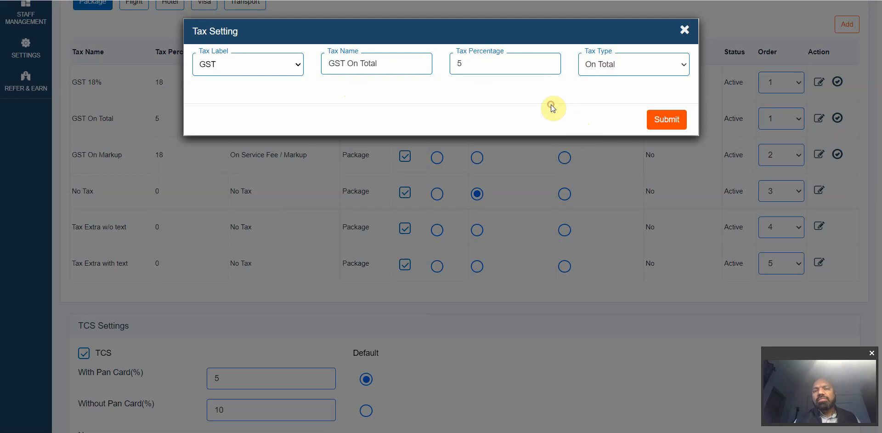
click(684, 32)
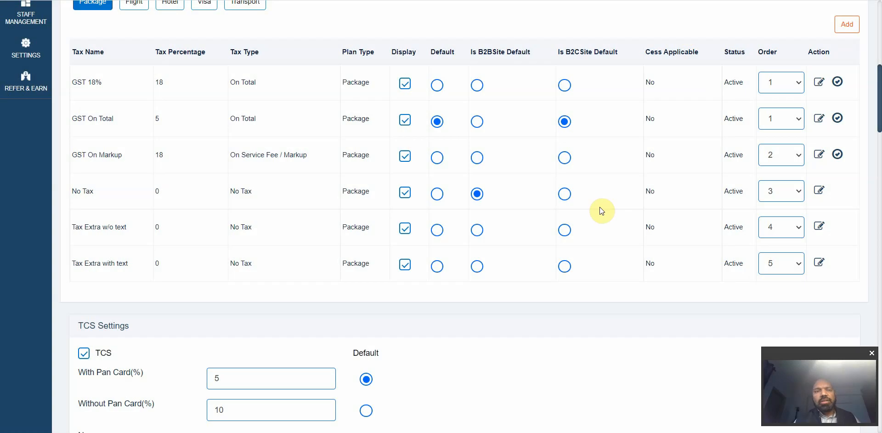
scroll(600, 206, up, 1)
Step: Show the Flight taxes and set Std Tax's order to 2 and GST On Markup's to 3
click(134, 53)
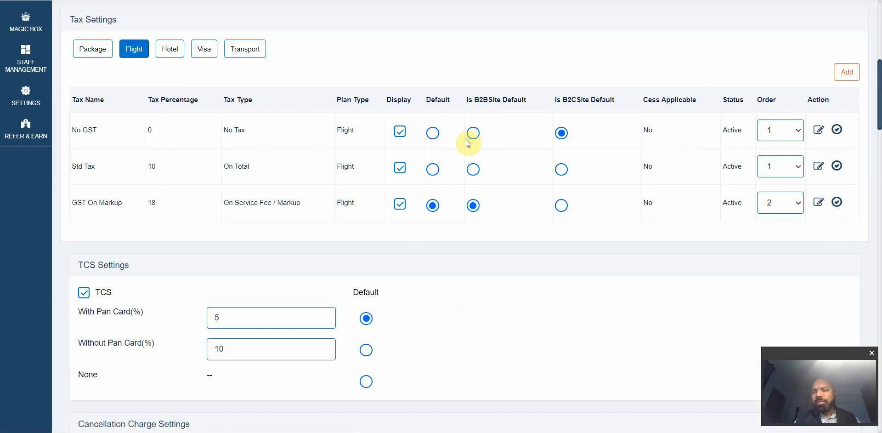
click(775, 170)
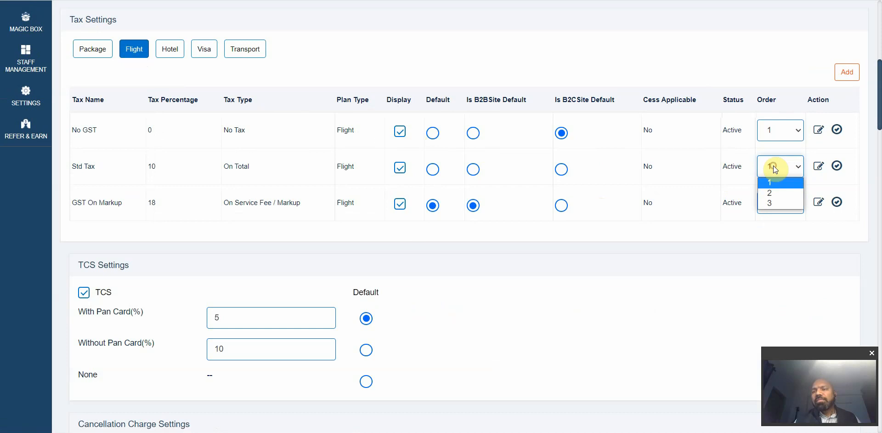
click(775, 191)
click(774, 211)
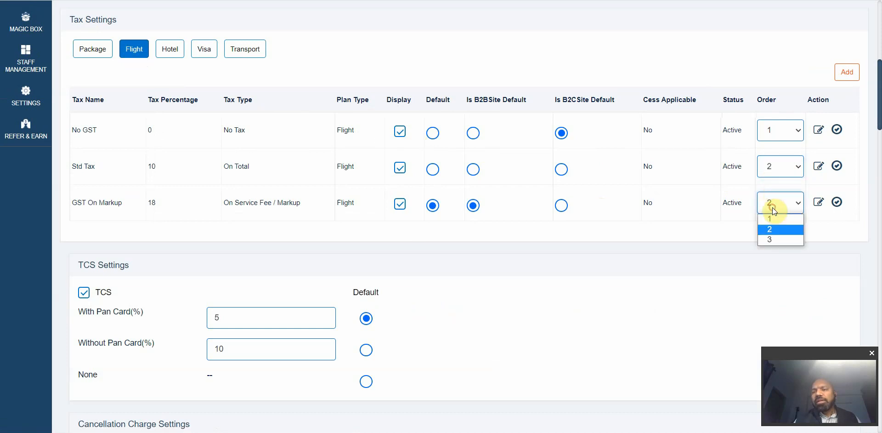
click(773, 242)
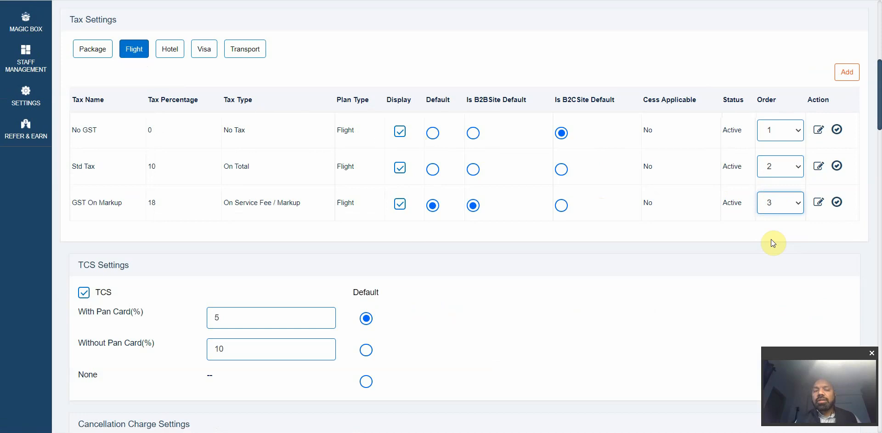
scroll(676, 243, down, 2)
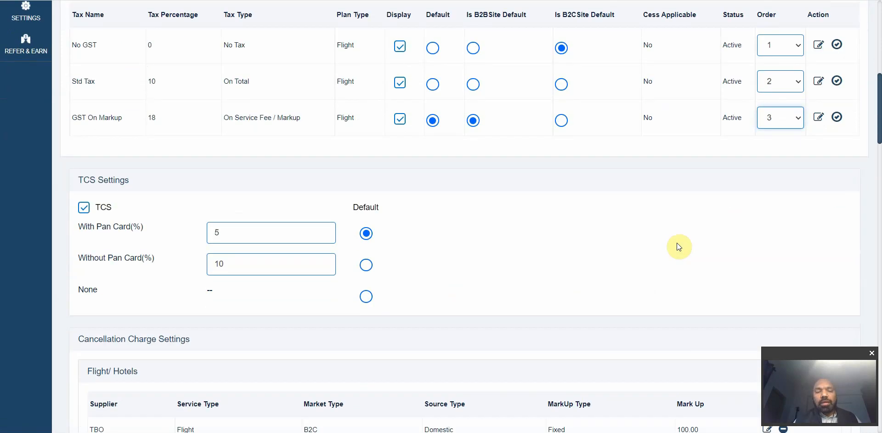
Step: Scroll the Mark Up page through TCS, Cancellation Charge and Series Fare settings
scroll(676, 243, down, 1)
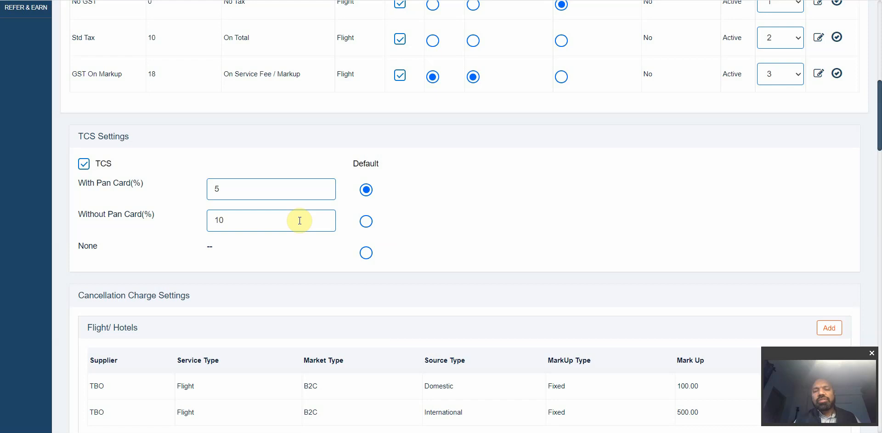
scroll(438, 183, down, 1)
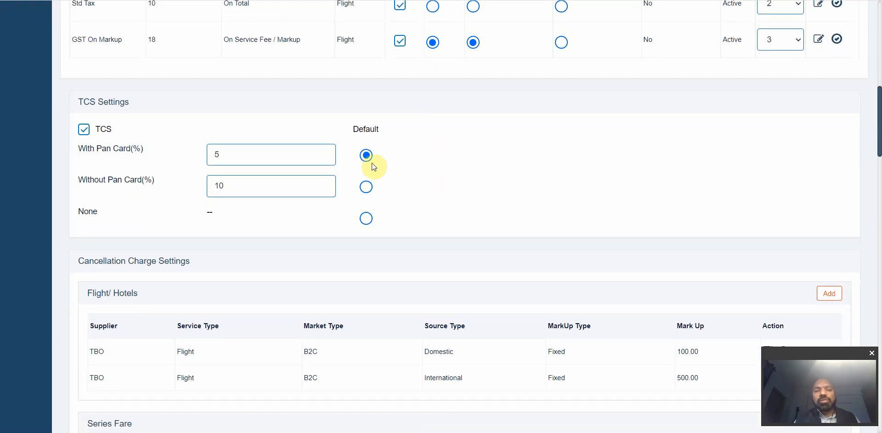
scroll(483, 201, down, 5)
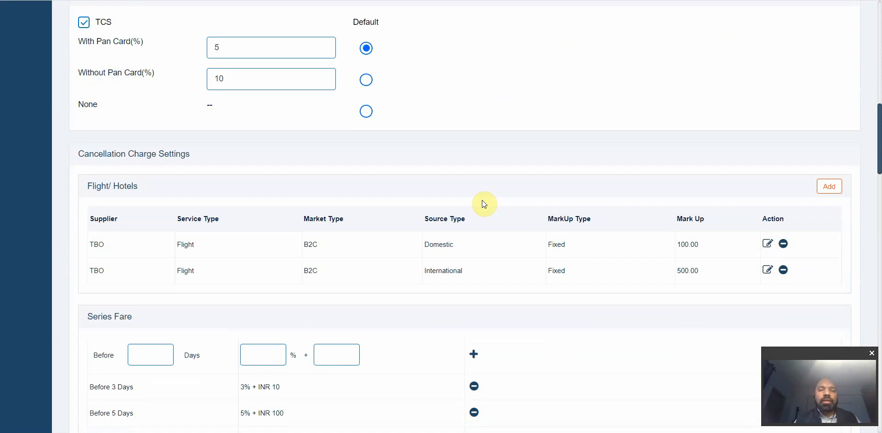
scroll(373, 204, down, 1)
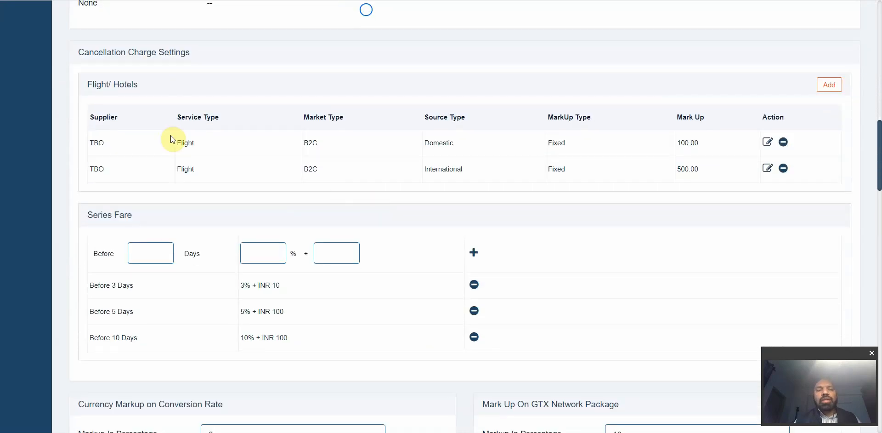
scroll(651, 184, down, 5)
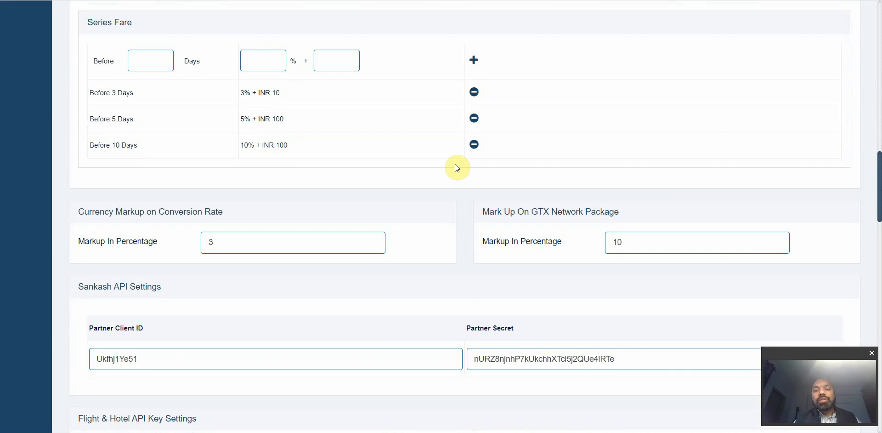
scroll(456, 167, up, 2)
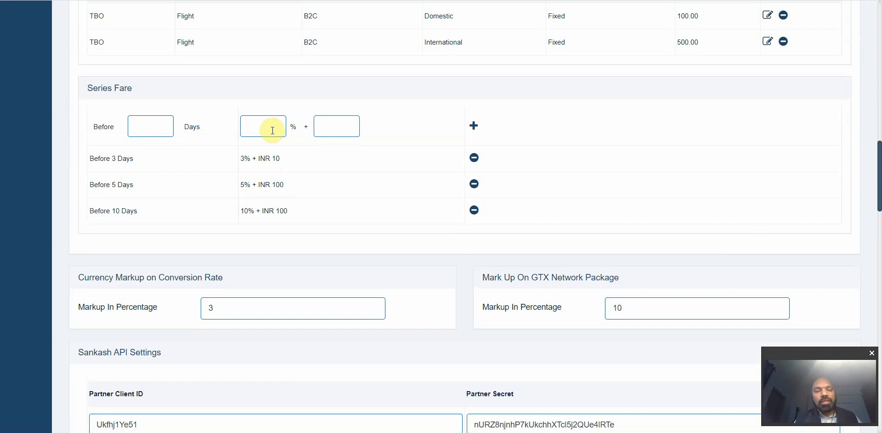
scroll(199, 157, down, 2)
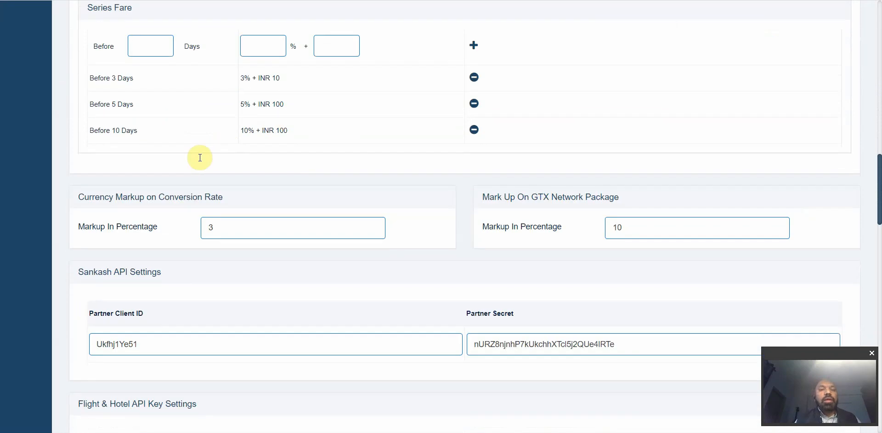
triple_click(150, 197)
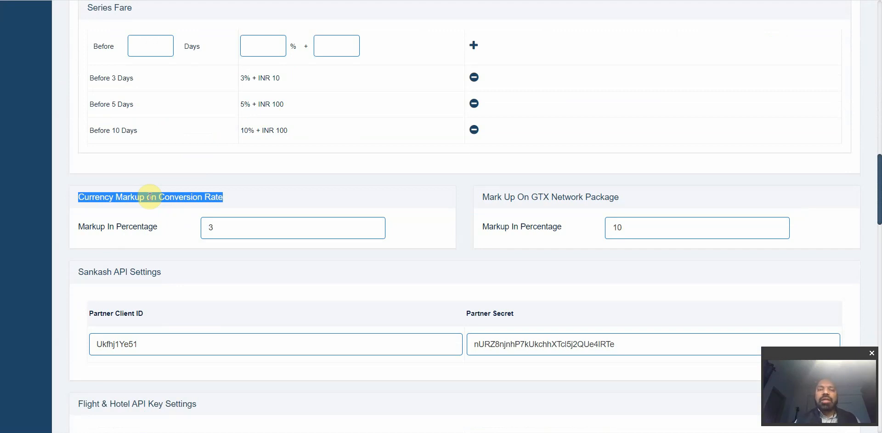
double_click(219, 232)
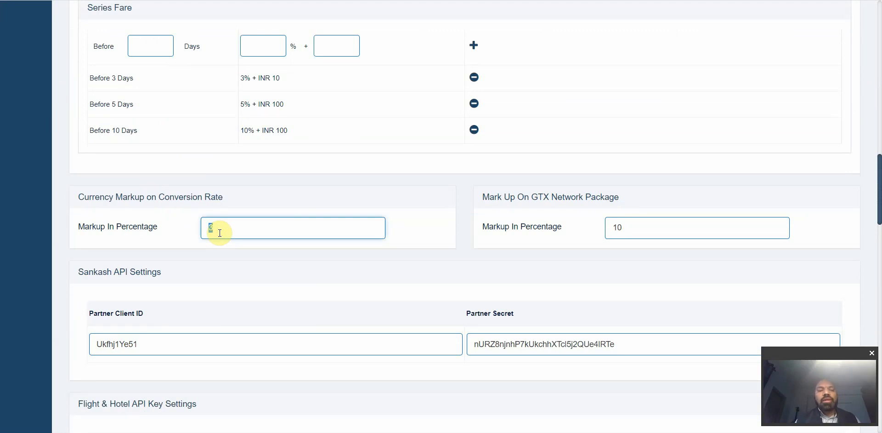
scroll(220, 233, up, 1)
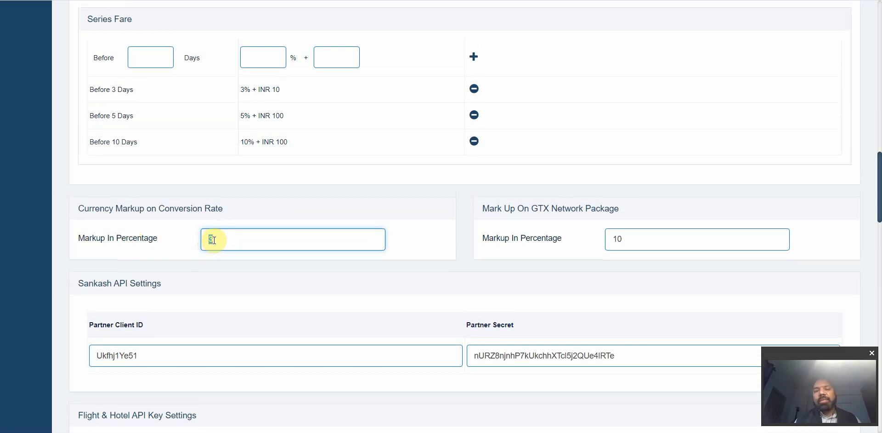
triple_click(526, 207)
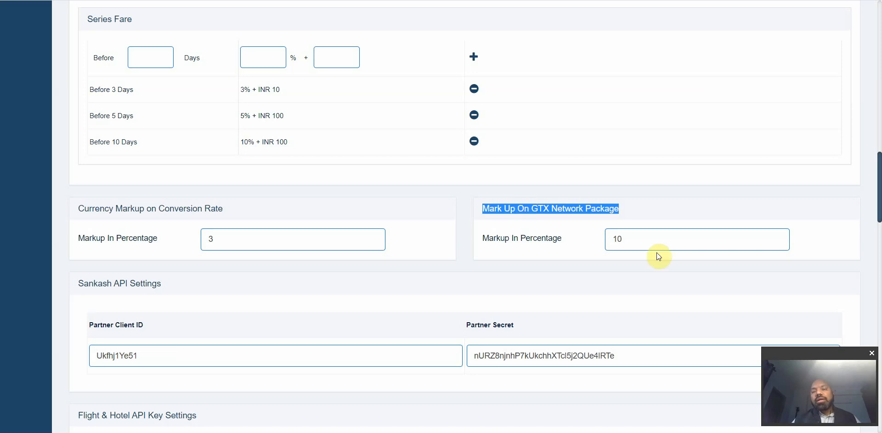
double_click(641, 244)
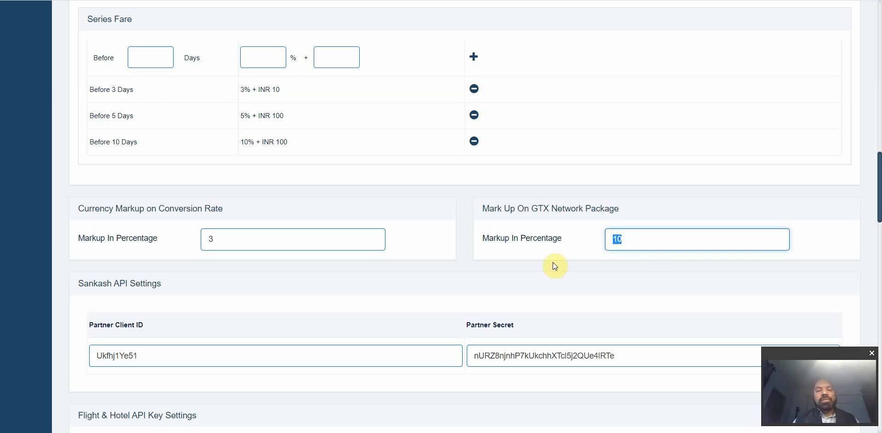
Step: Scroll through the Hotels/Flights API Based Bookings and My Inventory markup sections, then back up
scroll(553, 264, down, 1)
scroll(554, 264, down, 3)
scroll(552, 262, down, 10)
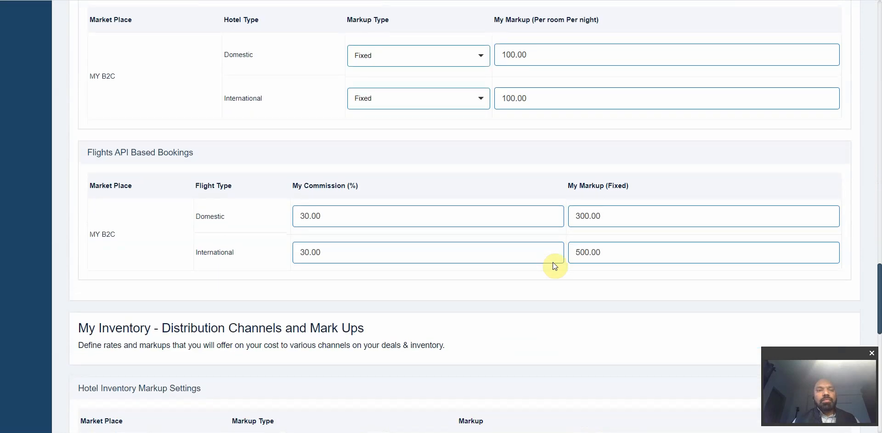
scroll(551, 262, up, 1)
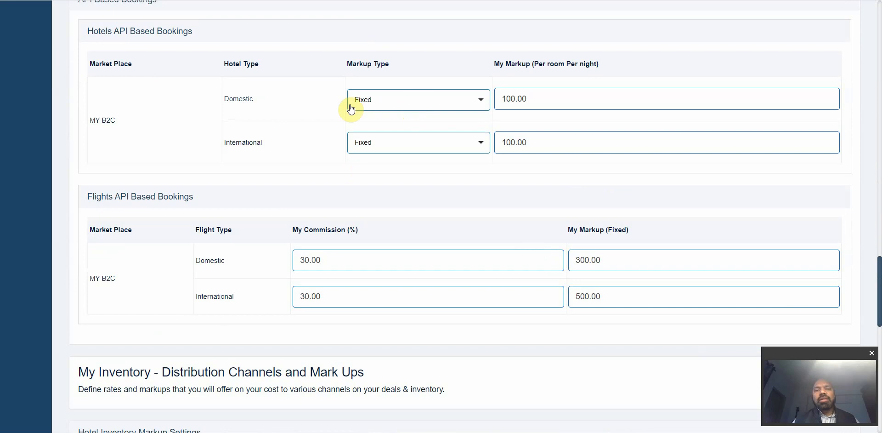
scroll(281, 117, down, 3)
scroll(280, 113, down, 7)
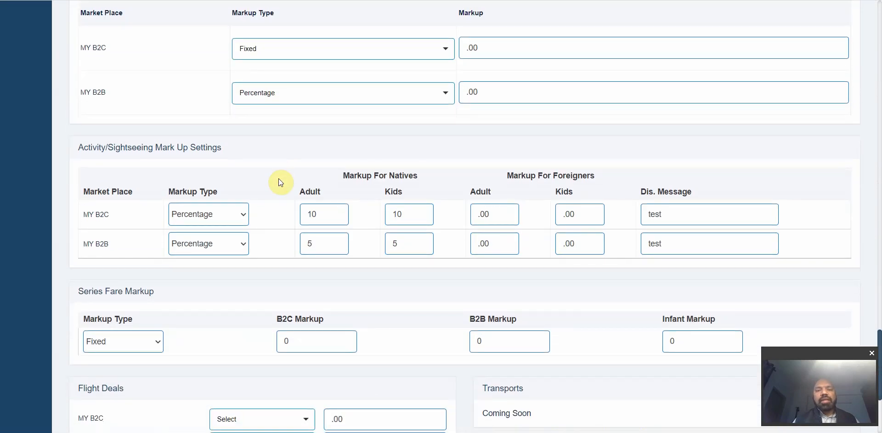
scroll(281, 182, down, 2)
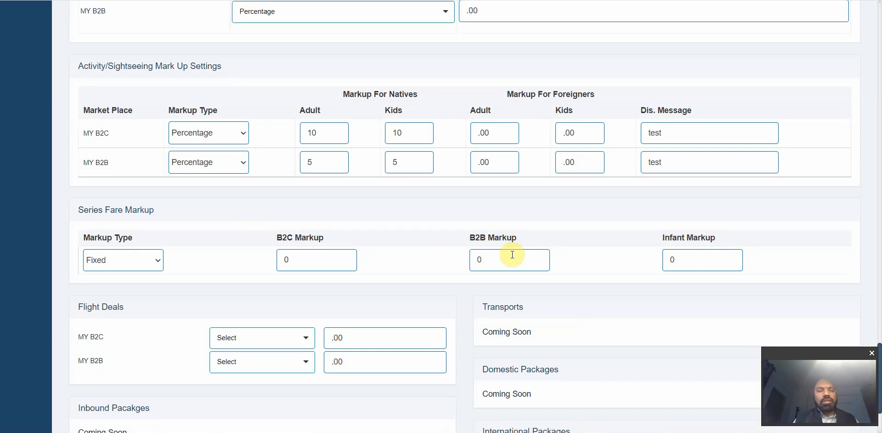
scroll(512, 254, down, 3)
scroll(512, 254, up, 20)
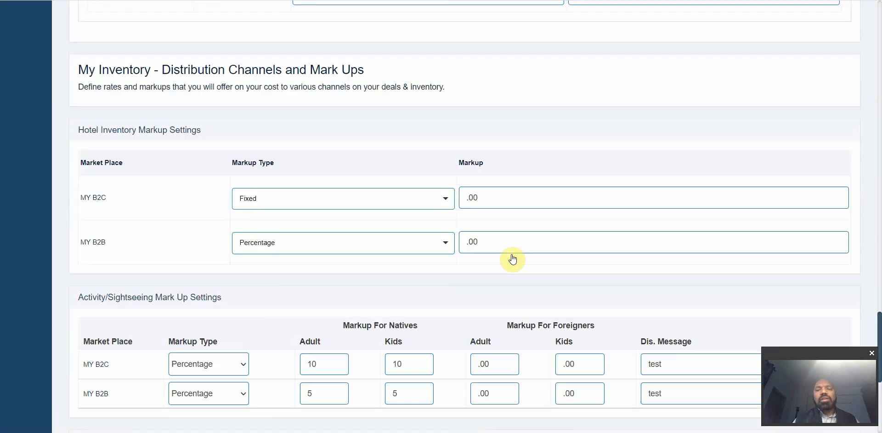
scroll(512, 254, up, 20)
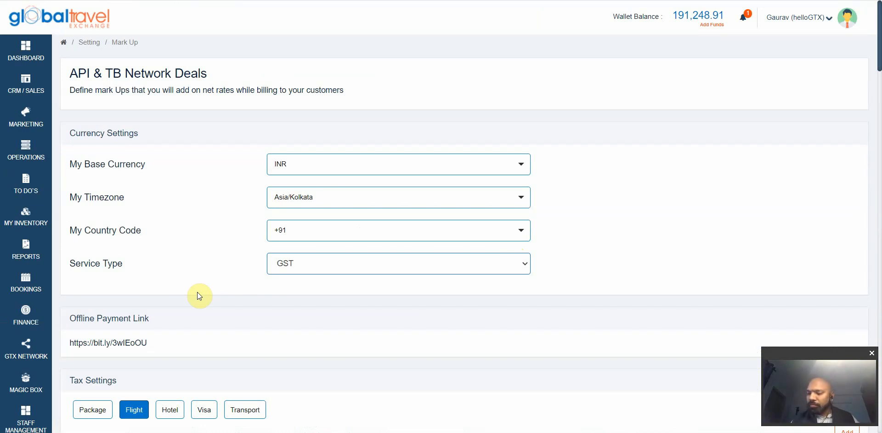
Step: Open Lead Source from the SETTINGS sidebar flyout, below Tax Settings
scroll(116, 283, down, 3)
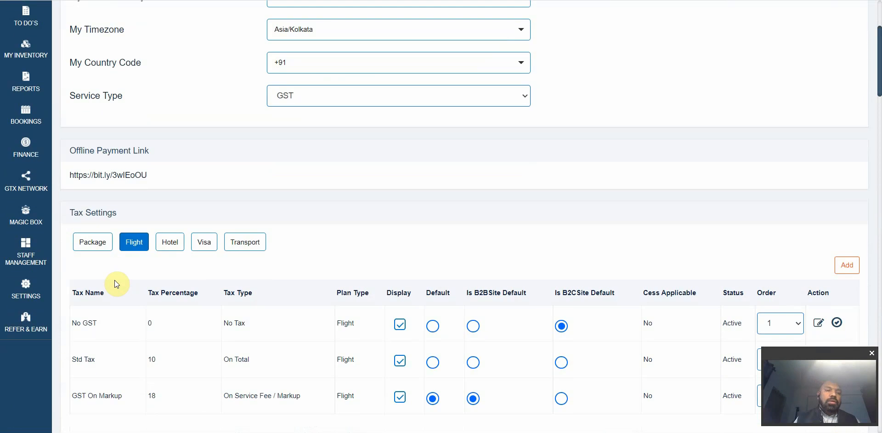
scroll(115, 283, down, 2)
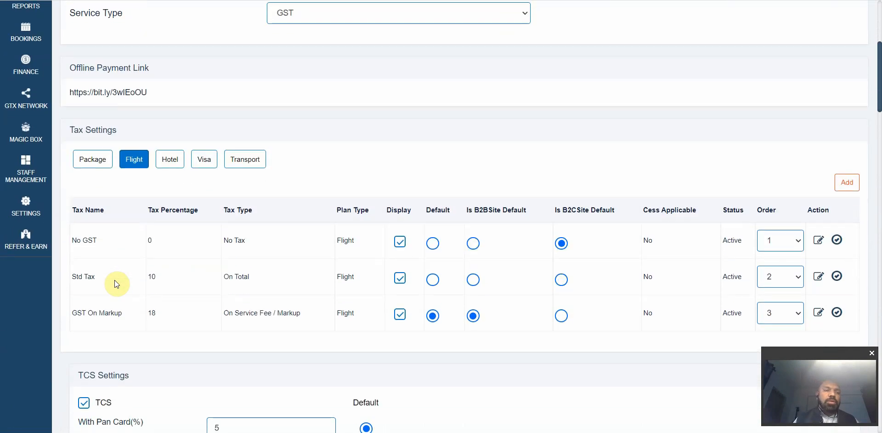
mouse_move(35, 221)
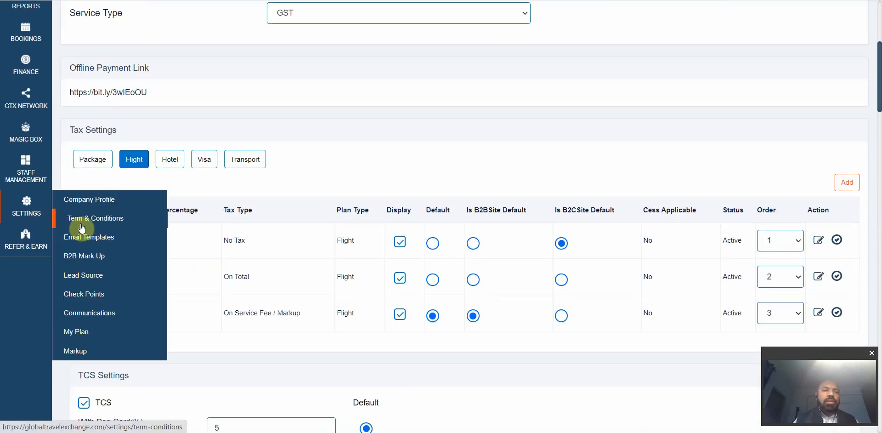
click(88, 278)
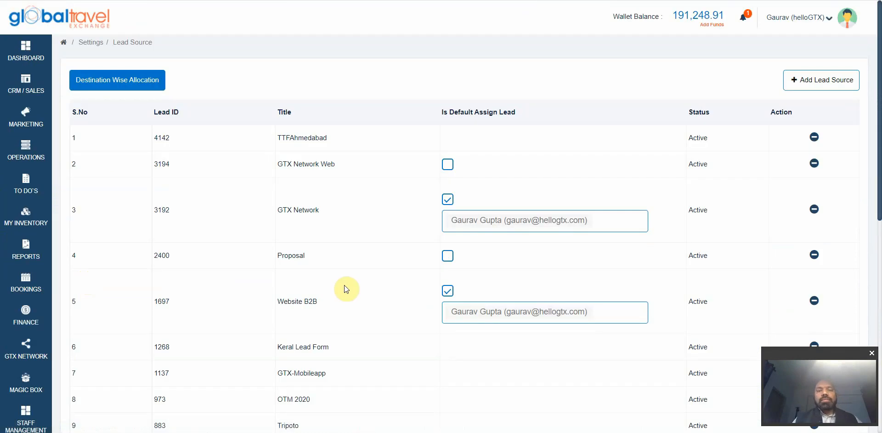
Step: Add a new active lead source named WhatsApp
scroll(344, 285, down, 8)
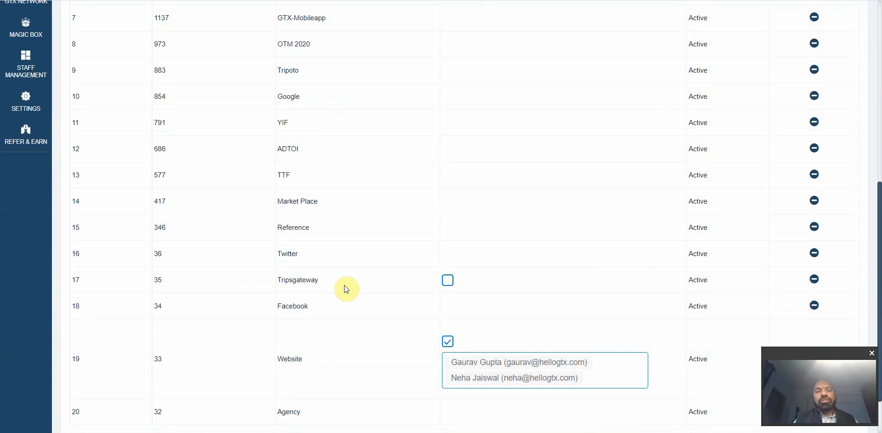
scroll(345, 288, up, 8)
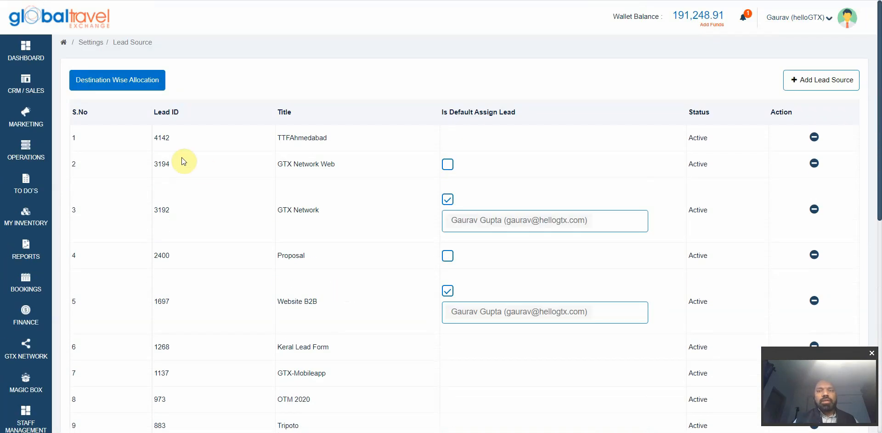
click(804, 82)
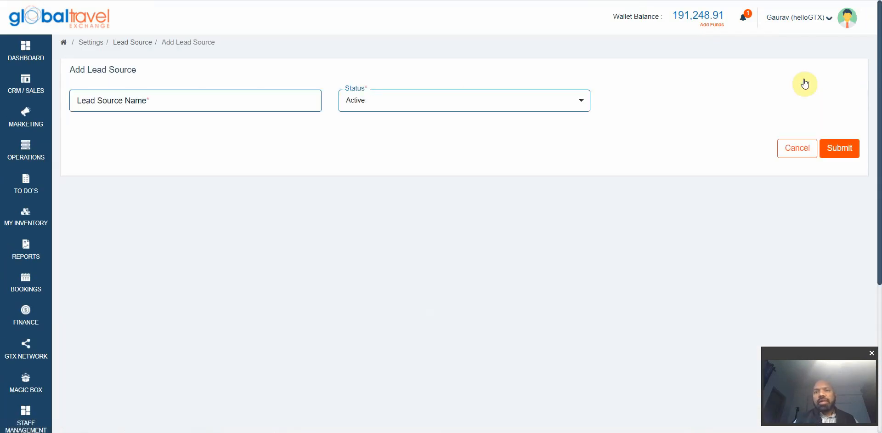
click(232, 101)
text(WhatsApp)
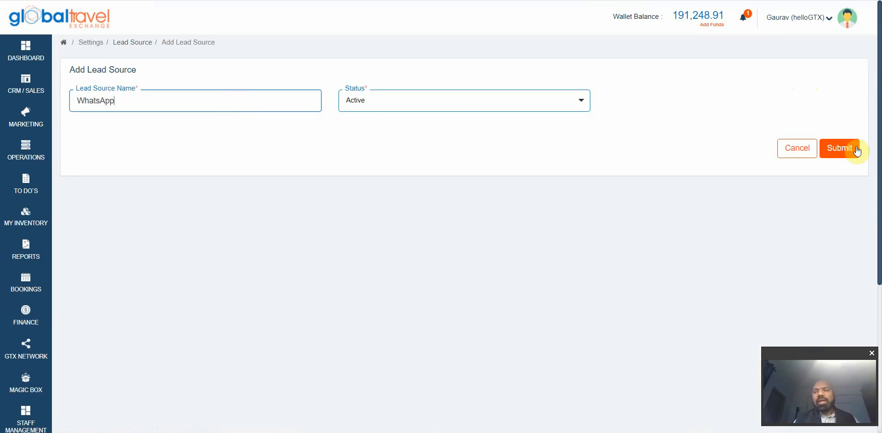
click(838, 153)
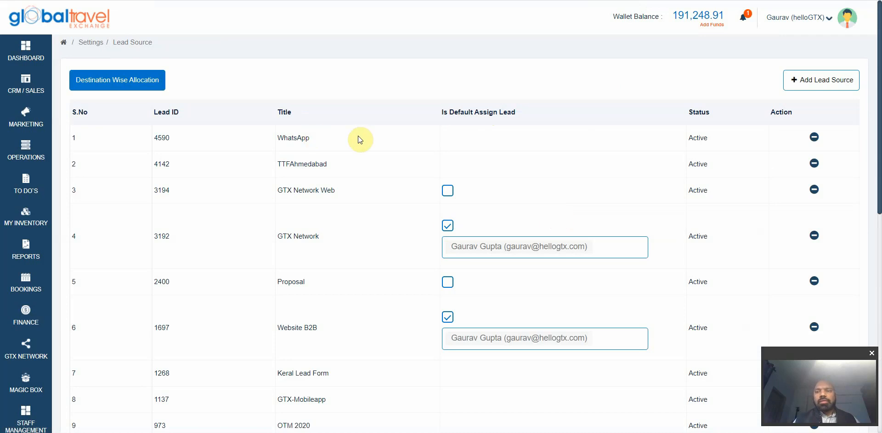
Step: Review the lead source list, highlighting the GTX Network and Website B2B titles
scroll(530, 183, down, 1)
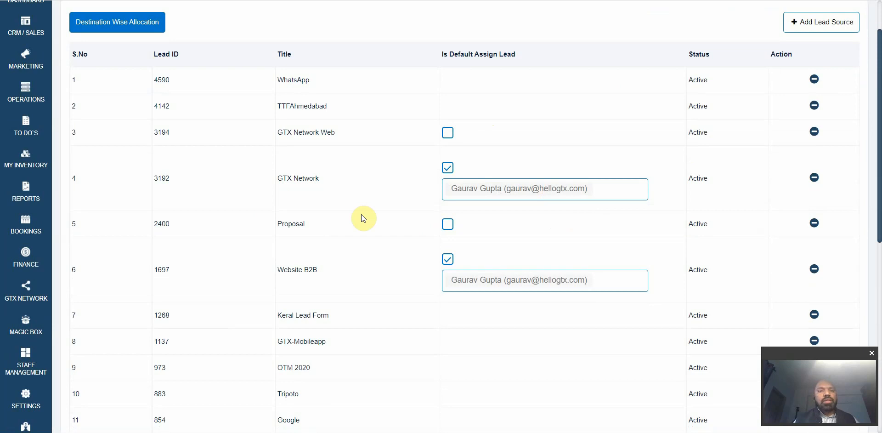
triple_click(325, 131)
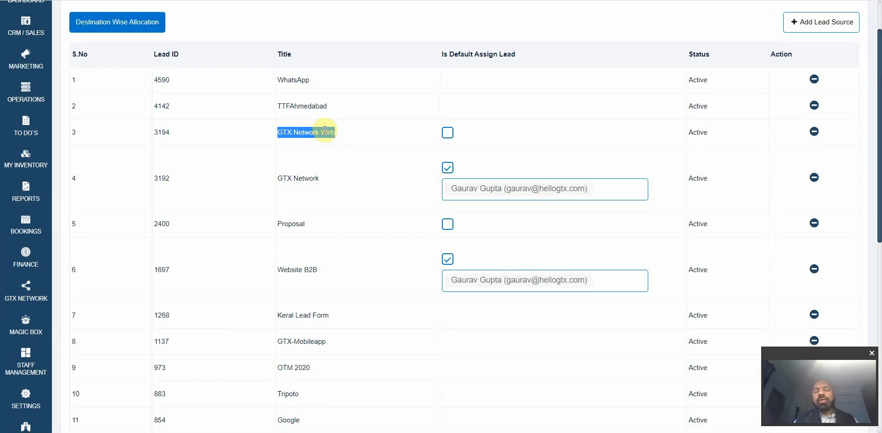
triple_click(311, 178)
double_click(315, 136)
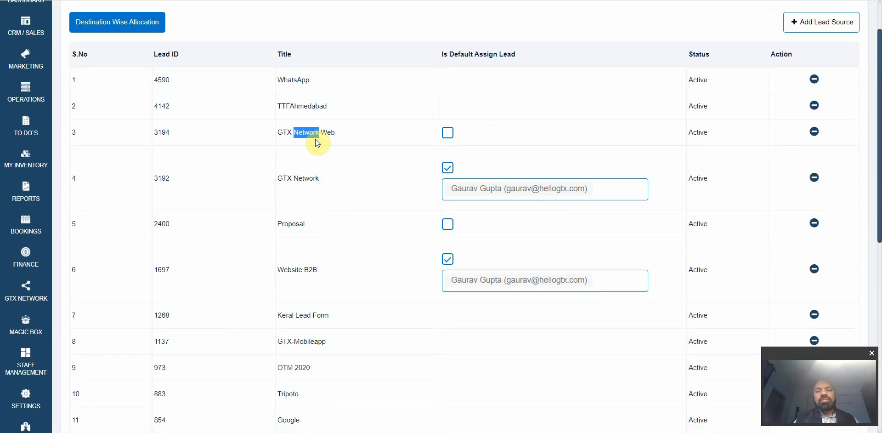
click(337, 177)
scroll(337, 177, down, 1)
scroll(337, 177, down, 1)
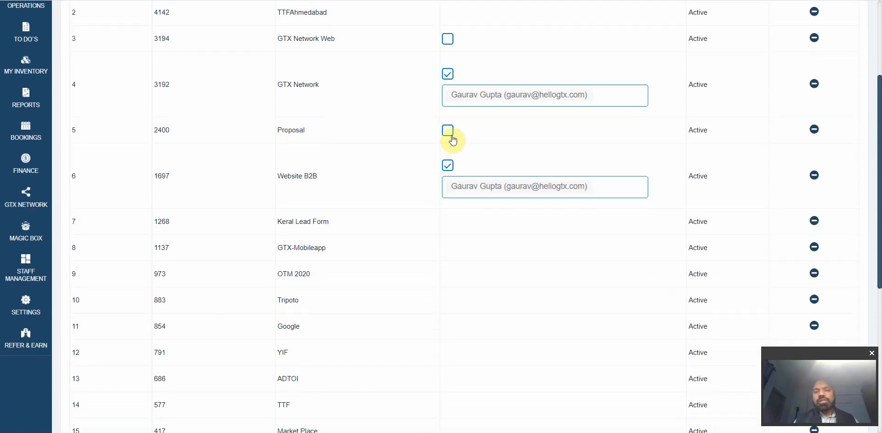
triple_click(312, 182)
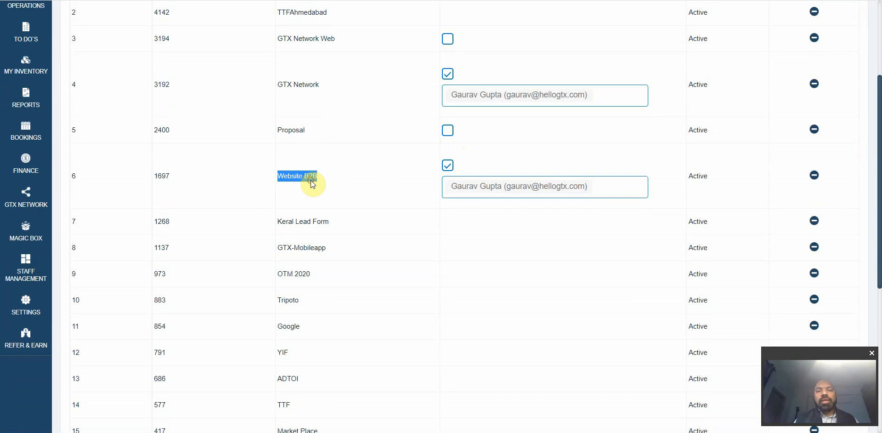
scroll(311, 181, down, 7)
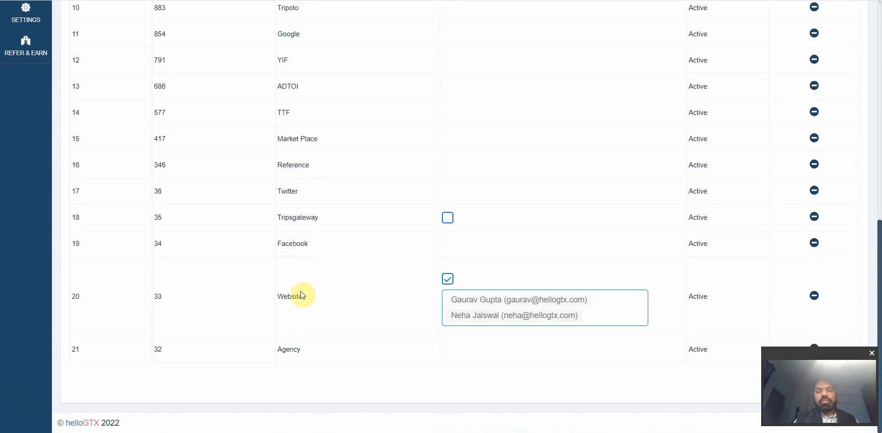
scroll(302, 303, up, 8)
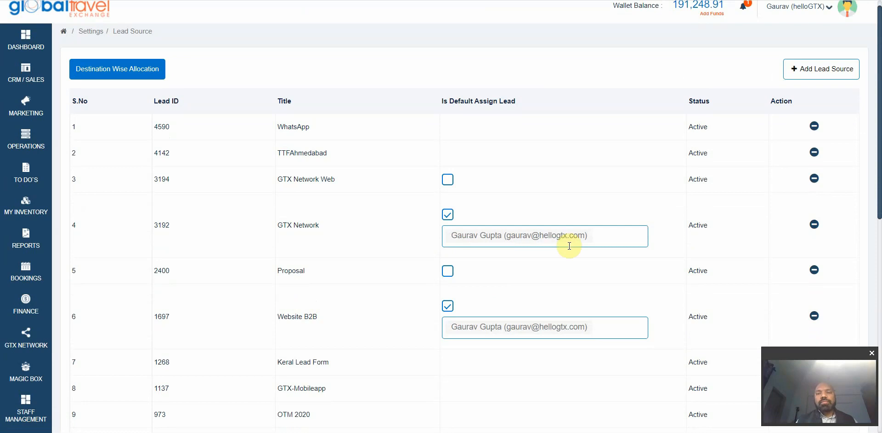
click(616, 232)
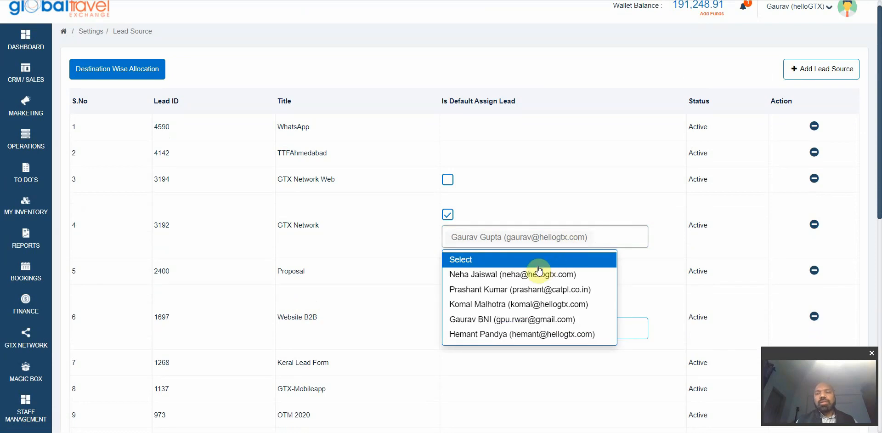
click(522, 274)
click(510, 289)
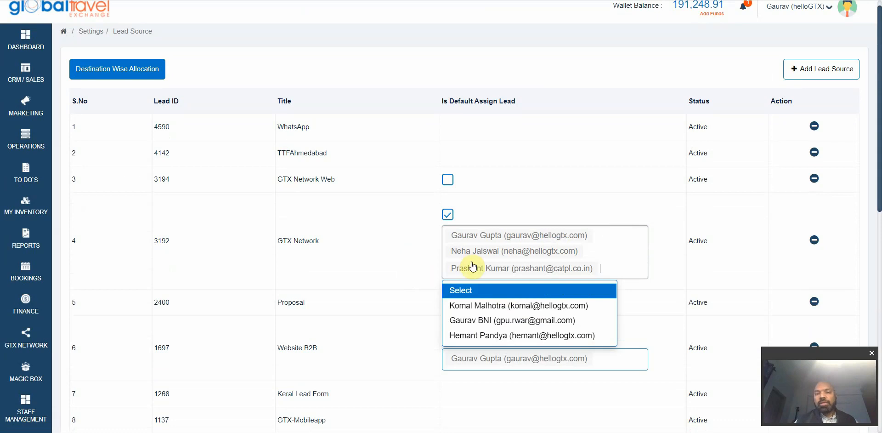
click(482, 252)
key(Delete)
key(Delete)
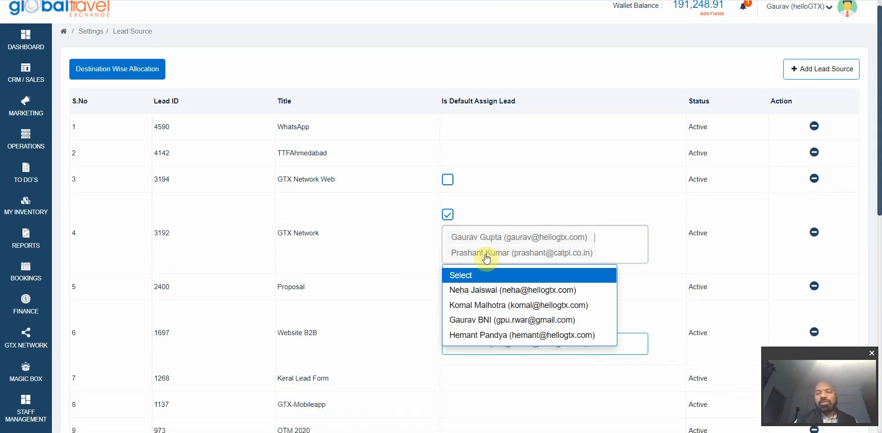
click(391, 263)
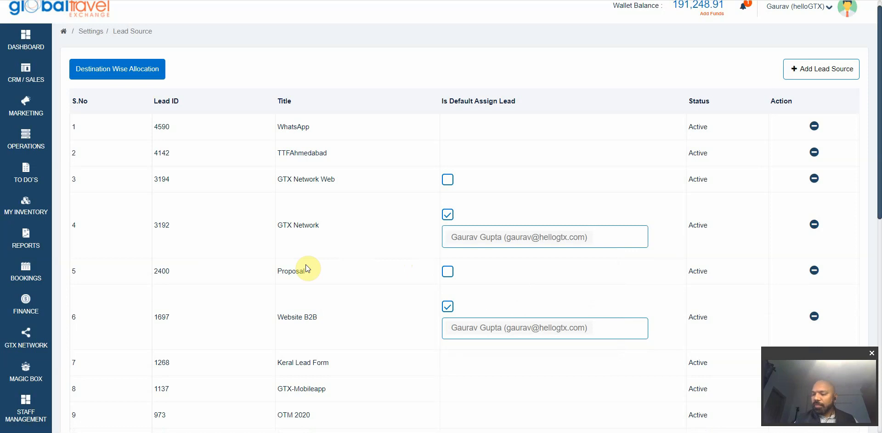
scroll(250, 270, down, 3)
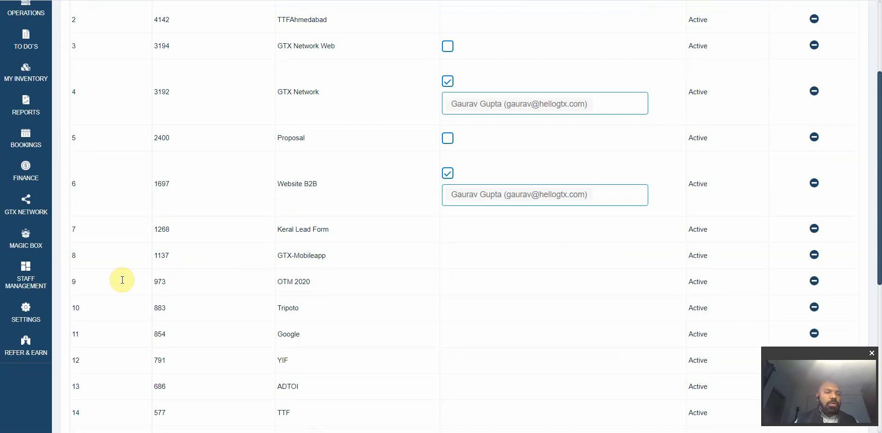
mouse_move(38, 284)
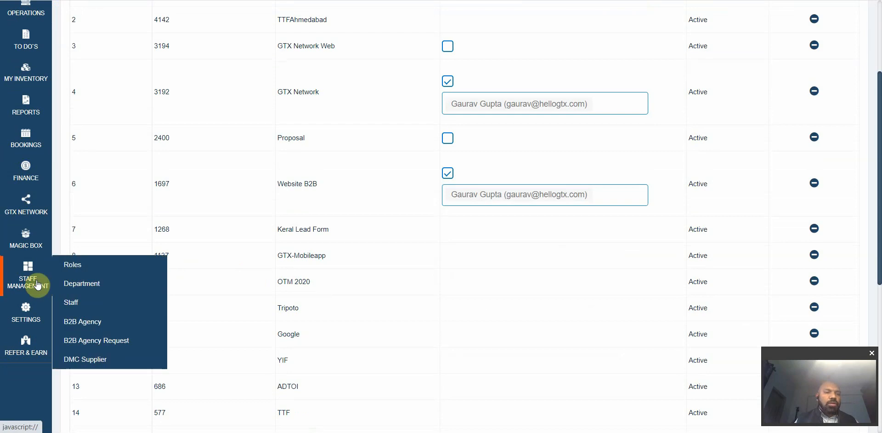
Step: Open the Brokers role from Roles and rename it Executive
click(69, 265)
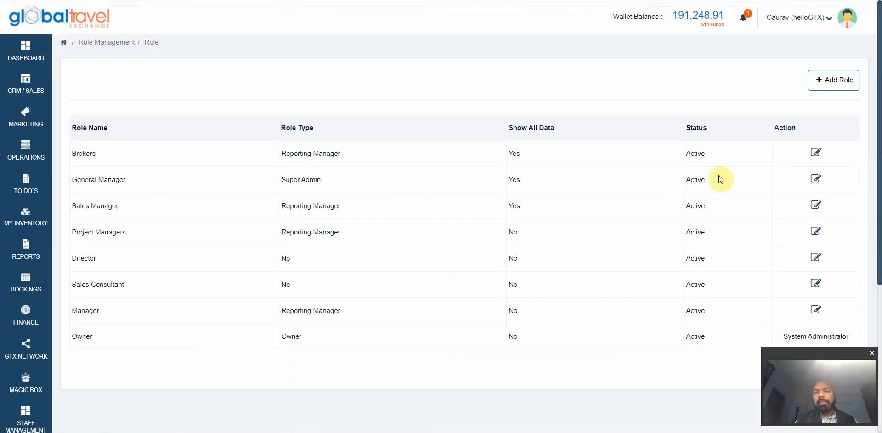
click(815, 156)
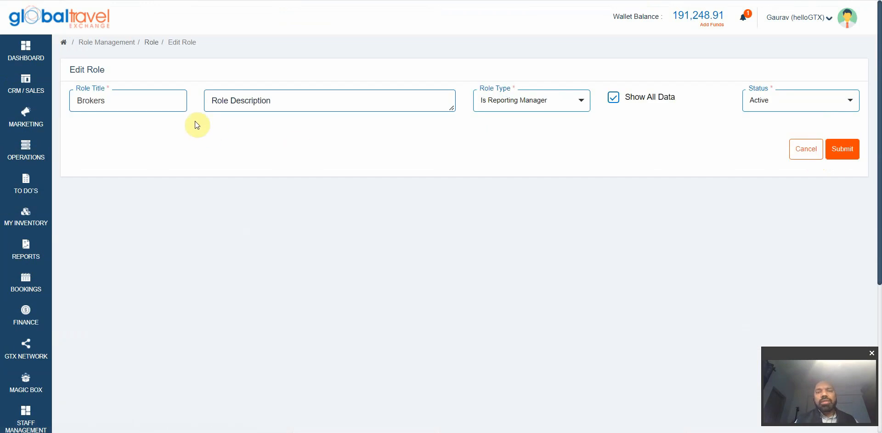
double_click(144, 91)
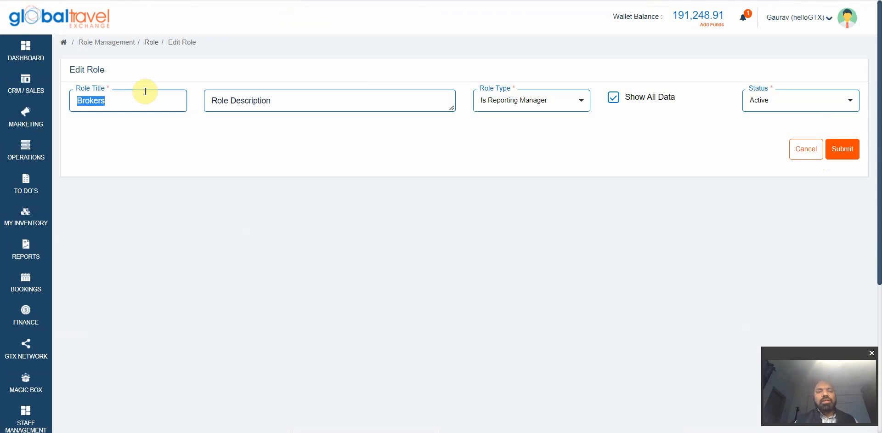
text(Executive)
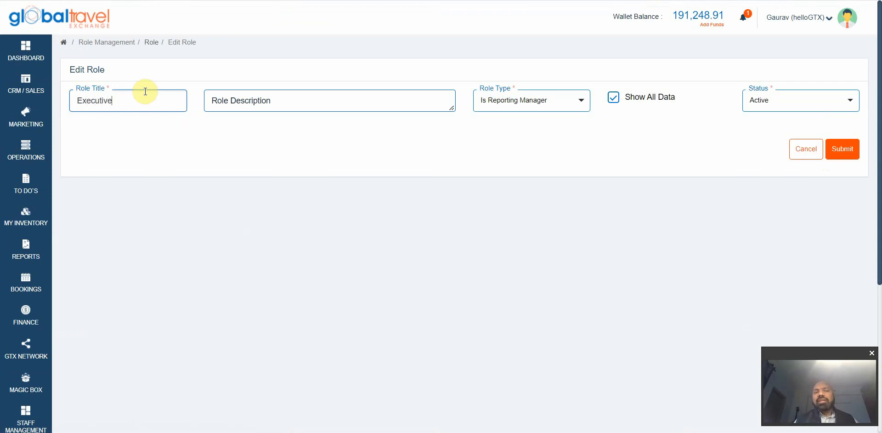
Step: Set the role's Role Type to None
click(555, 104)
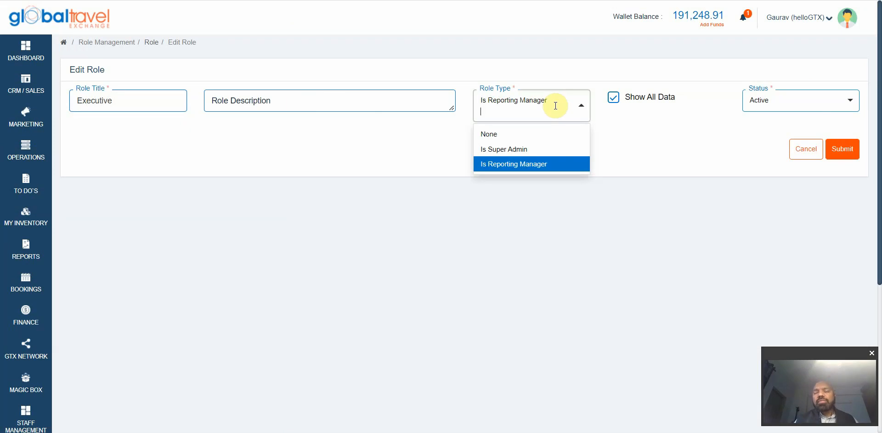
click(494, 136)
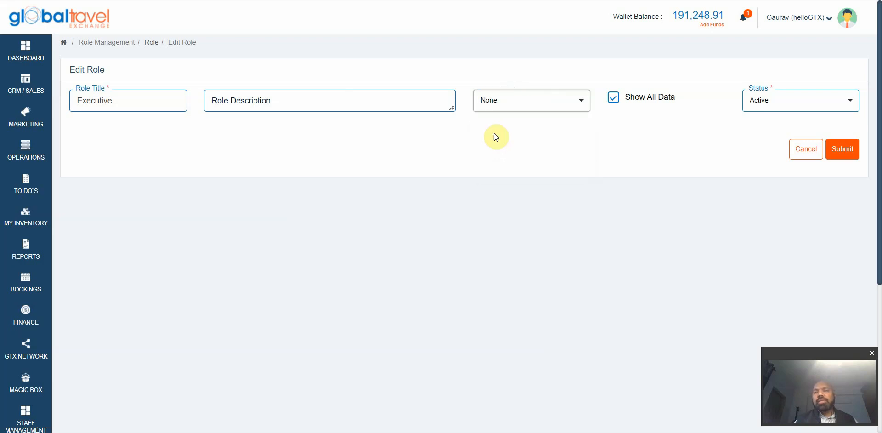
click(560, 101)
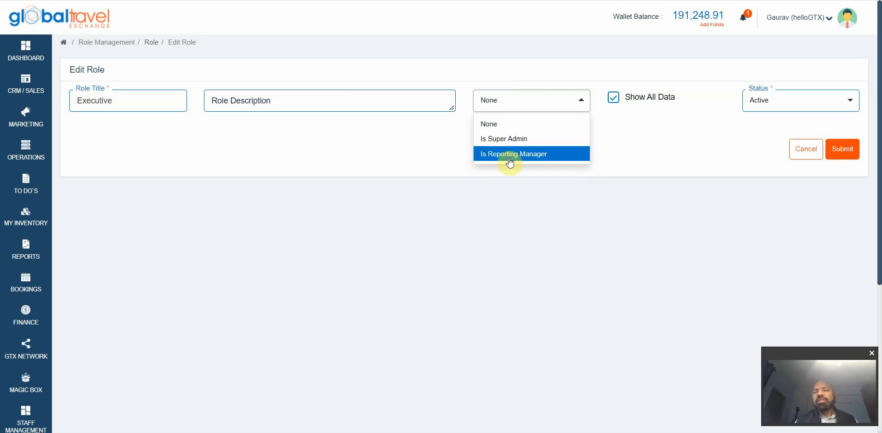
click(271, 231)
scroll(155, 232, down, 2)
scroll(109, 237, down, 1)
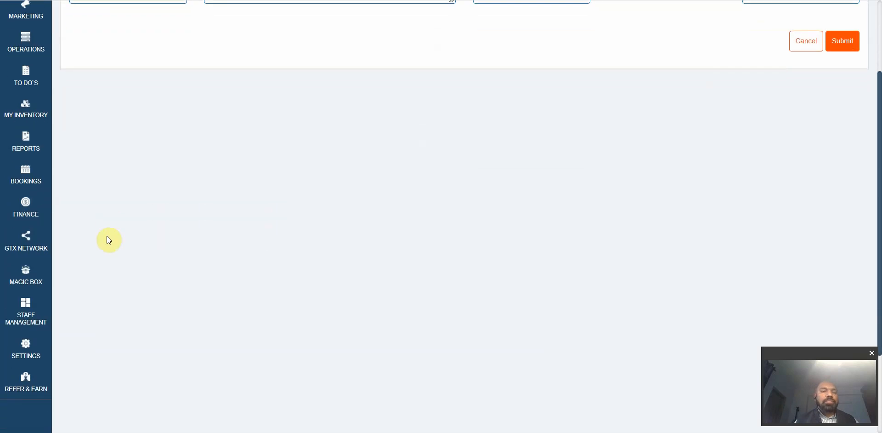
mouse_move(32, 227)
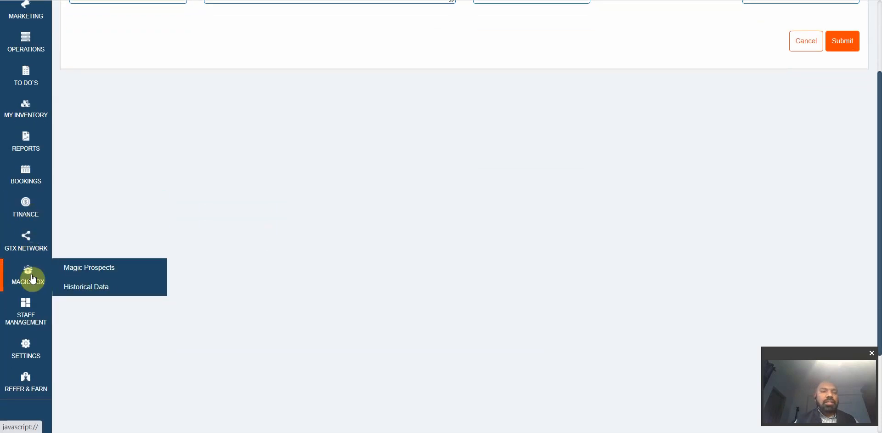
scroll(118, 370, down, 2)
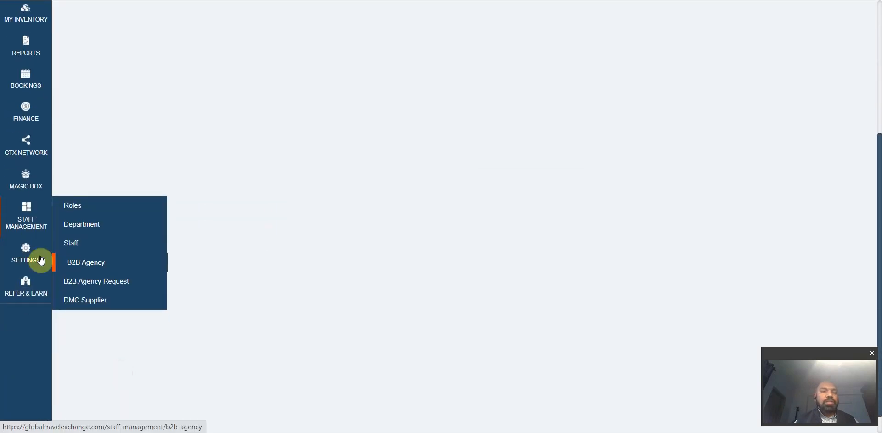
click(93, 226)
scroll(247, 197, down, 1)
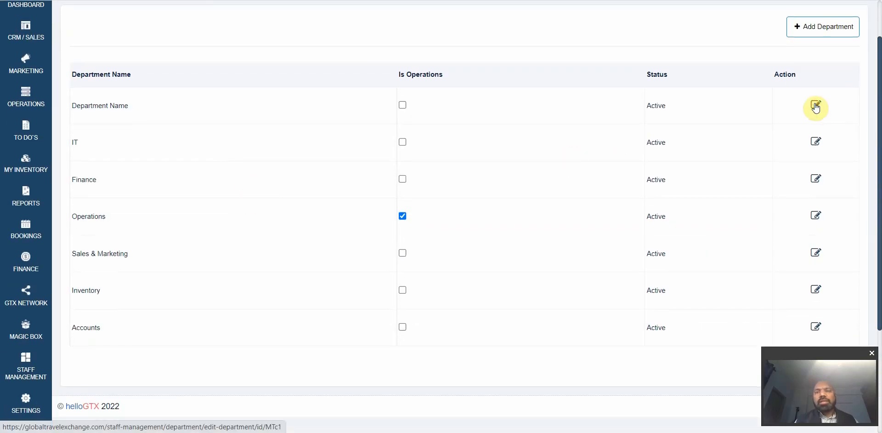
click(817, 108)
triple_click(310, 108)
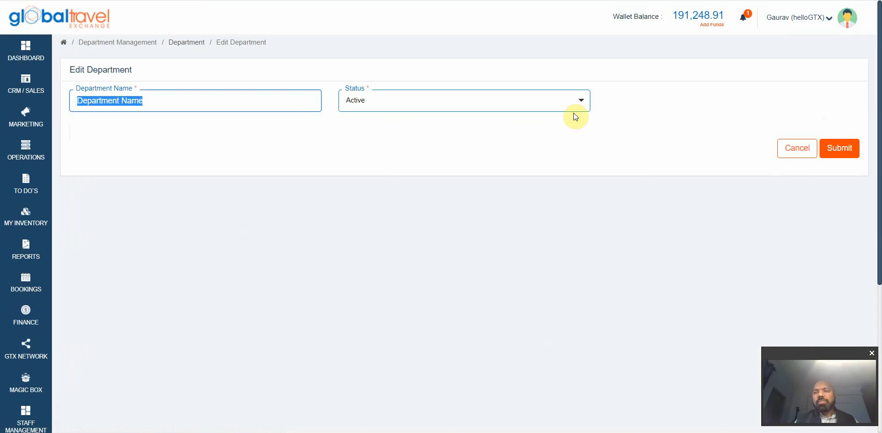
click(800, 147)
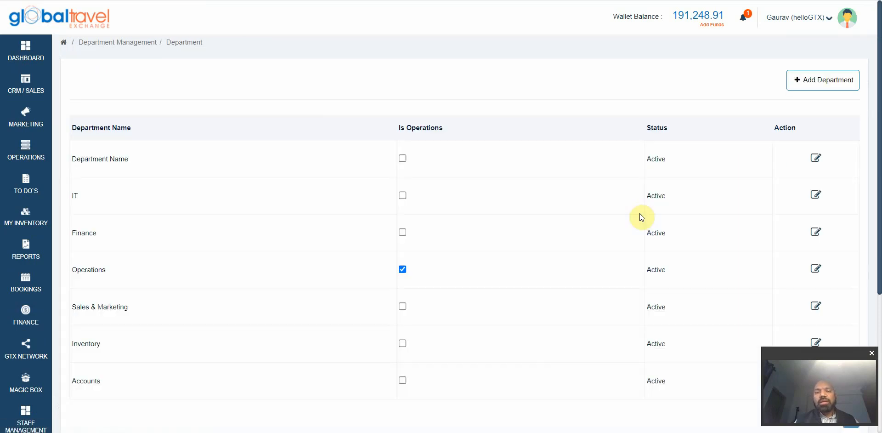
scroll(639, 213, down, 2)
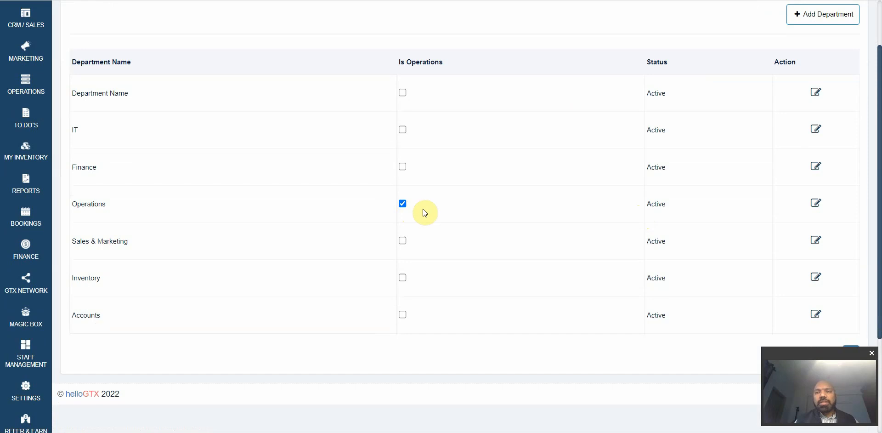
click(821, 201)
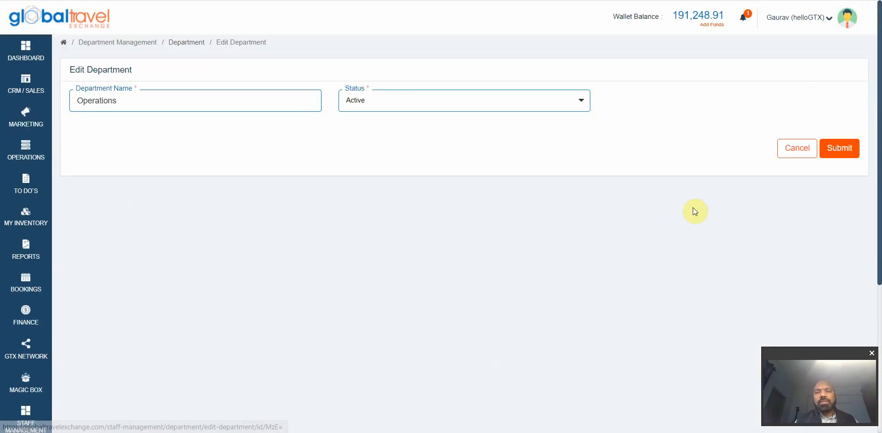
click(797, 147)
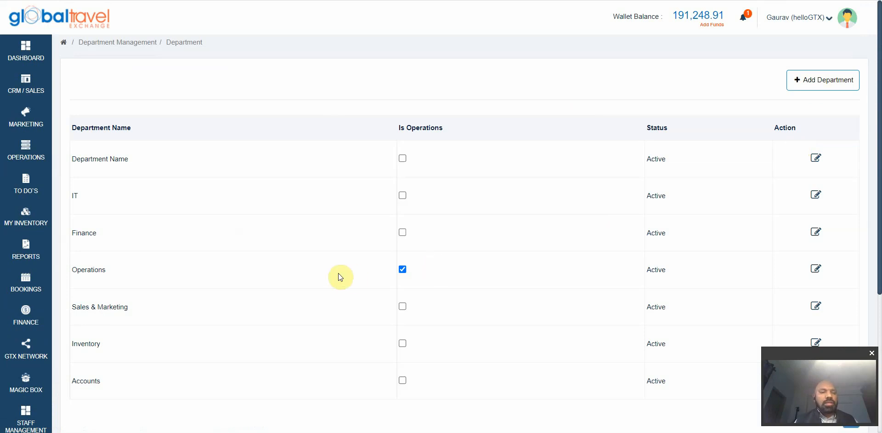
scroll(338, 273, down, 4)
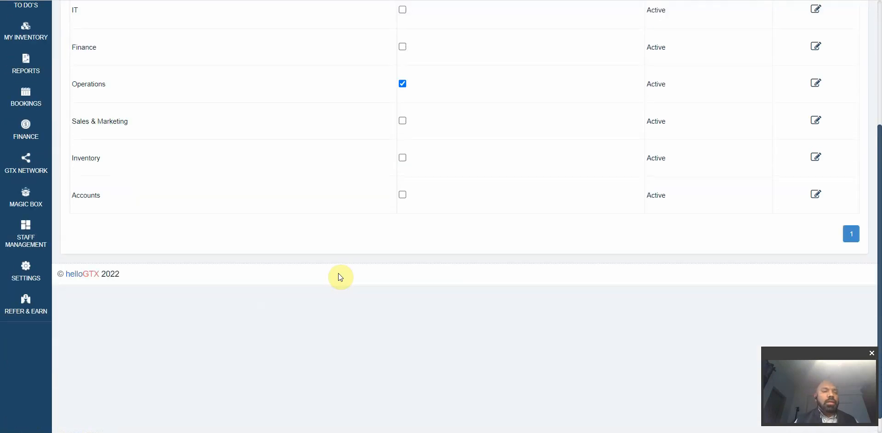
mouse_move(25, 235)
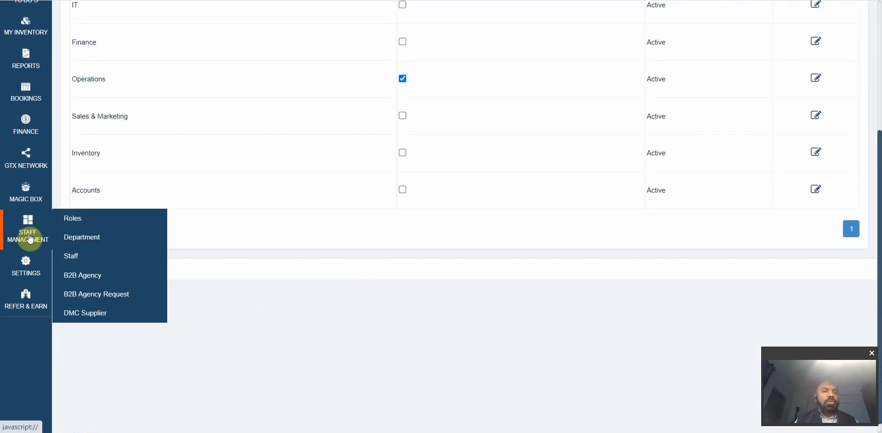
Step: Edit a staff member from the Staff list and view their User Login details
click(79, 259)
scroll(508, 252, down, 5)
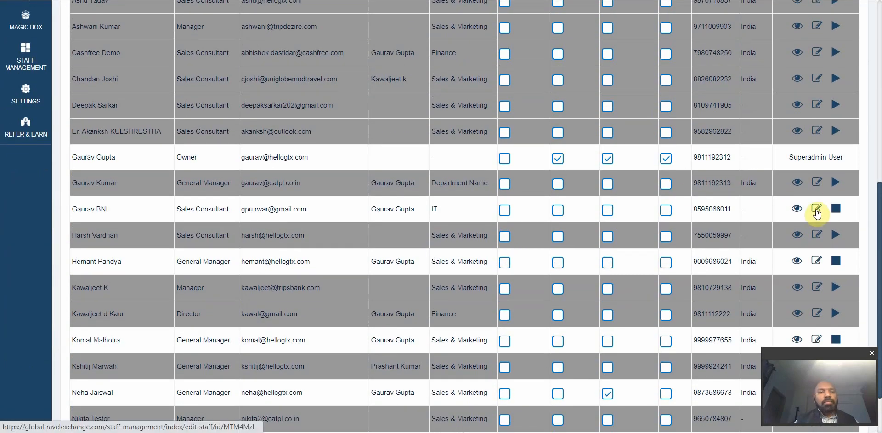
click(816, 210)
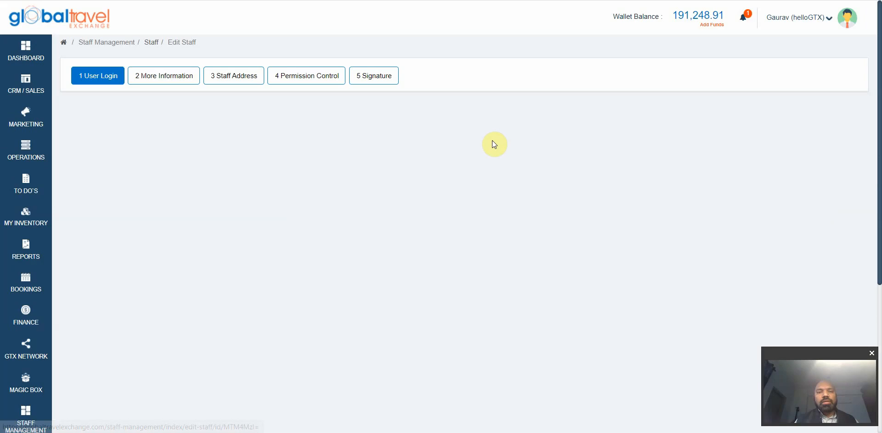
click(113, 79)
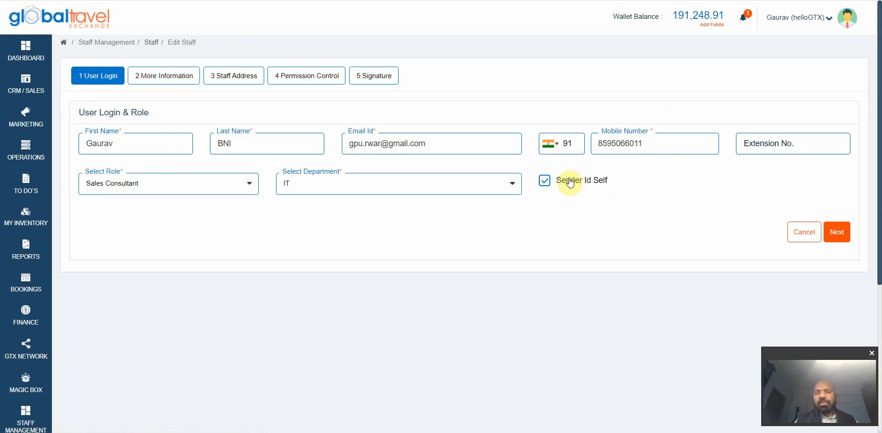
scroll(353, 233, down, 3)
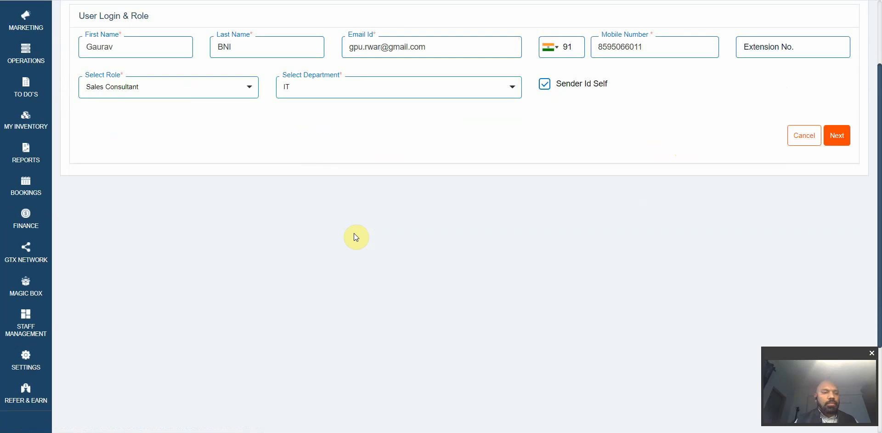
Step: In Communications settings, delete both existing sender email IDs
mouse_move(27, 305)
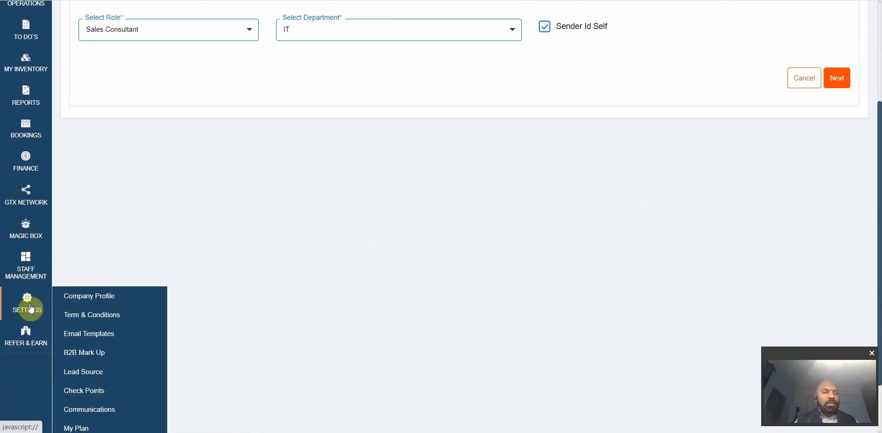
scroll(93, 326, down, 1)
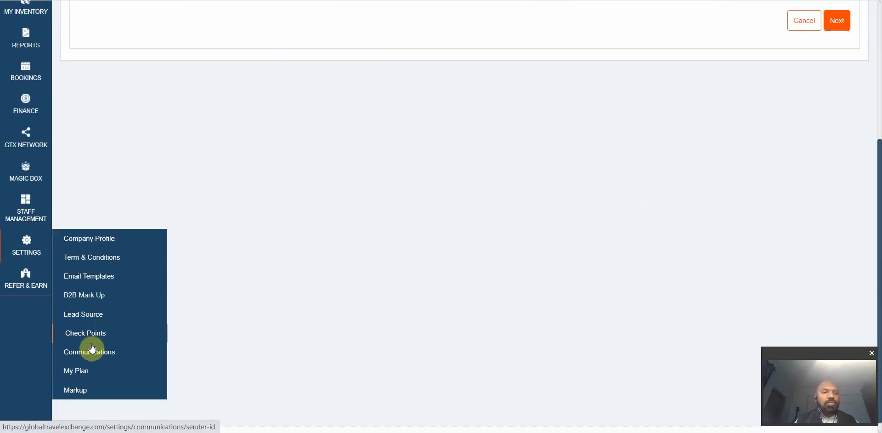
click(96, 357)
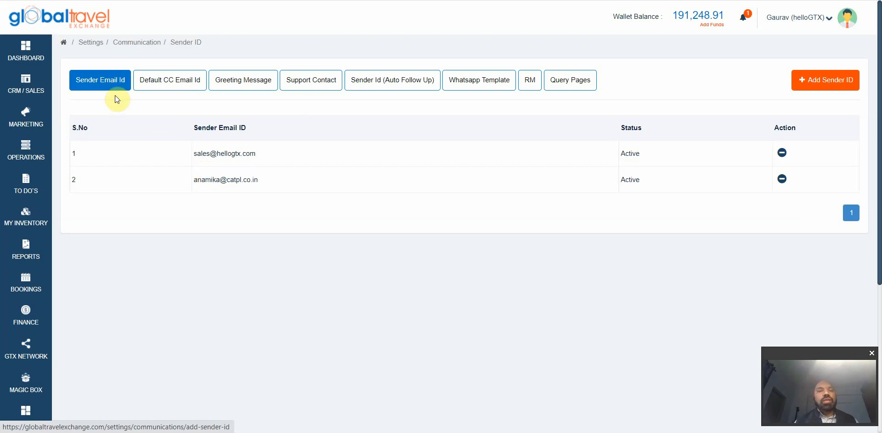
click(781, 178)
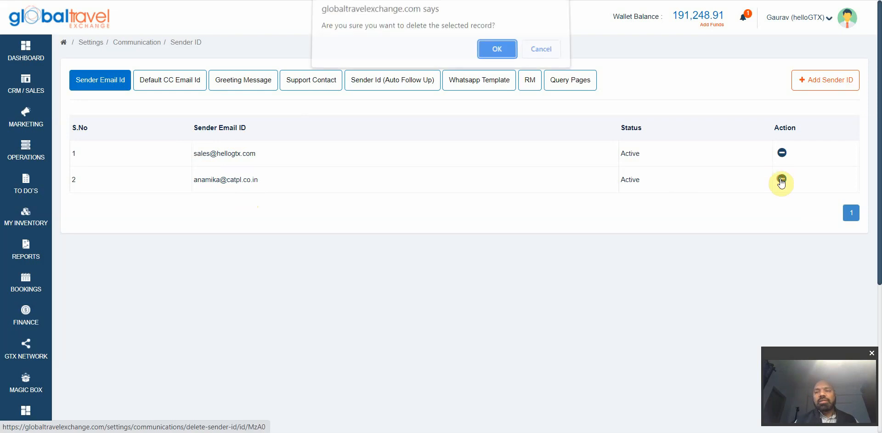
click(495, 55)
click(782, 156)
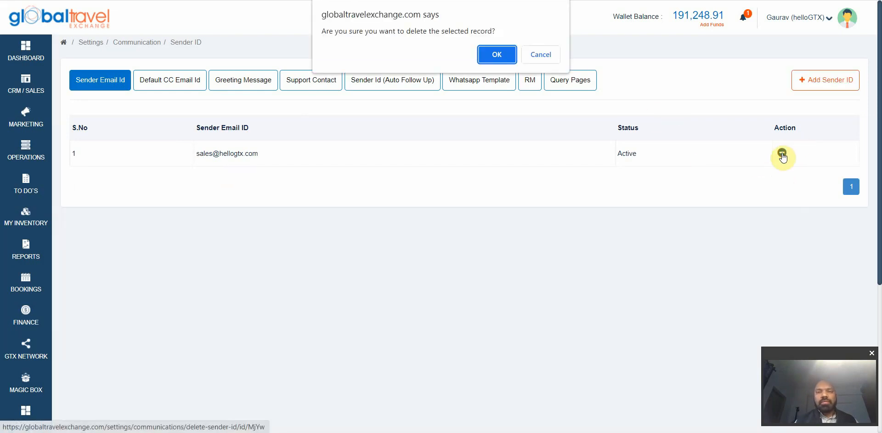
click(494, 53)
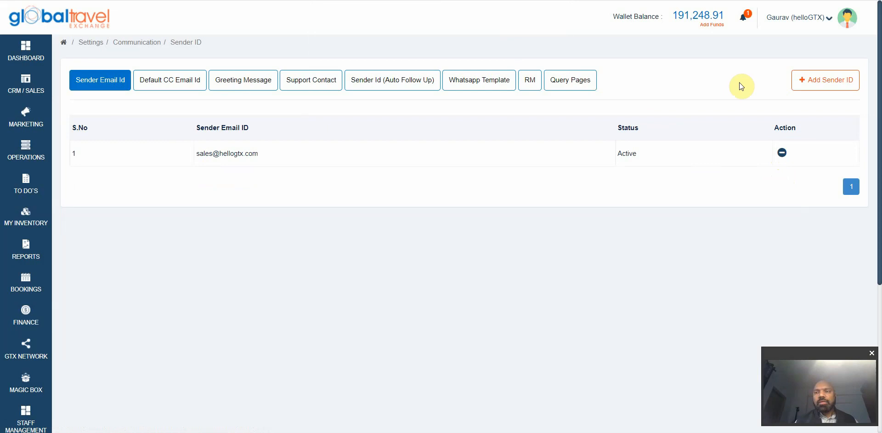
Step: Add a Domestic sender email ID and start entering a visa sender address
click(811, 84)
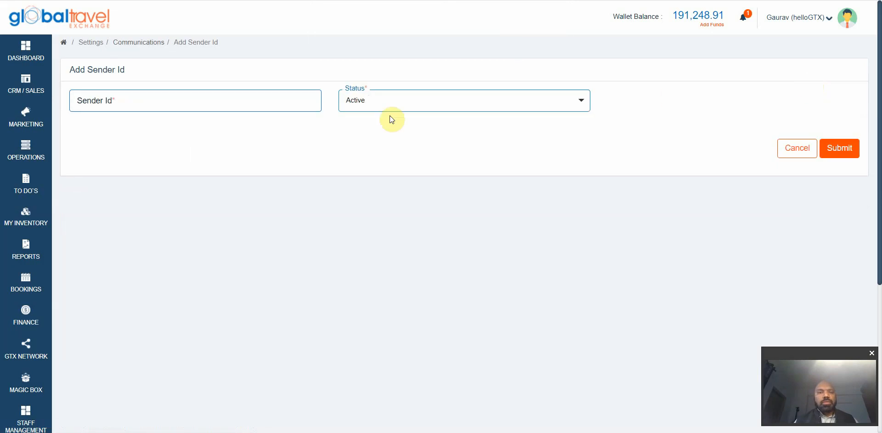
click(243, 106)
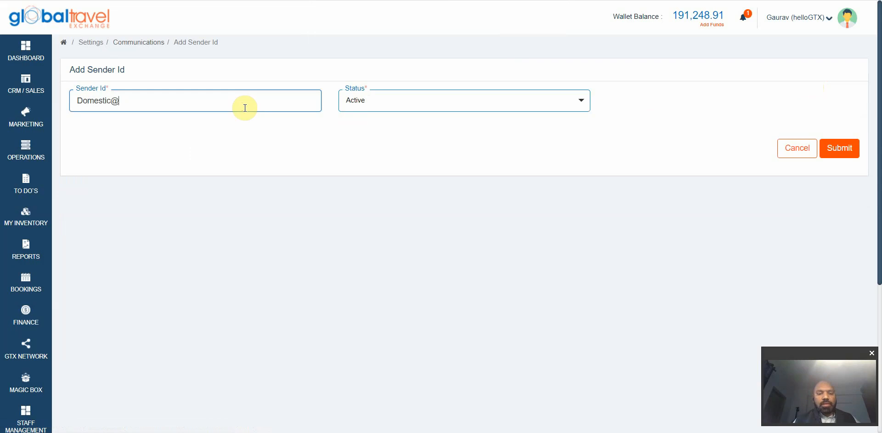
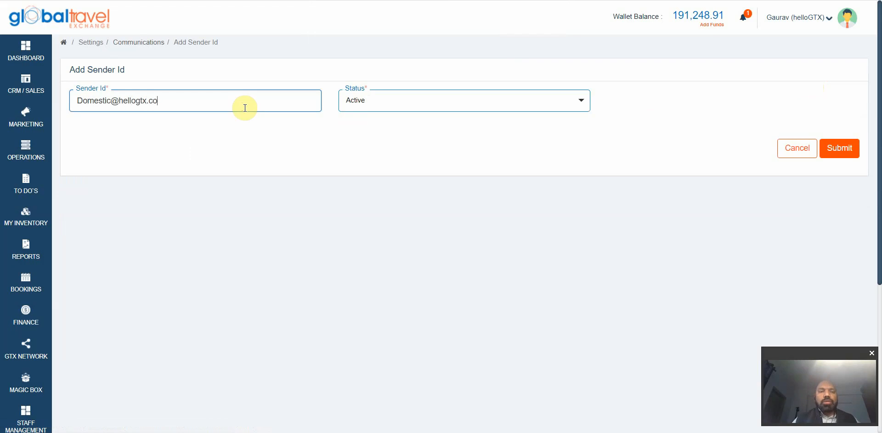
click(839, 148)
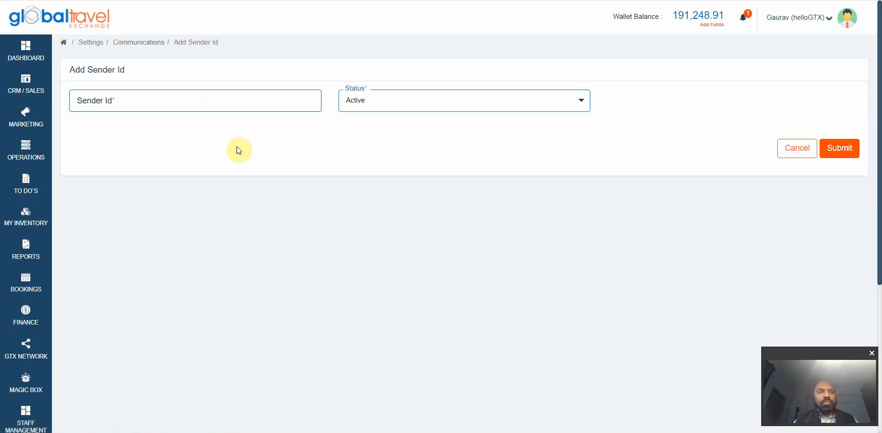
click(175, 102)
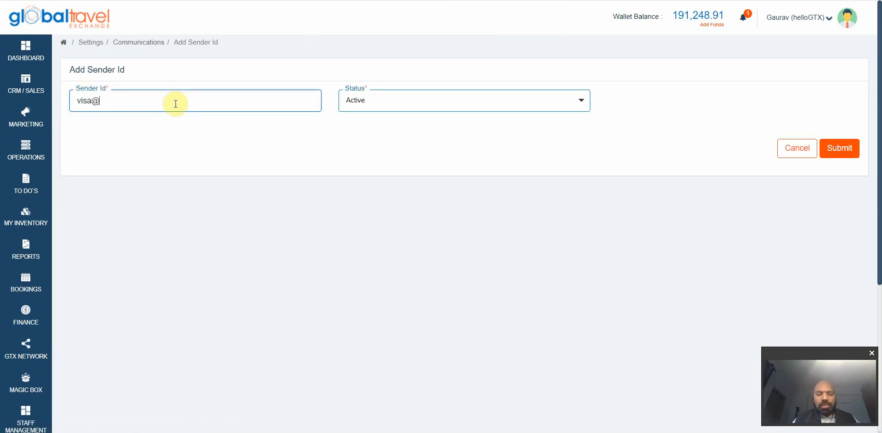
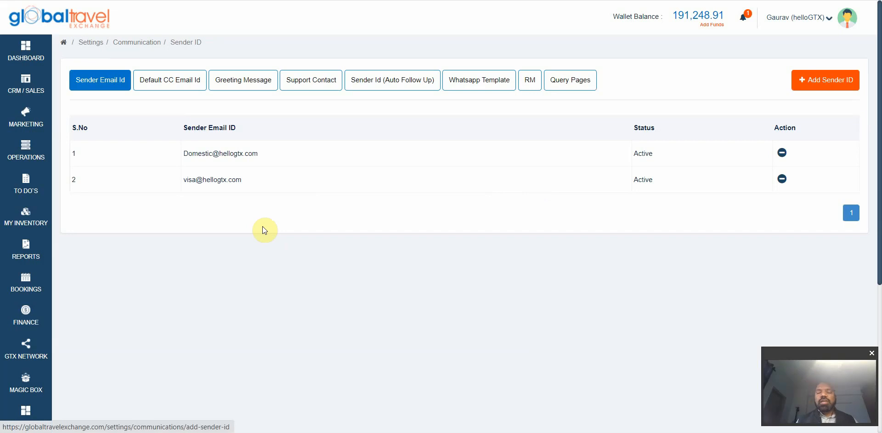
Step: View Default CC Email IDs and cancel adding a new one
click(165, 86)
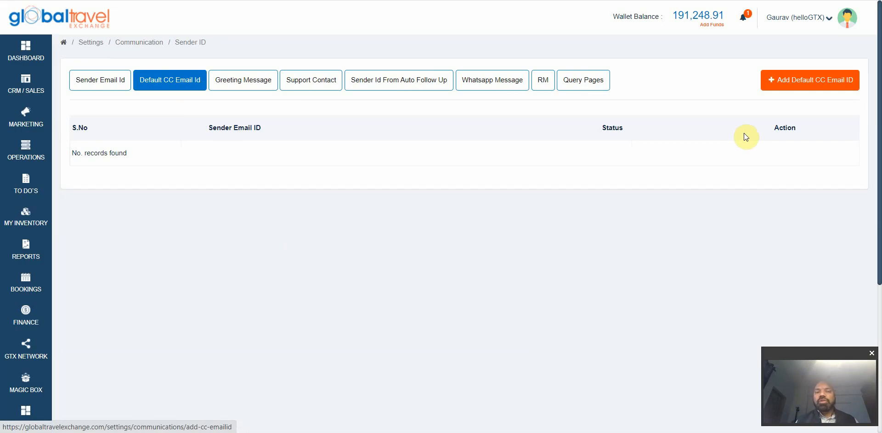
click(814, 84)
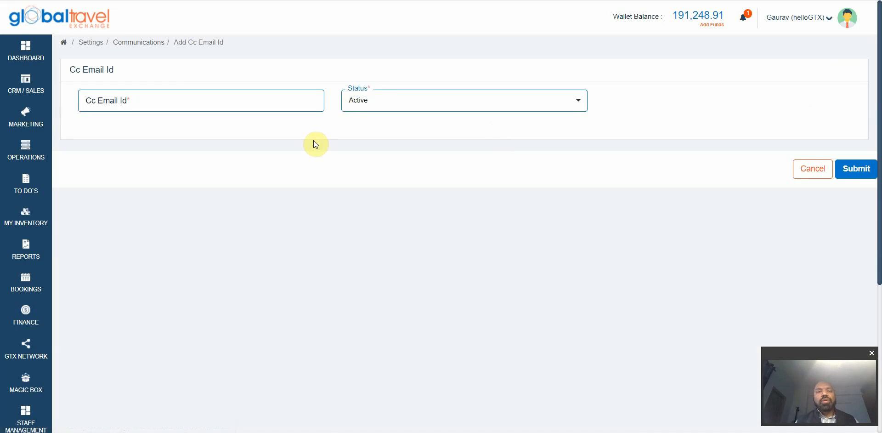
click(267, 101)
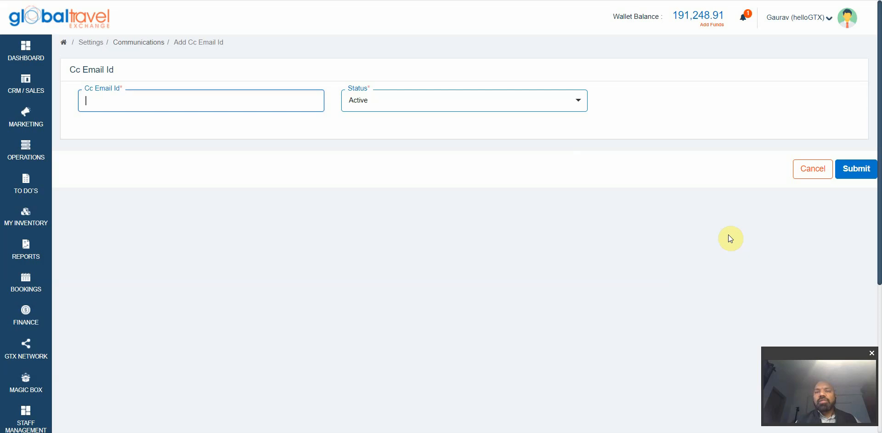
click(812, 170)
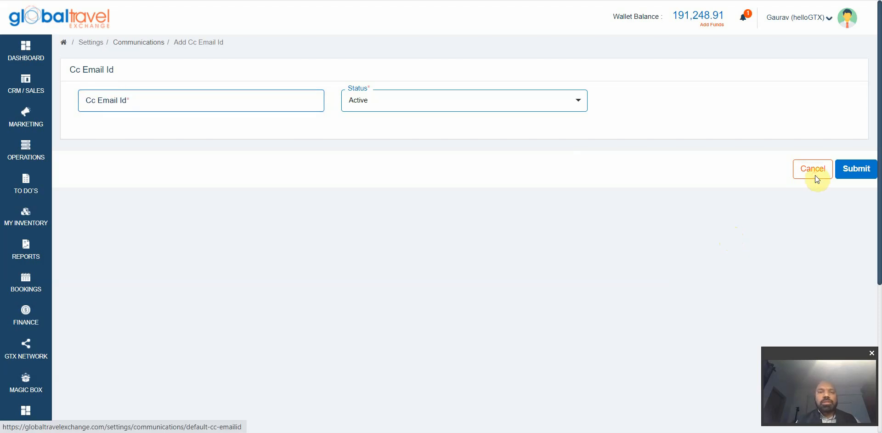
Step: Open Greeting Message settings and re-save the B2B greeting unchanged
click(256, 87)
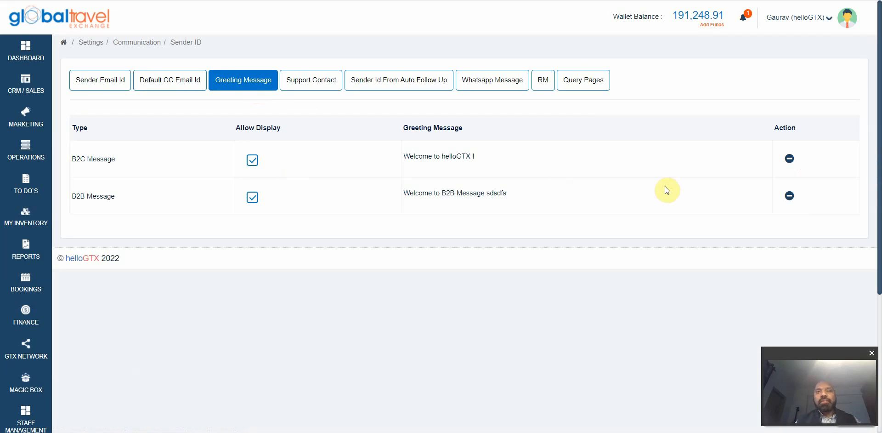
click(768, 198)
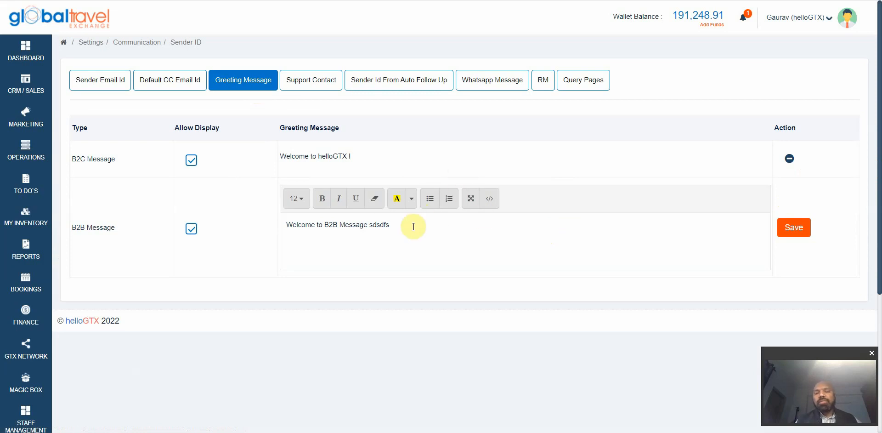
click(793, 227)
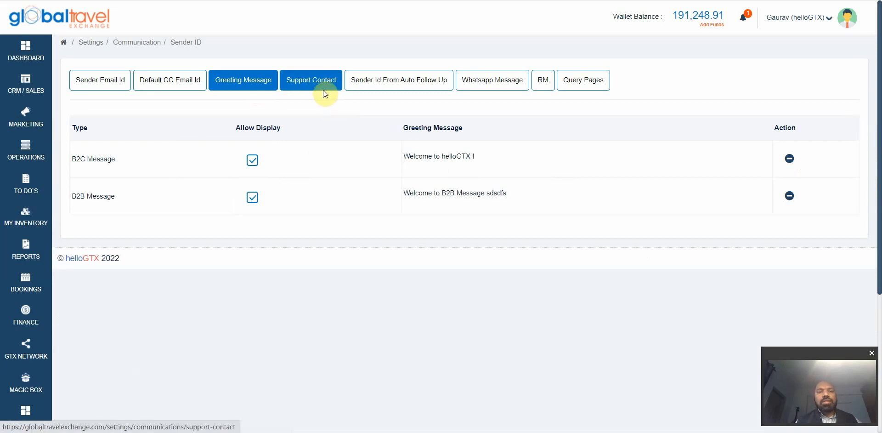
Step: Open Support Contact settings and inspect the first and fourth contacts' service choices
click(324, 90)
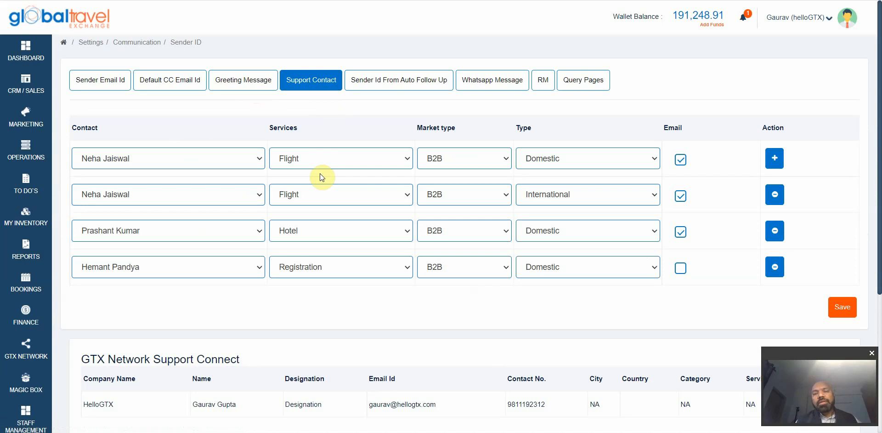
click(327, 161)
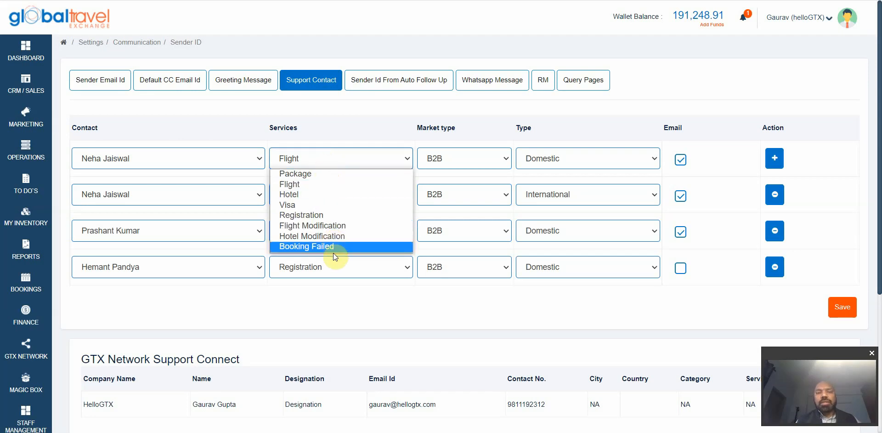
click(363, 134)
scroll(362, 134, down, 3)
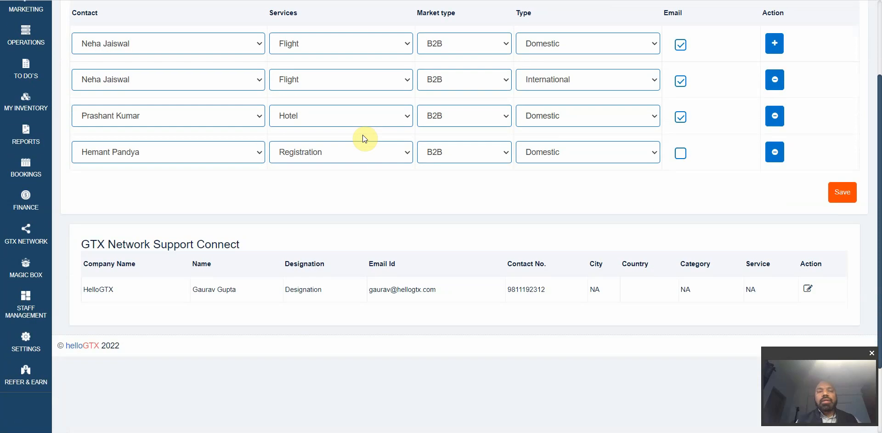
click(307, 144)
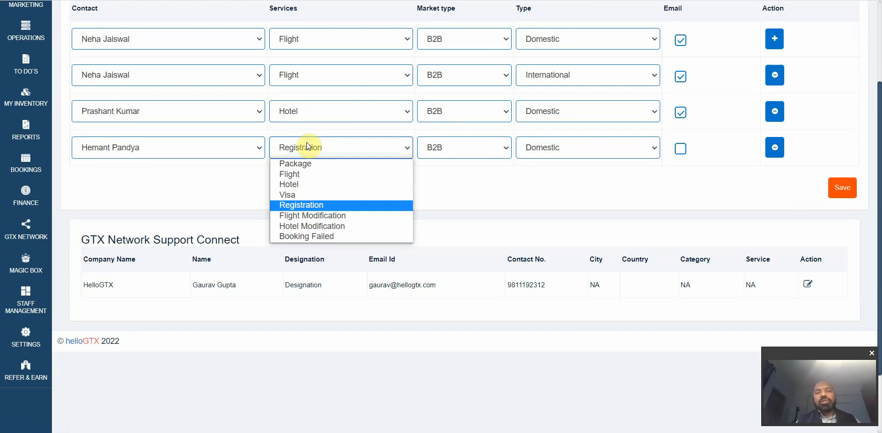
click(312, 204)
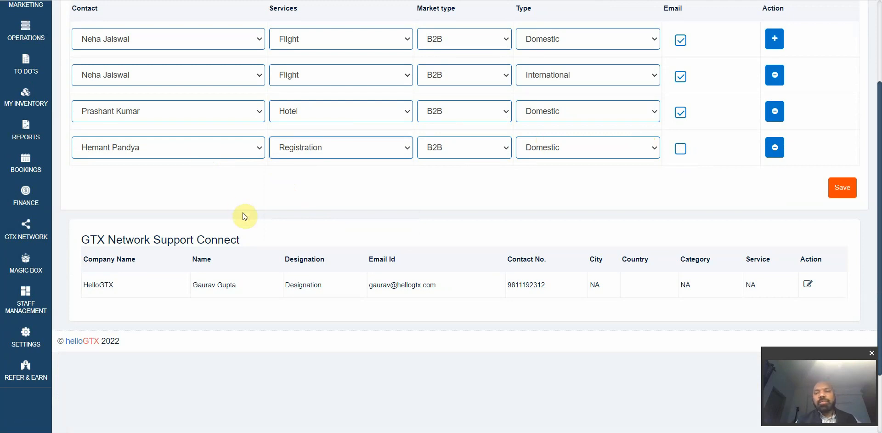
Step: Change the fourth support contact's service to Hotel Modification
click(371, 157)
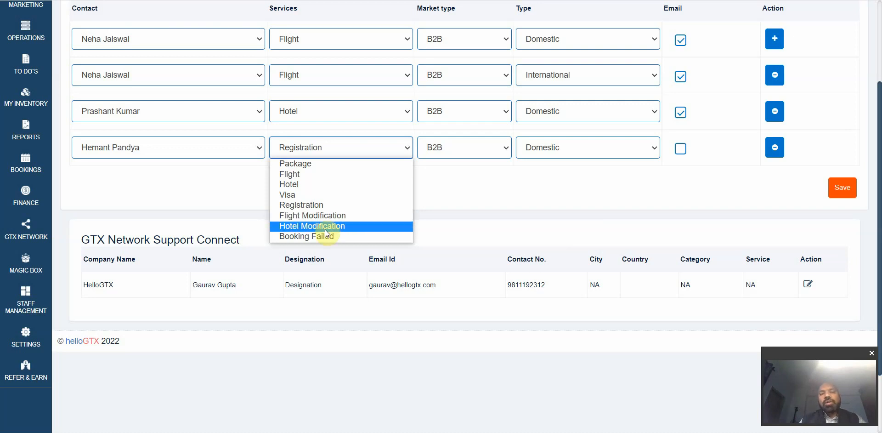
click(325, 228)
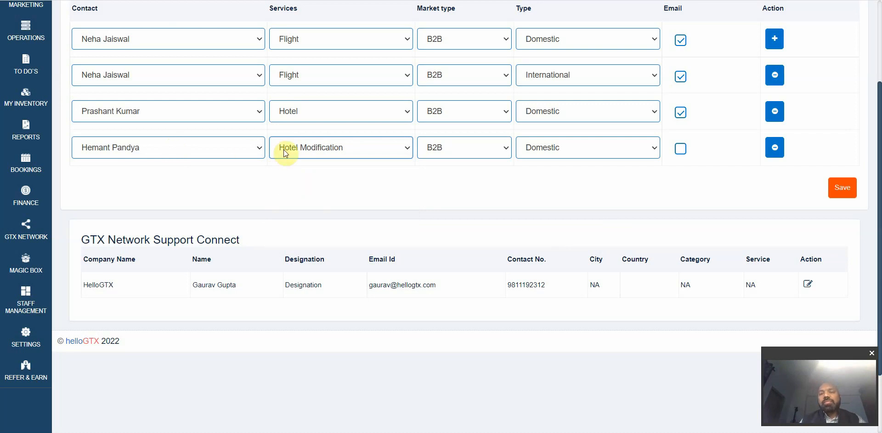
scroll(283, 150, up, 1)
scroll(283, 150, down, 1)
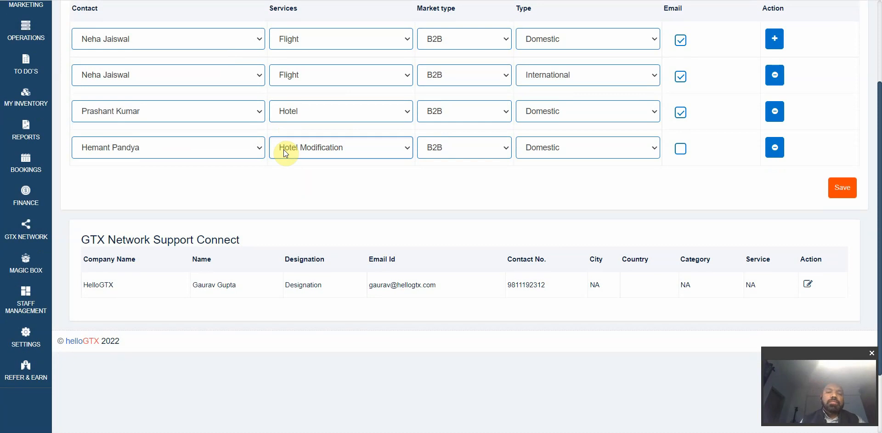
scroll(300, 189, down, 3)
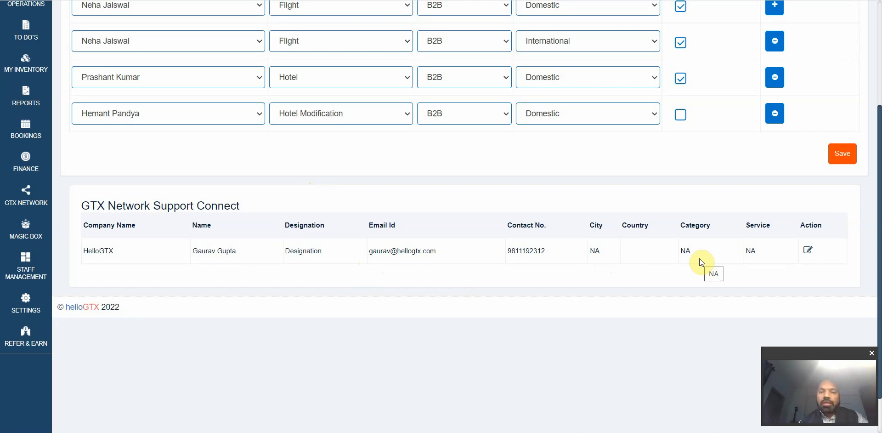
scroll(698, 258, up, 2)
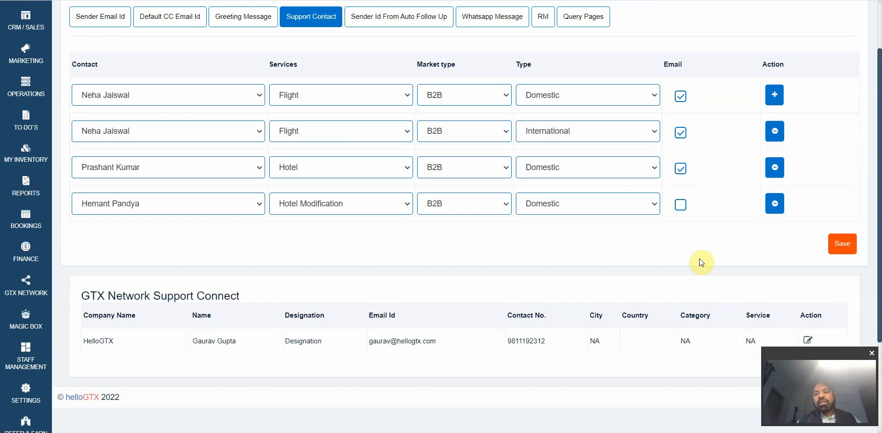
scroll(564, 339, down, 2)
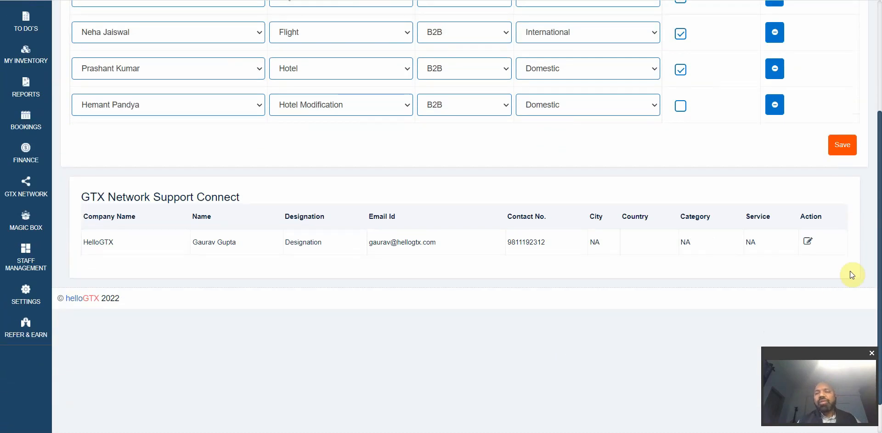
Step: Open Sender Id From Auto Follow Up and view the greeting sender list without changes
scroll(808, 243, up, 3)
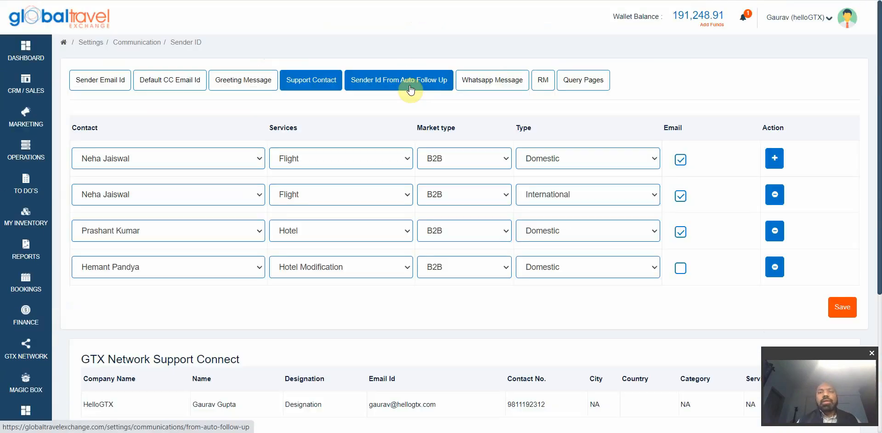
click(408, 81)
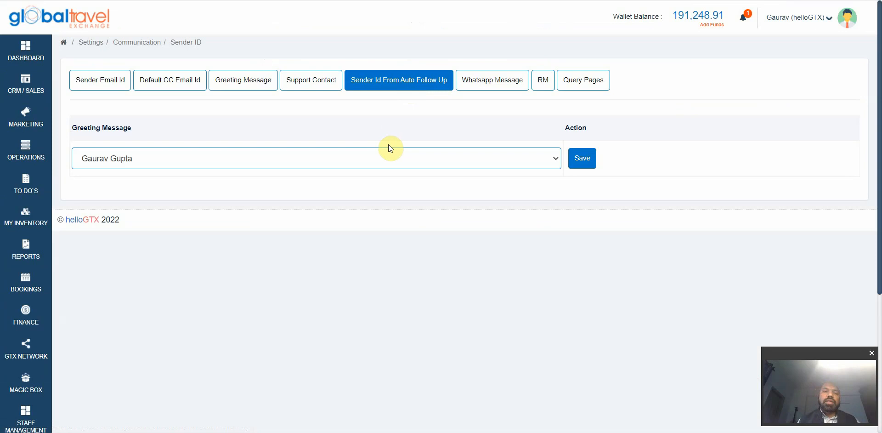
click(362, 158)
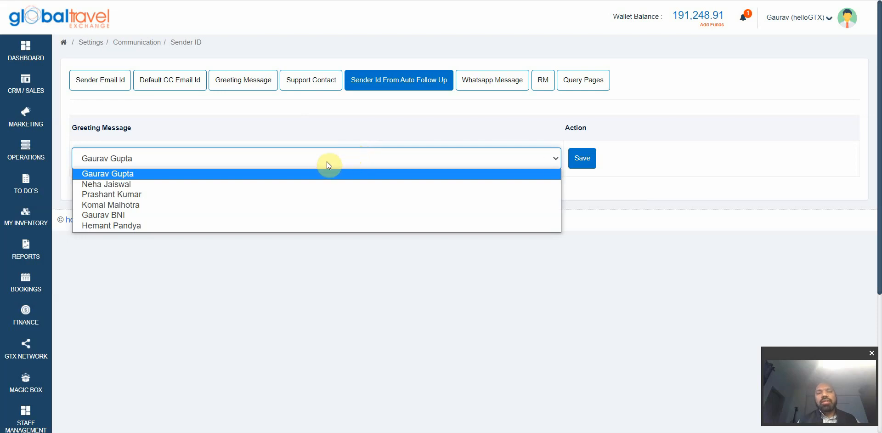
click(384, 138)
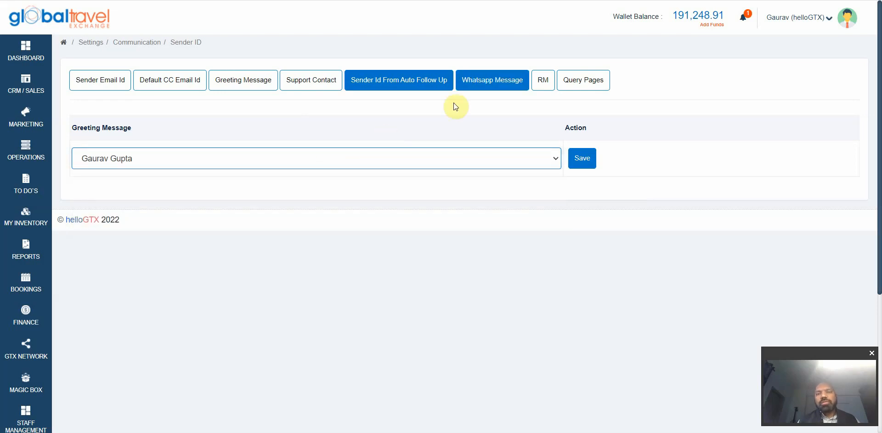
Step: Open the Dubai Travel Info WhatsApp template for editing and inspect its name and preview
click(498, 83)
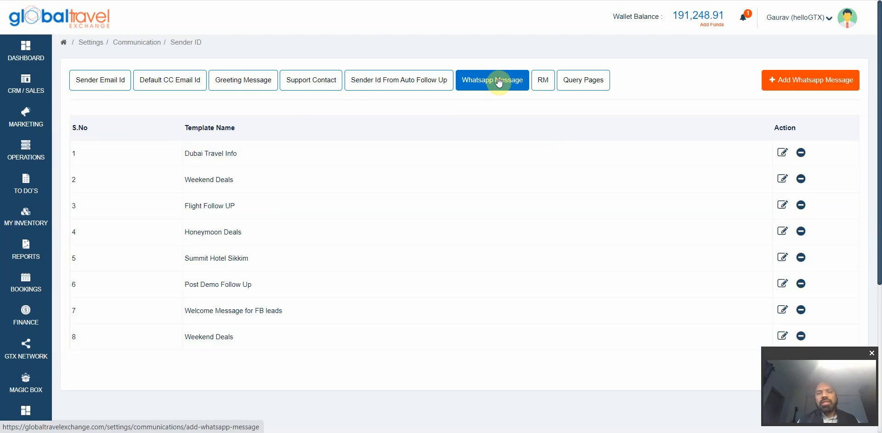
click(782, 153)
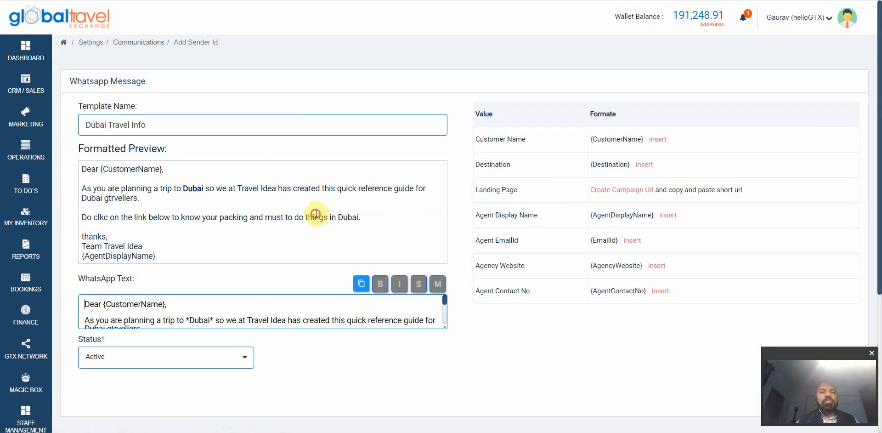
click(159, 132)
double_click(159, 132)
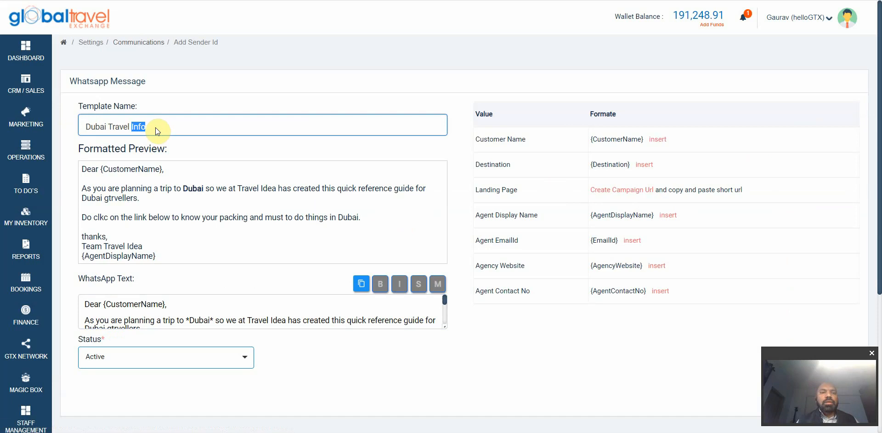
click(179, 208)
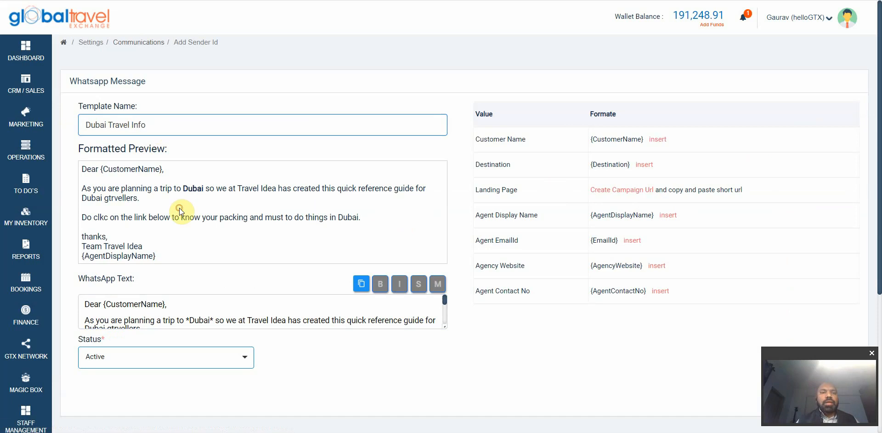
double_click(126, 170)
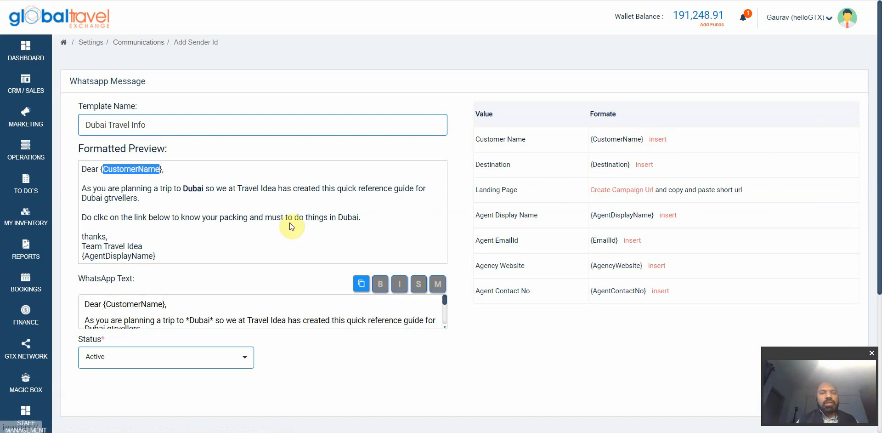
scroll(291, 226, down, 1)
double_click(194, 177)
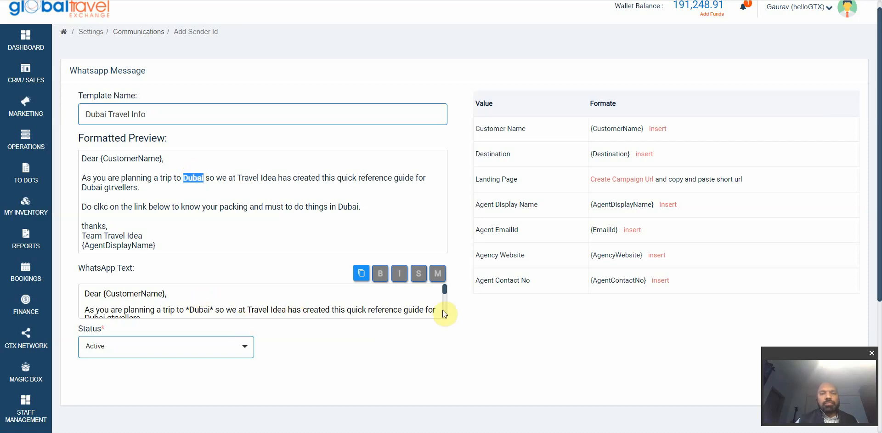
Step: Enlarge the WhatsApp Text box and select the word Dubai in it
drag(442, 317, 453, 399)
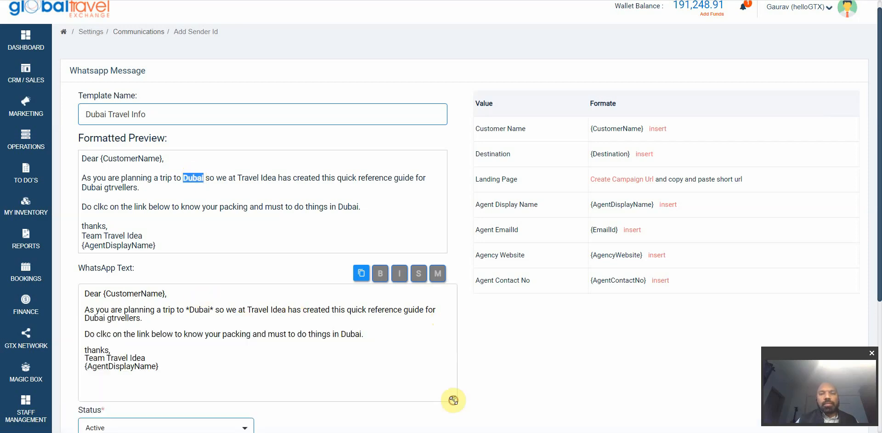
click(491, 346)
scroll(492, 345, down, 1)
scroll(491, 346, down, 1)
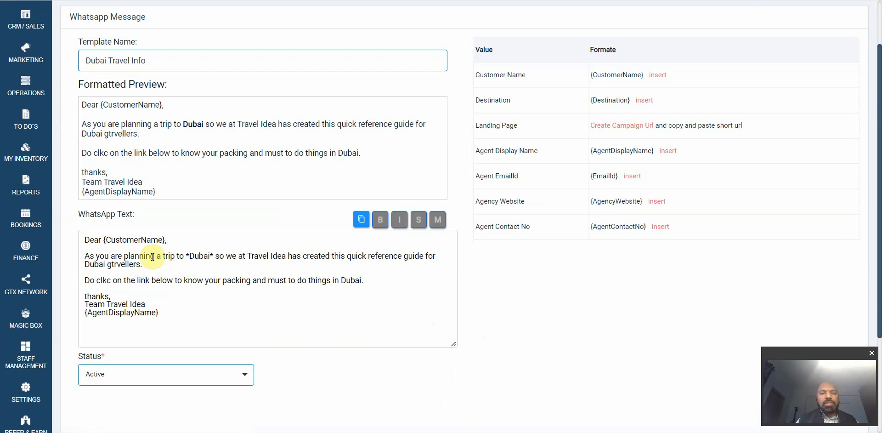
click(195, 258)
double_click(196, 258)
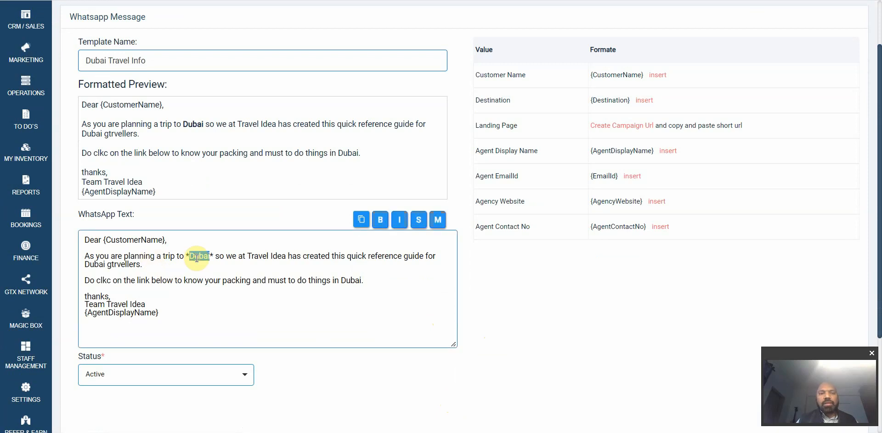
scroll(197, 258, down, 1)
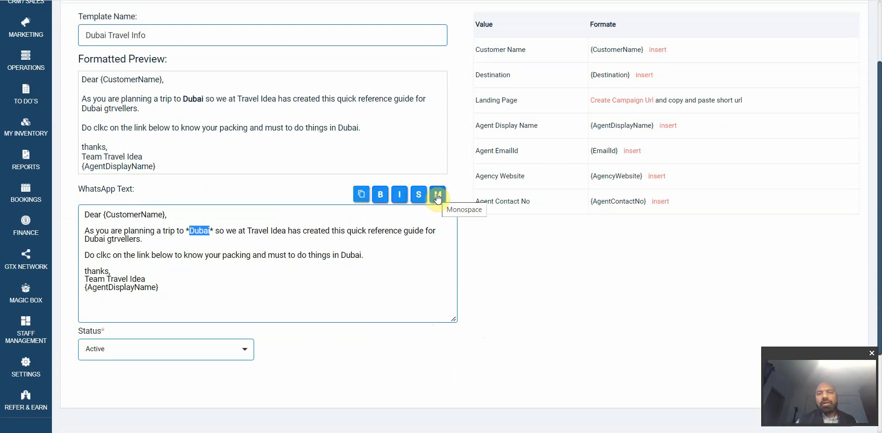
Step: Format the word 'quick' in the WhatsApp text as monospace
double_click(357, 231)
click(439, 193)
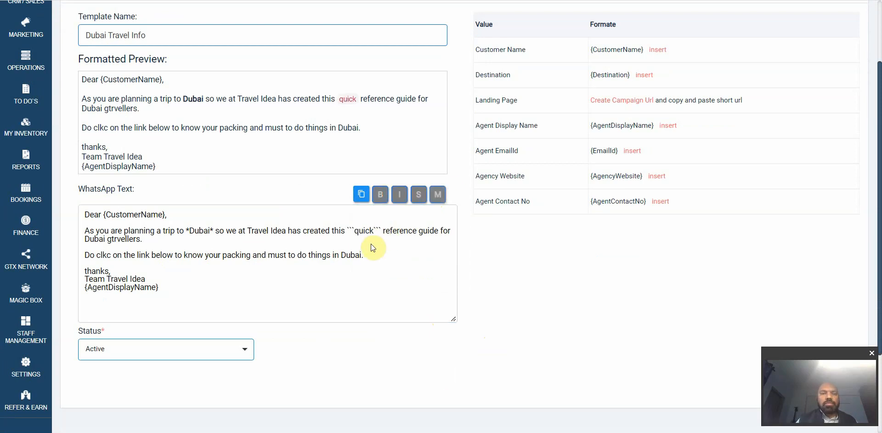
double_click(347, 99)
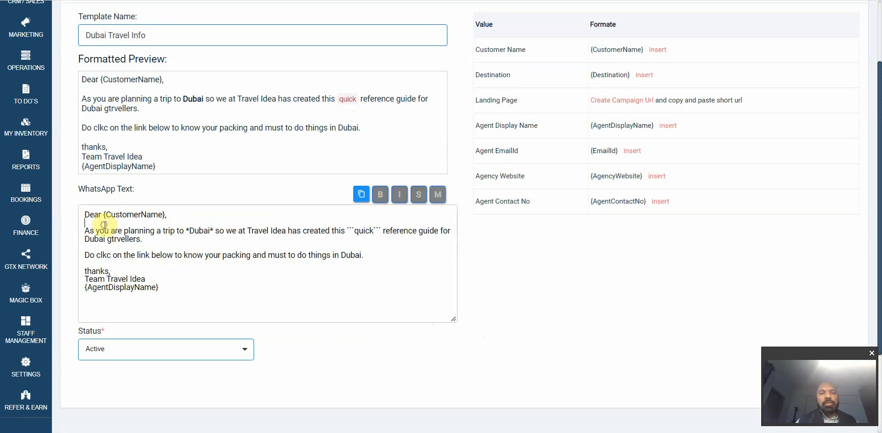
Step: Select portions of the WhatsApp text and formatted preview to check the result
drag(89, 223, 169, 291)
click(169, 294)
click(135, 83)
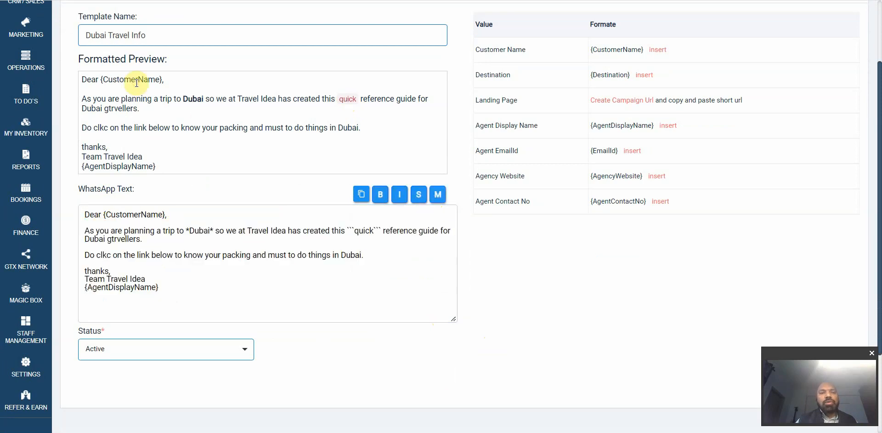
drag(99, 79, 164, 164)
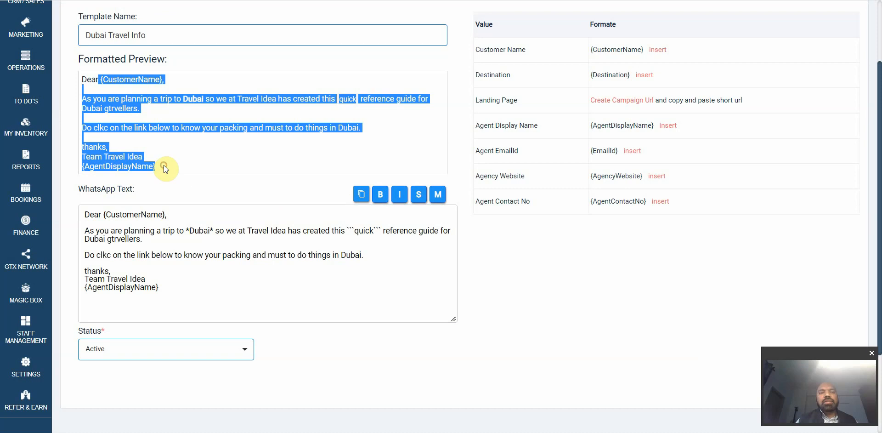
click(164, 165)
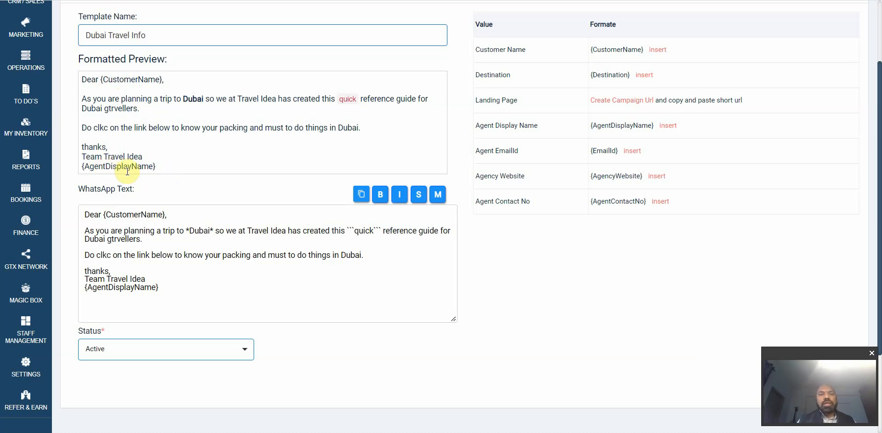
drag(158, 167, 110, 171)
scroll(110, 171, up, 2)
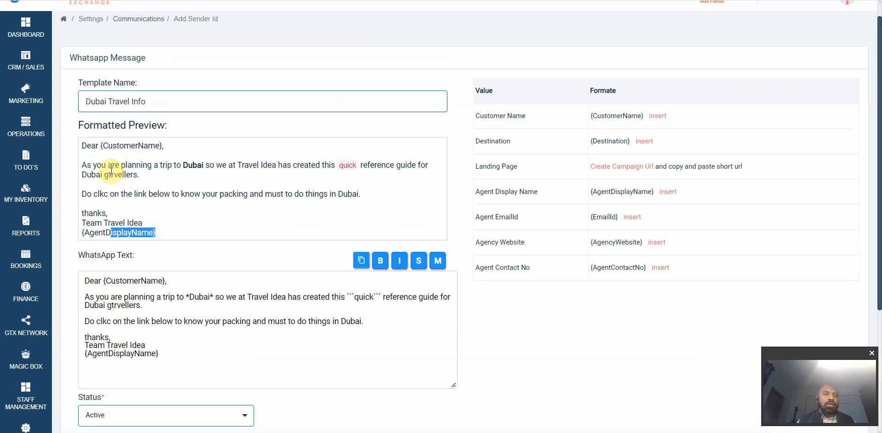
scroll(110, 171, down, 4)
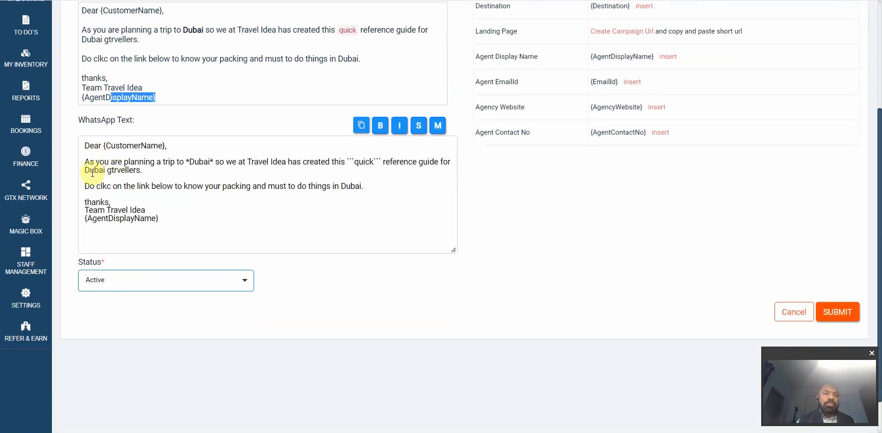
mouse_move(40, 255)
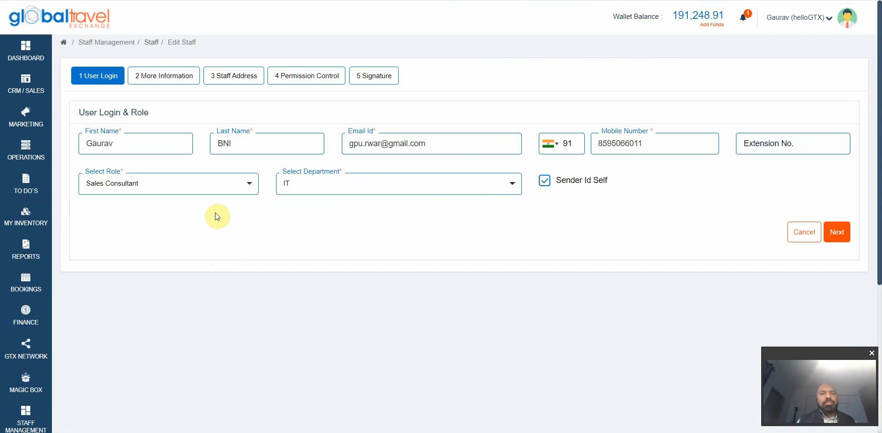
Step: Keep the staff role as Sales Consultant and switch Sender Id Self off
click(226, 195)
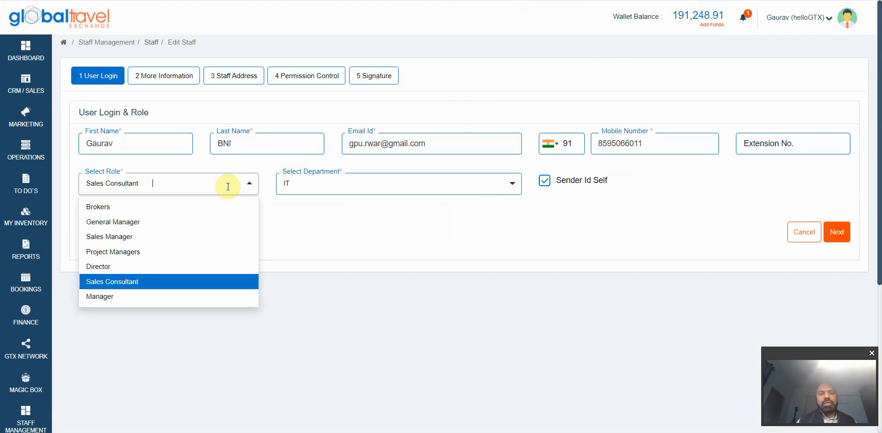
click(308, 219)
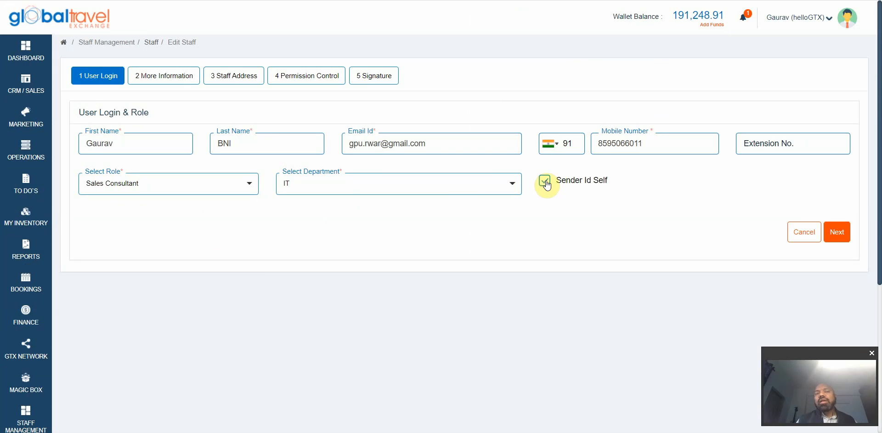
click(545, 182)
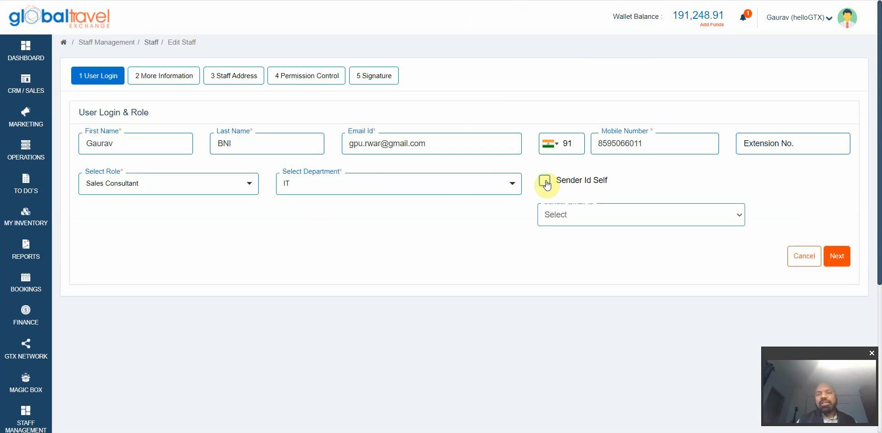
click(545, 182)
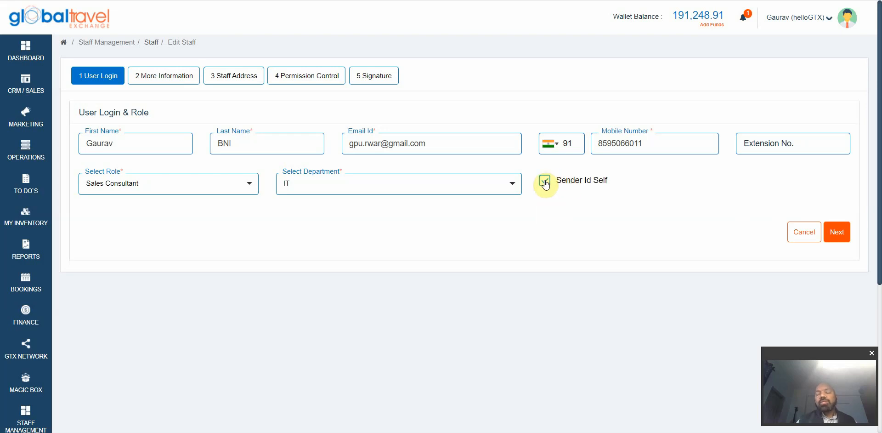
click(545, 181)
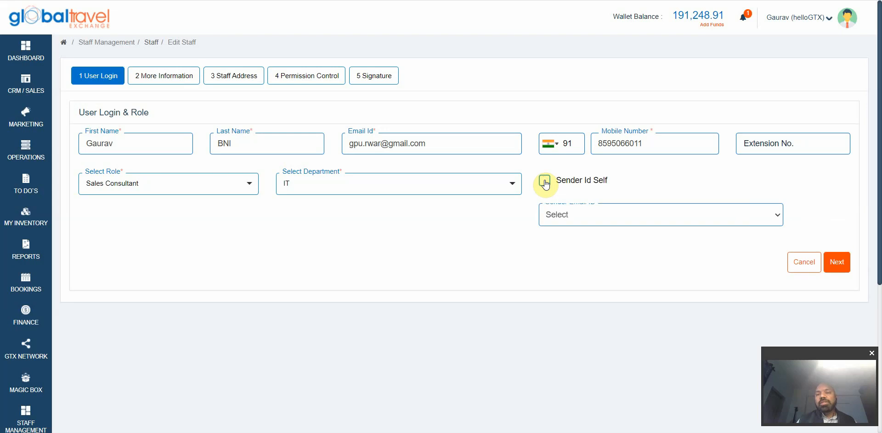
Step: Review the Sender Email ID options, leaving no sender address selected
click(591, 216)
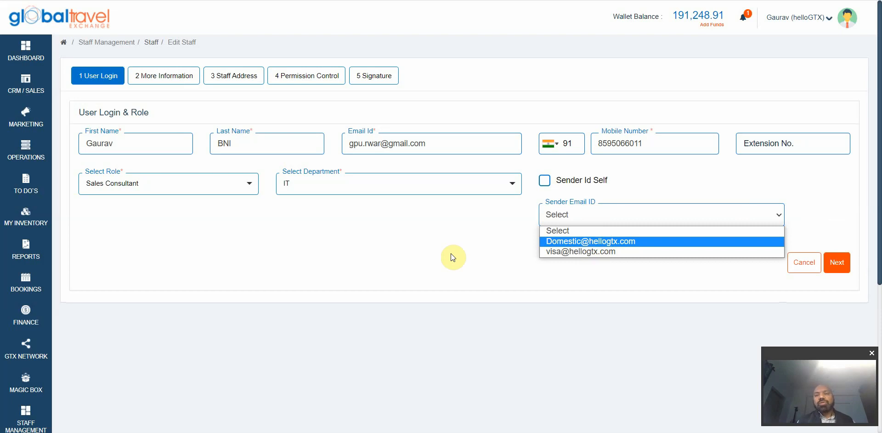
click(426, 230)
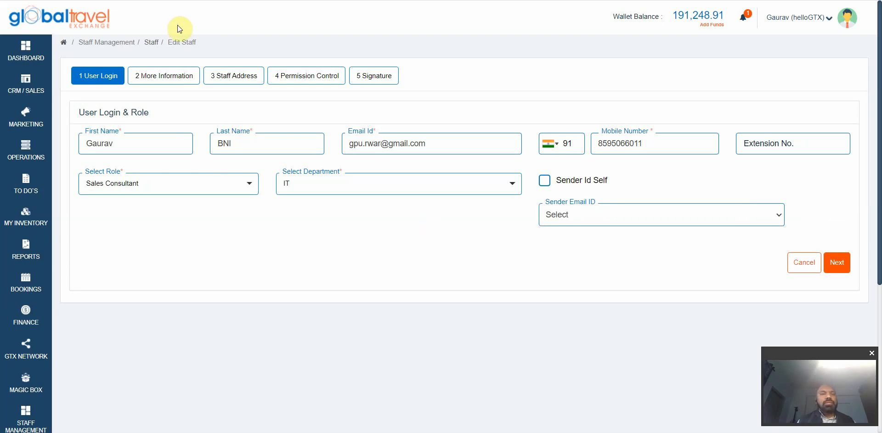
click(172, 77)
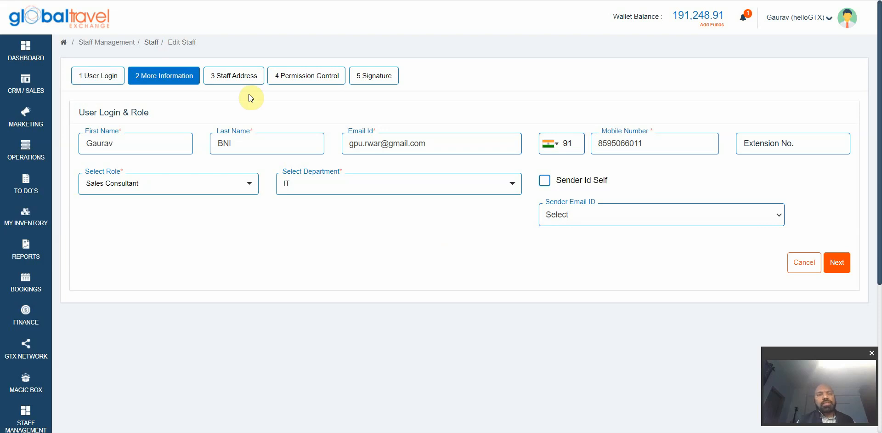
Step: Check the RM choices, then reach Staff Address showing India, Delhi, postal code 123123
click(321, 224)
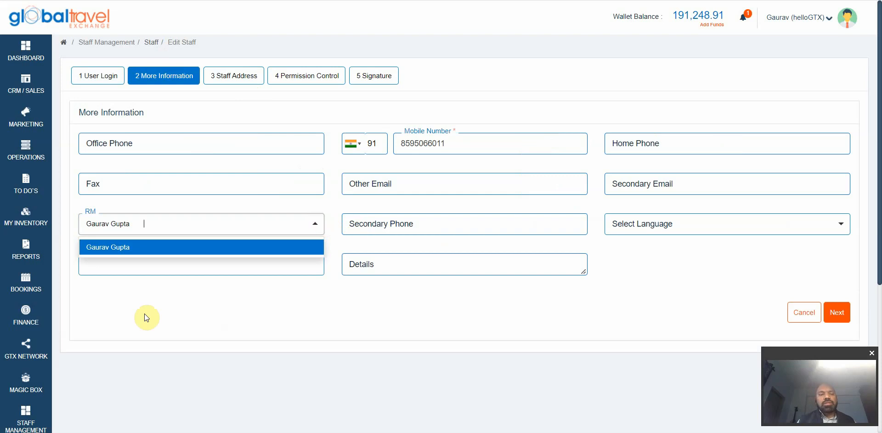
scroll(86, 330, down, 2)
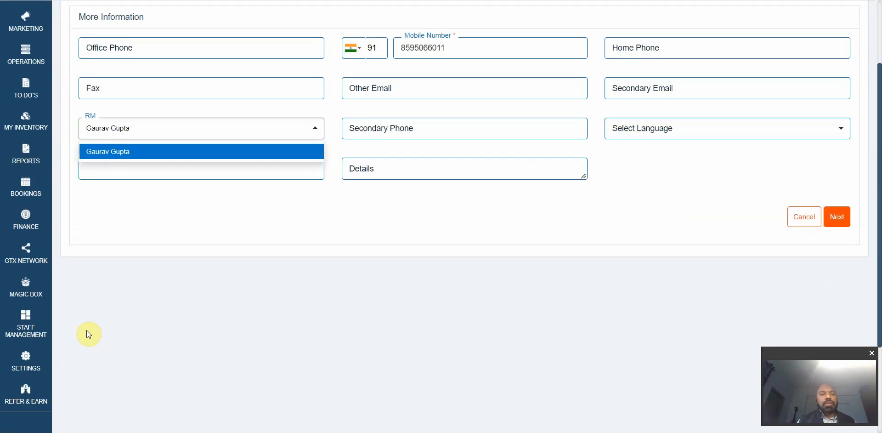
mouse_move(31, 332)
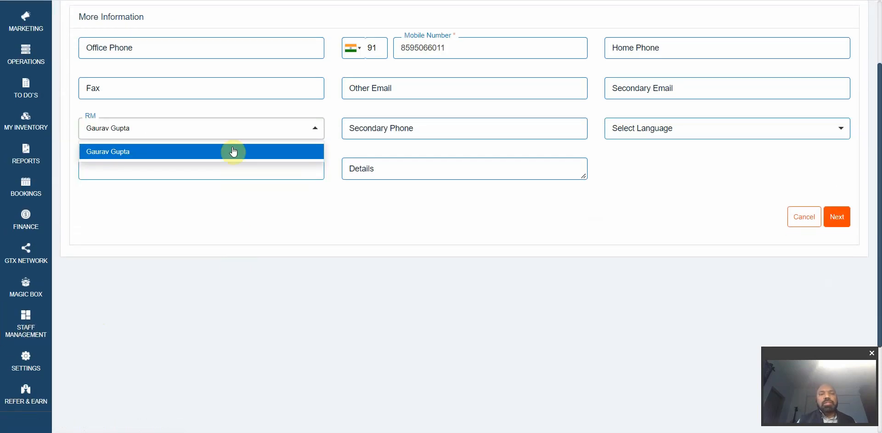
scroll(239, 234, up, 2)
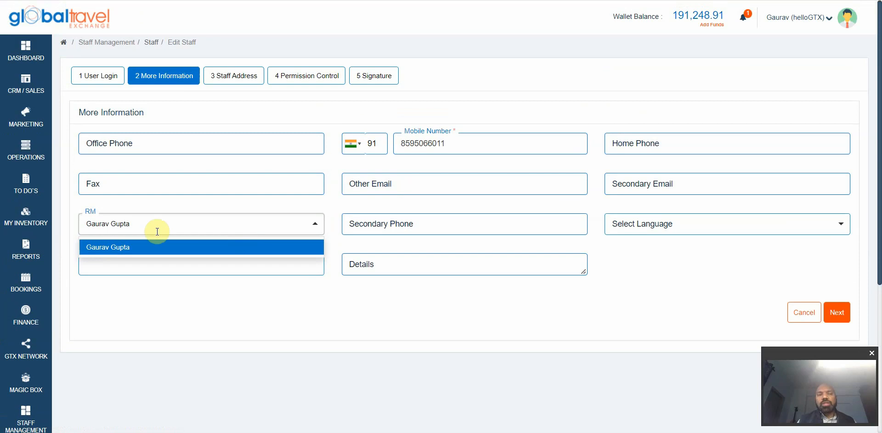
click(305, 77)
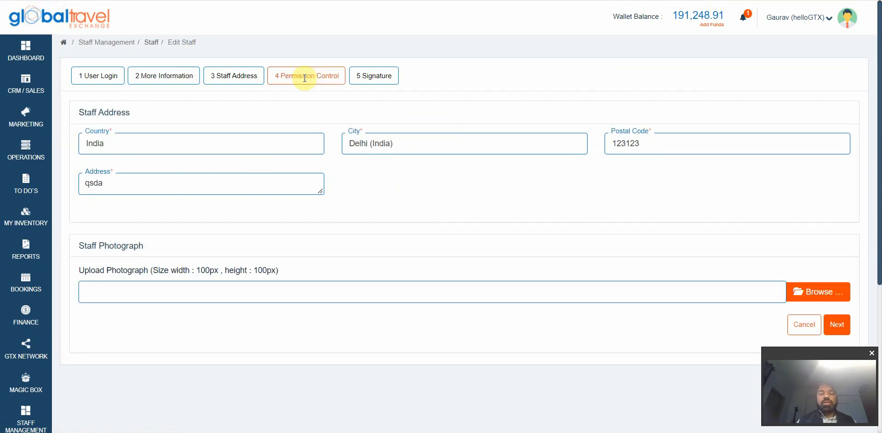
Step: Review Permission Control checkboxes, with Dashboard, CRM / Sales and Marketing all granted
click(305, 78)
scroll(325, 151, down, 2)
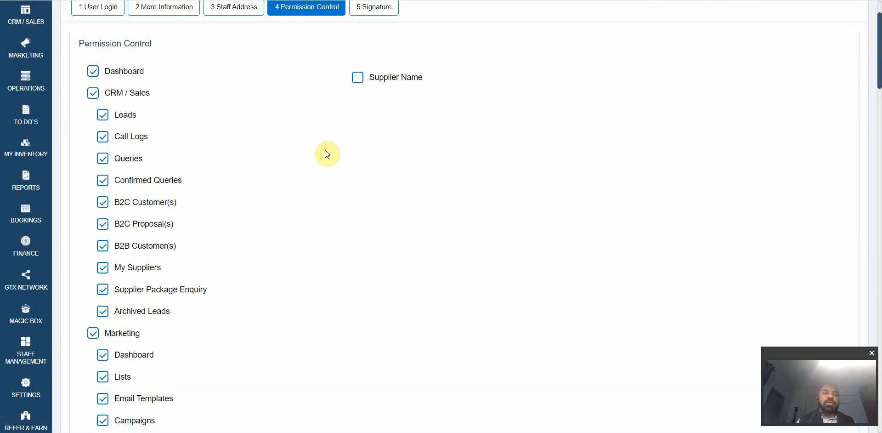
scroll(213, 242, down, 5)
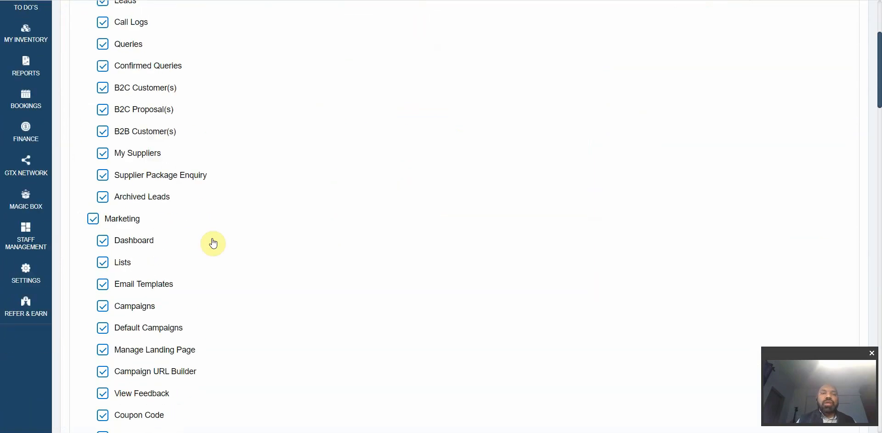
scroll(213, 243, down, 4)
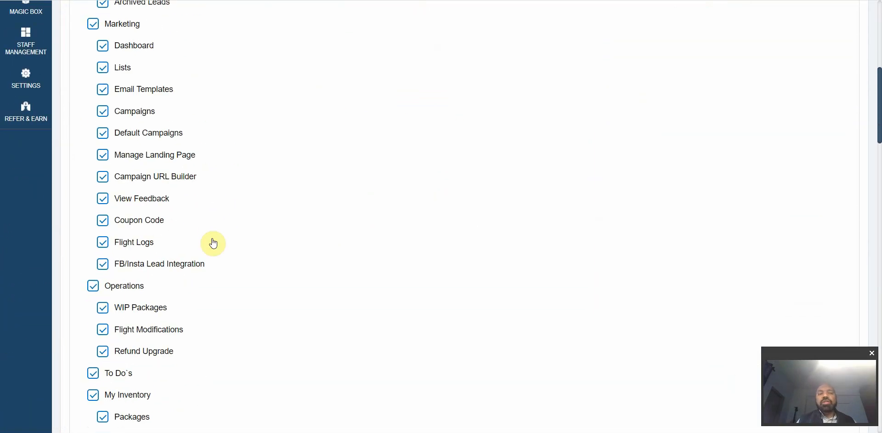
scroll(214, 242, down, 2)
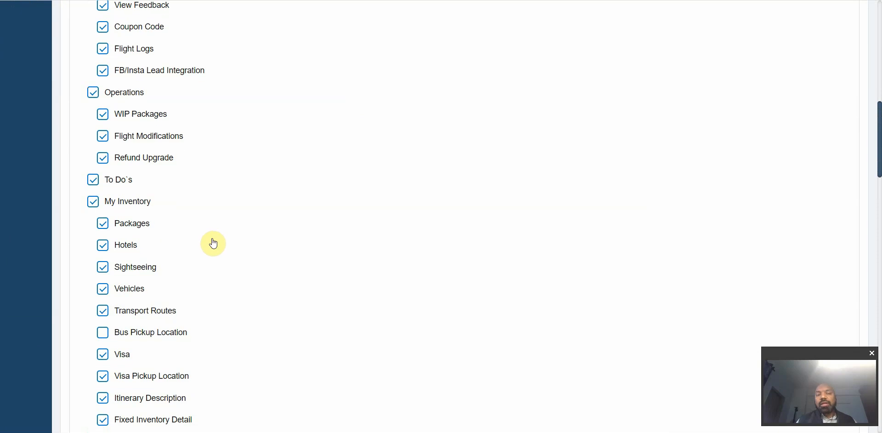
scroll(213, 243, up, 8)
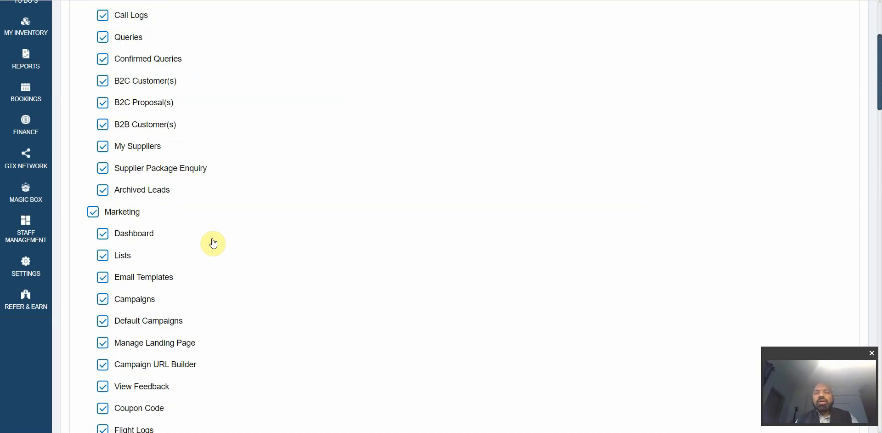
scroll(213, 242, up, 1)
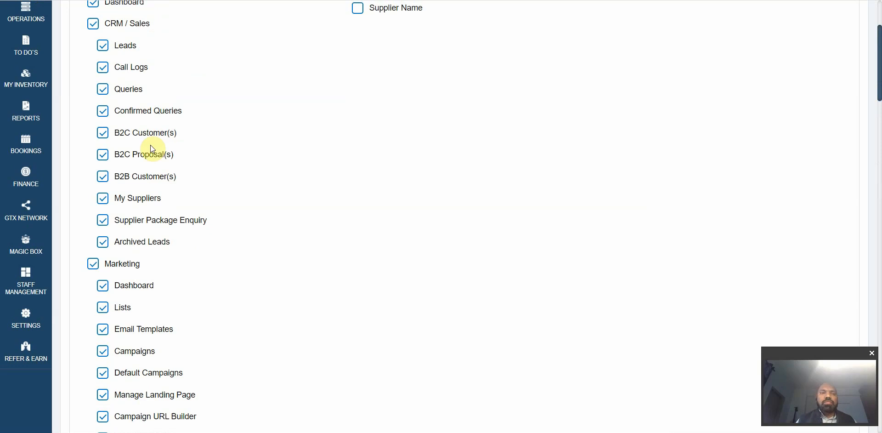
scroll(152, 149, up, 1)
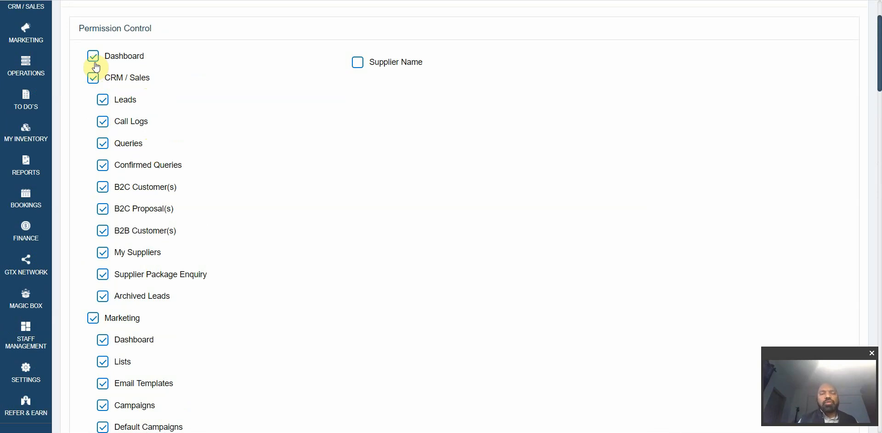
scroll(97, 101, down, 1)
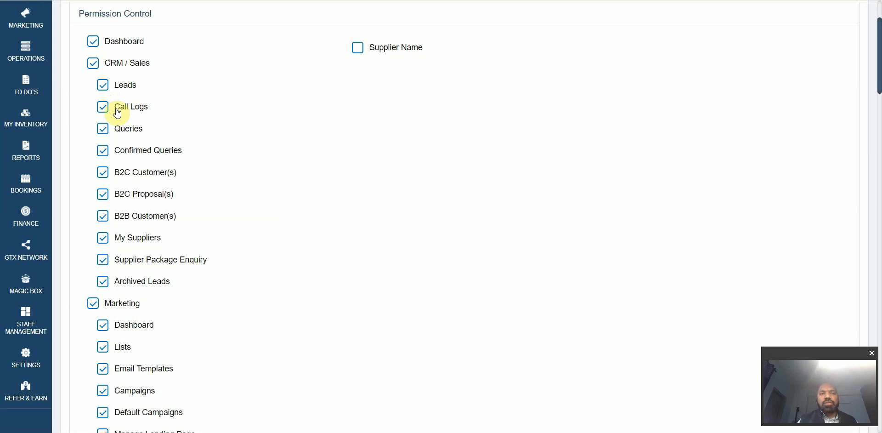
scroll(103, 109, down, 1)
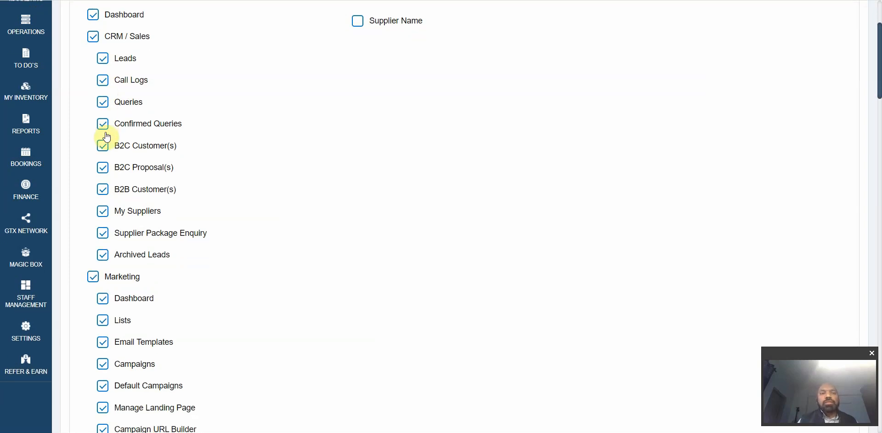
scroll(106, 196, down, 2)
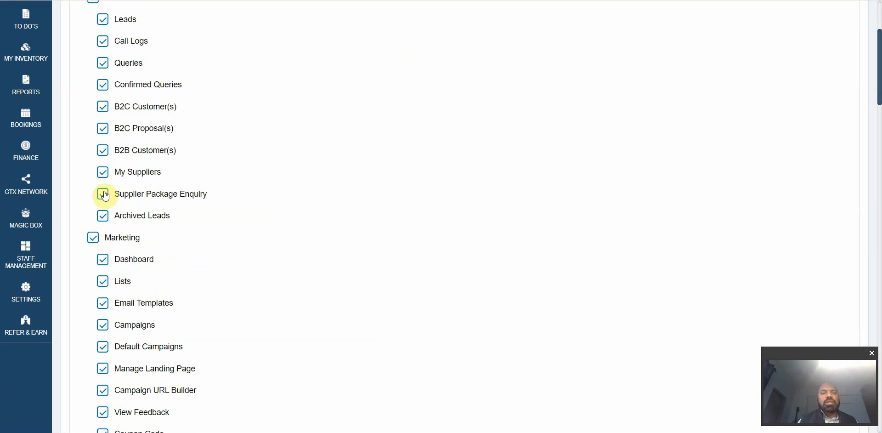
scroll(105, 192, down, 3)
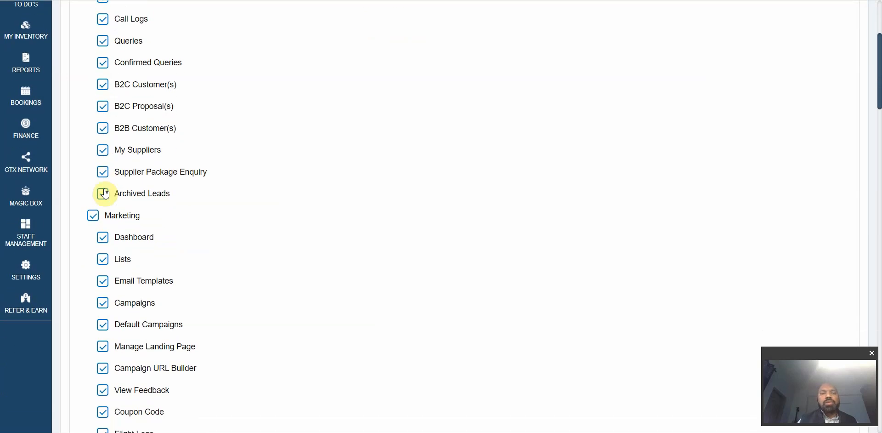
scroll(176, 342, down, 2)
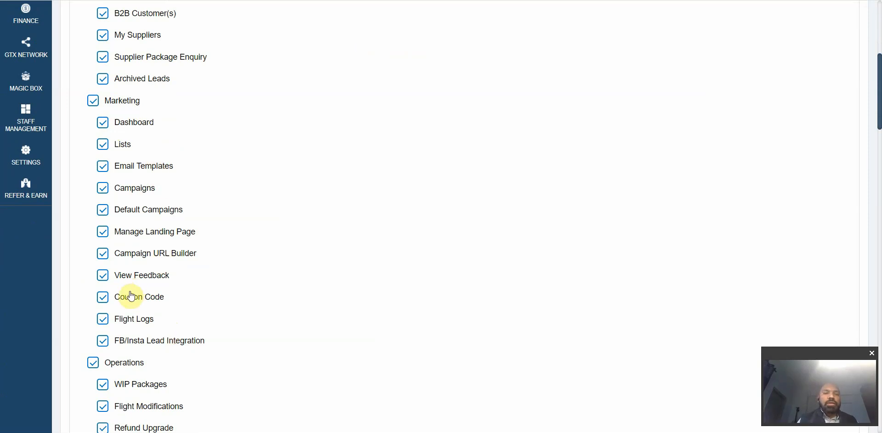
scroll(131, 296, down, 4)
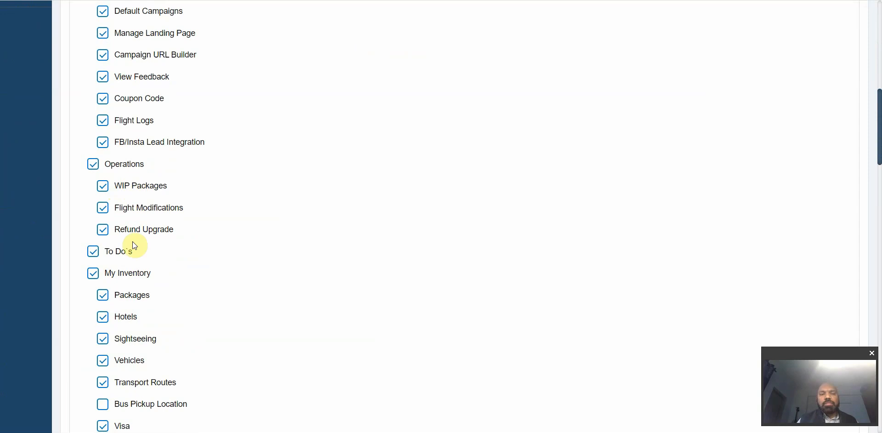
scroll(133, 242, down, 1)
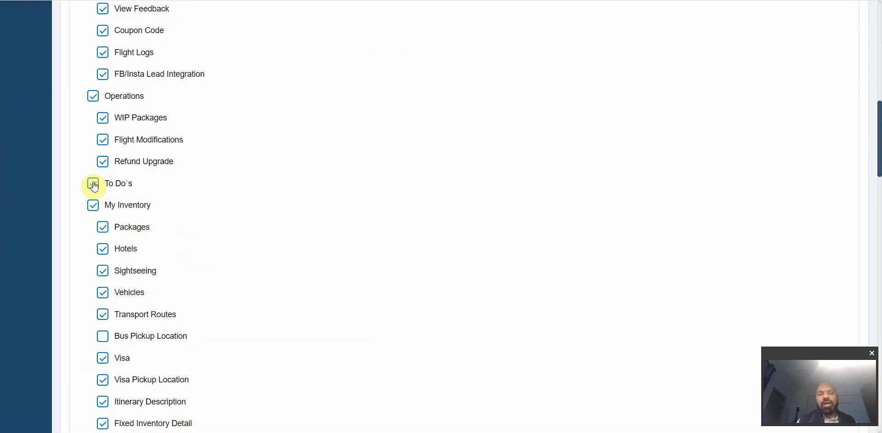
scroll(92, 182, down, 1)
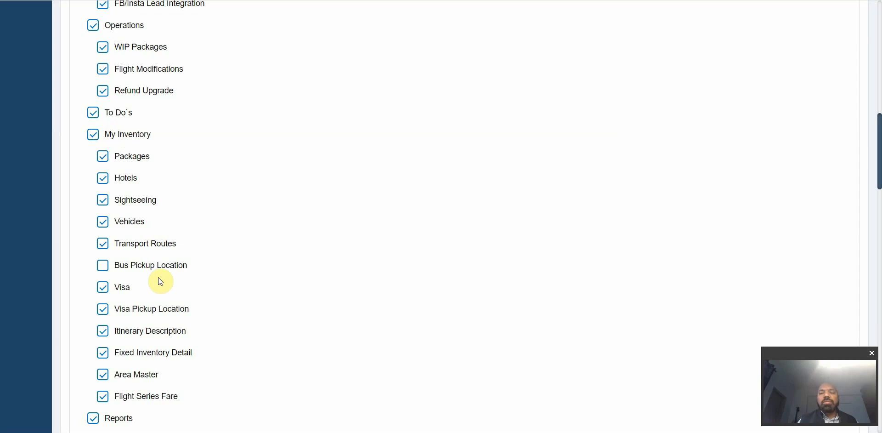
scroll(158, 277, down, 1)
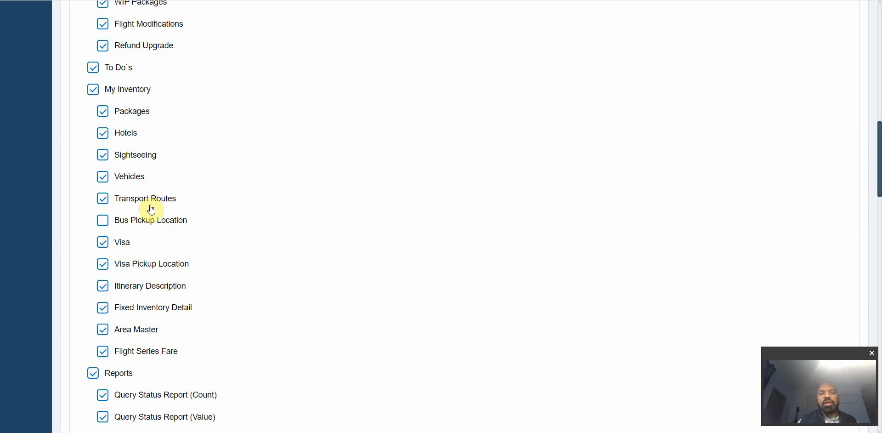
scroll(152, 217, down, 5)
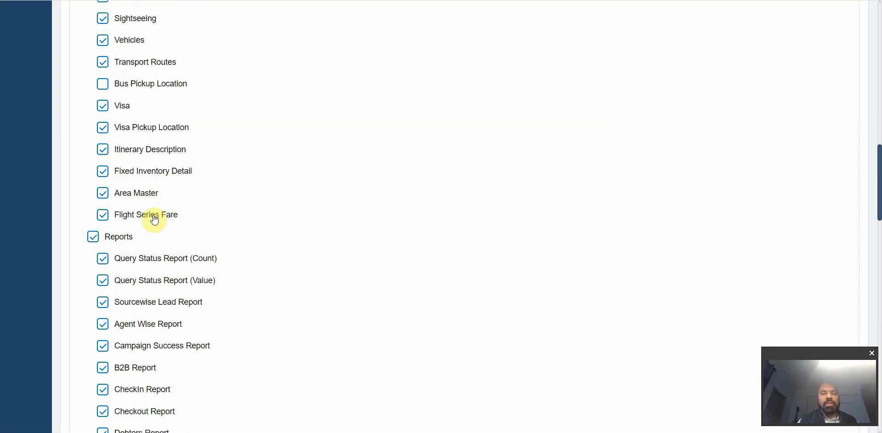
scroll(154, 219, down, 1)
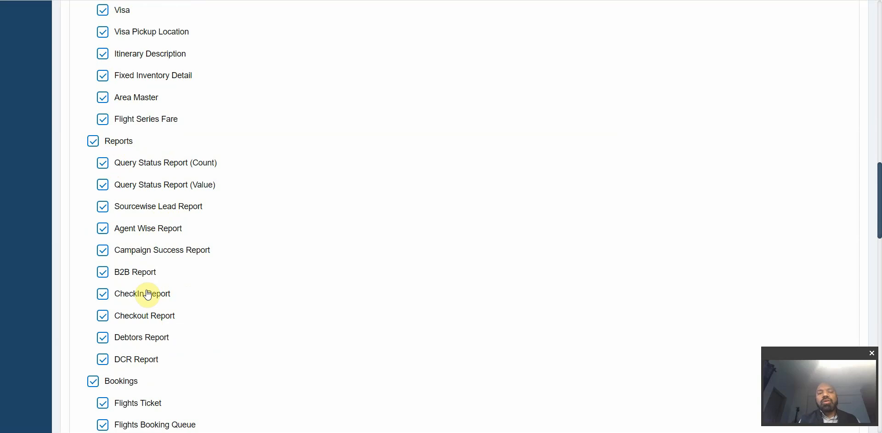
scroll(150, 292, down, 1)
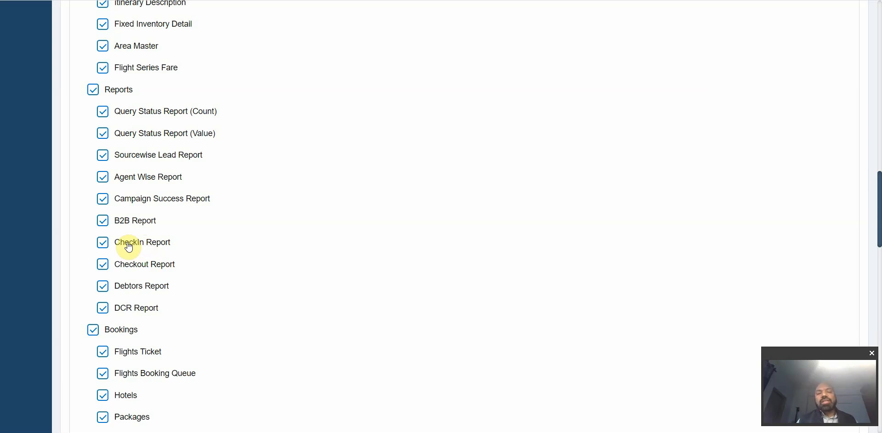
scroll(129, 247, down, 1)
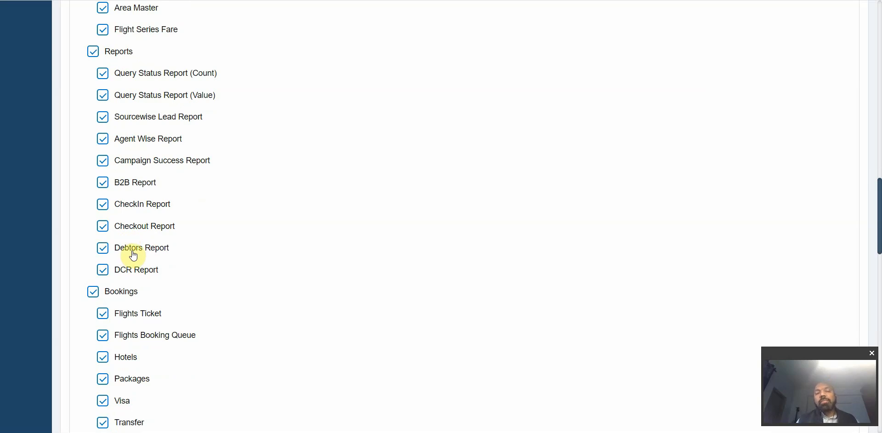
scroll(132, 252, down, 2)
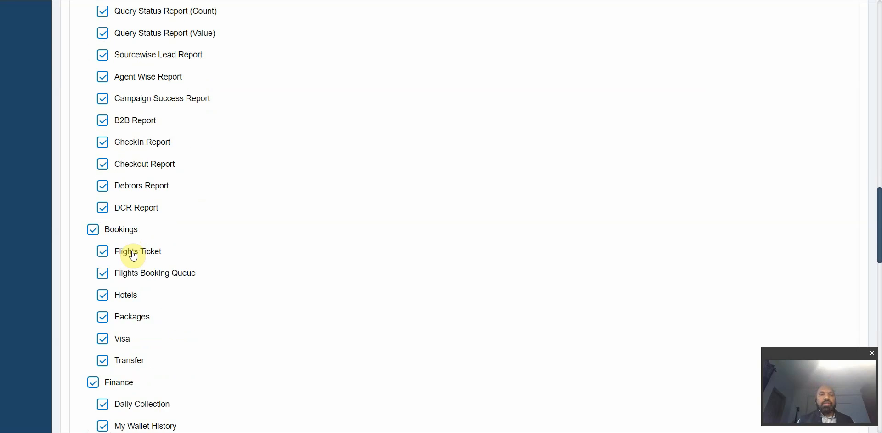
scroll(152, 191, down, 2)
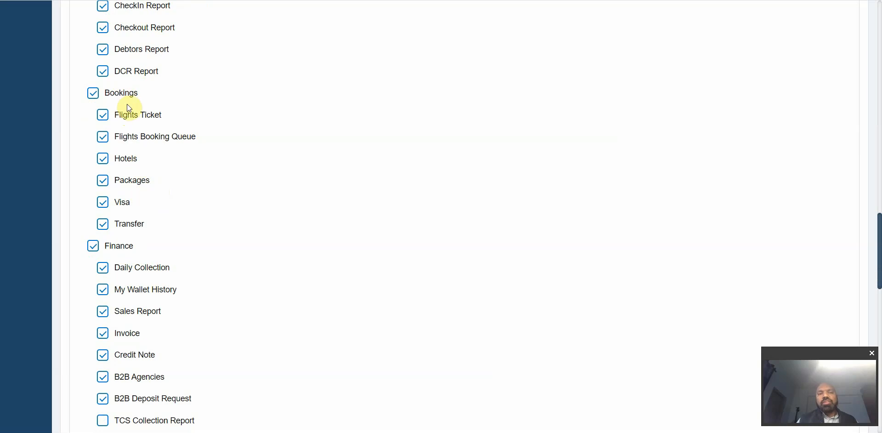
scroll(154, 206, down, 3)
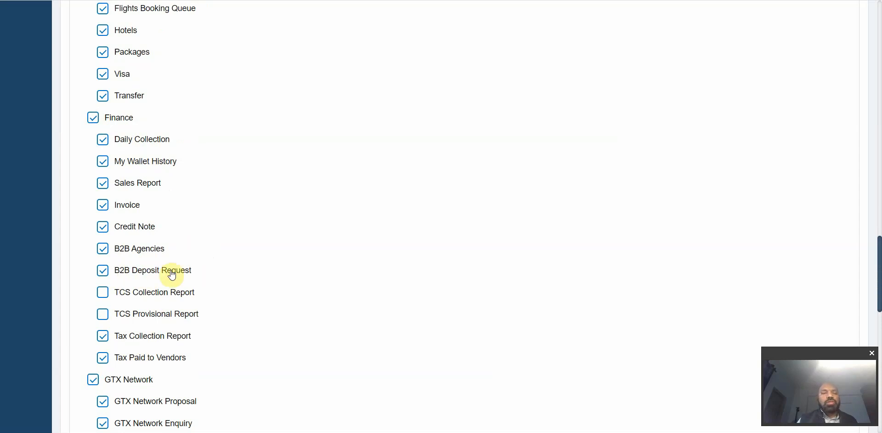
scroll(205, 240, down, 5)
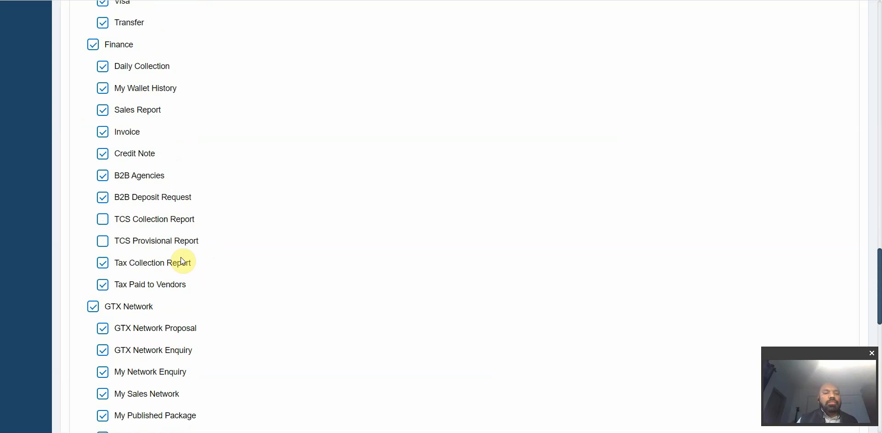
scroll(139, 299, down, 1)
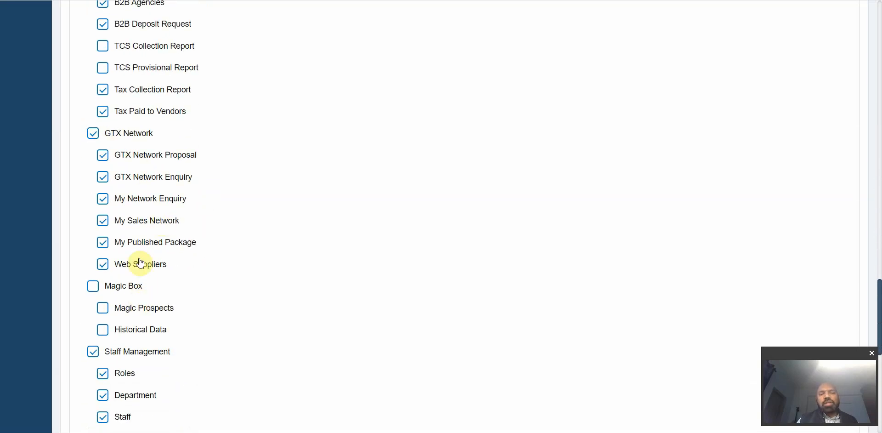
scroll(140, 263, down, 3)
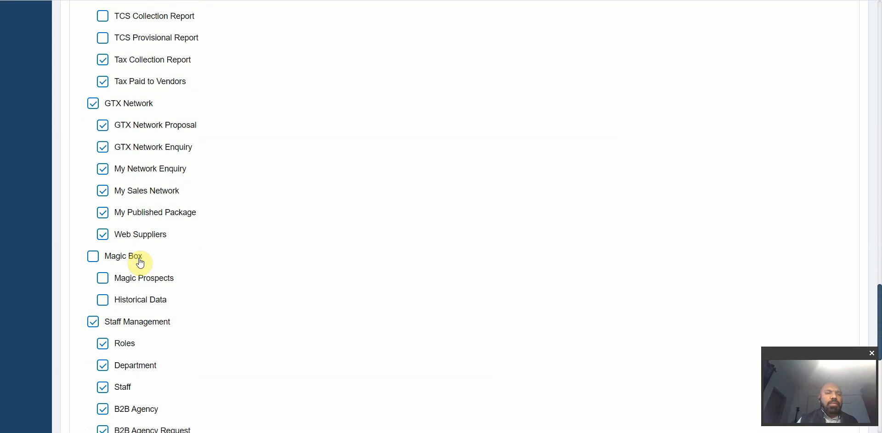
scroll(171, 159, up, 1)
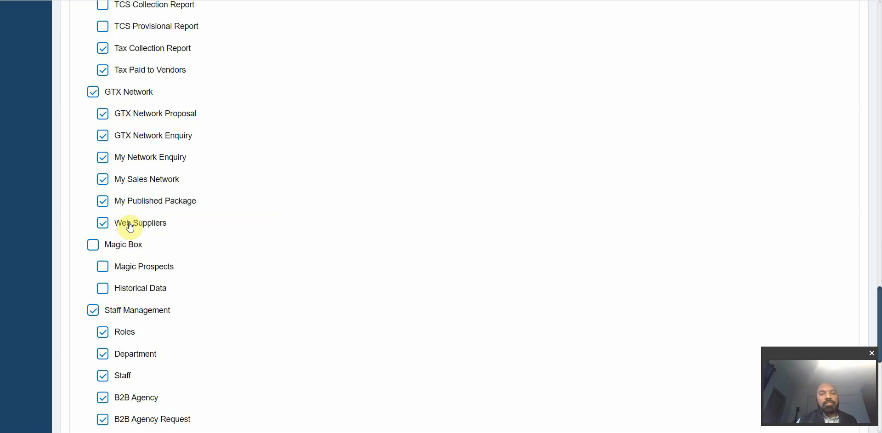
scroll(124, 226, down, 2)
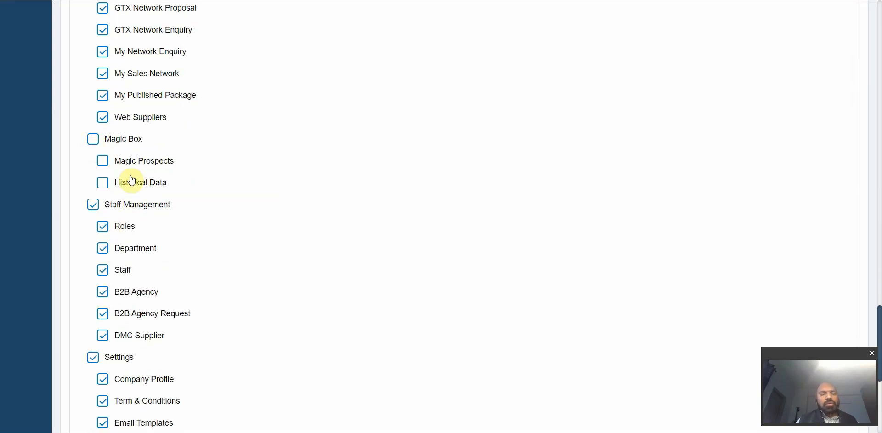
scroll(130, 180, down, 2)
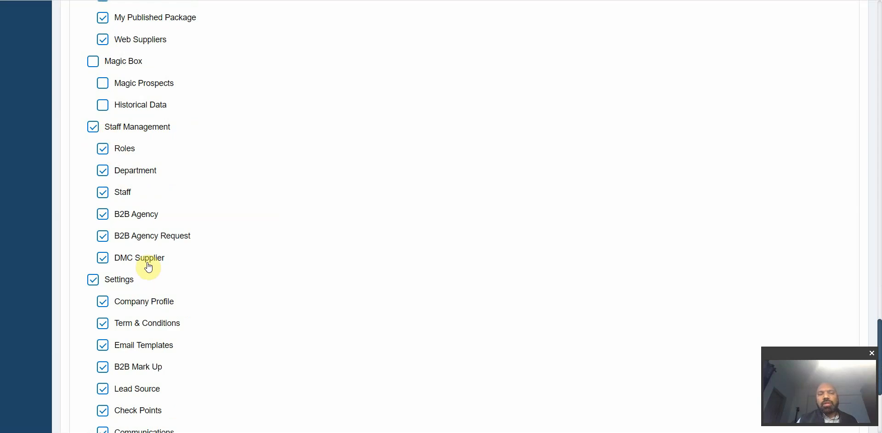
scroll(148, 264, down, 3)
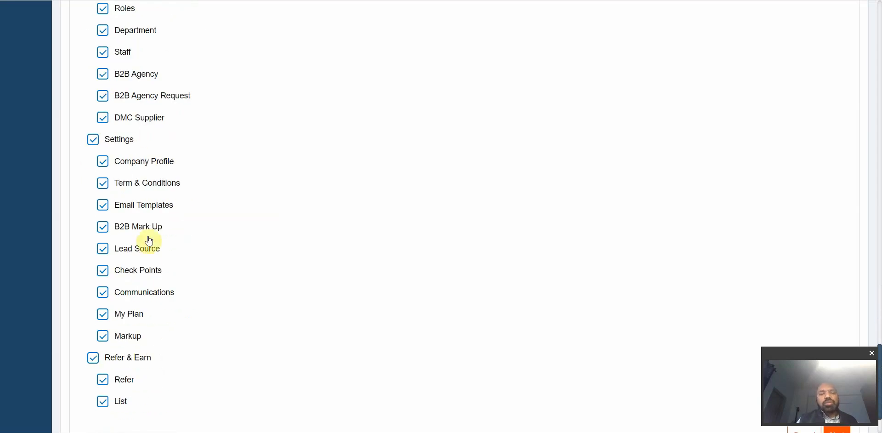
scroll(146, 257, up, 20)
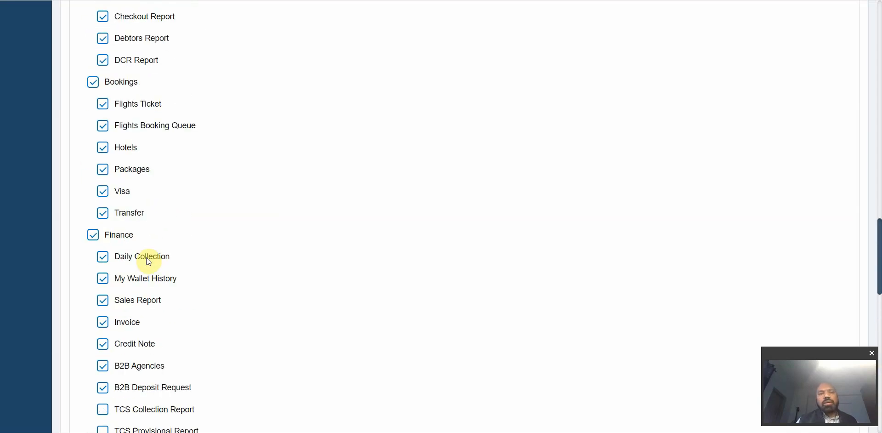
Step: Switch the signature from custom text to Default, with Sales Consultant title and address lines
click(374, 74)
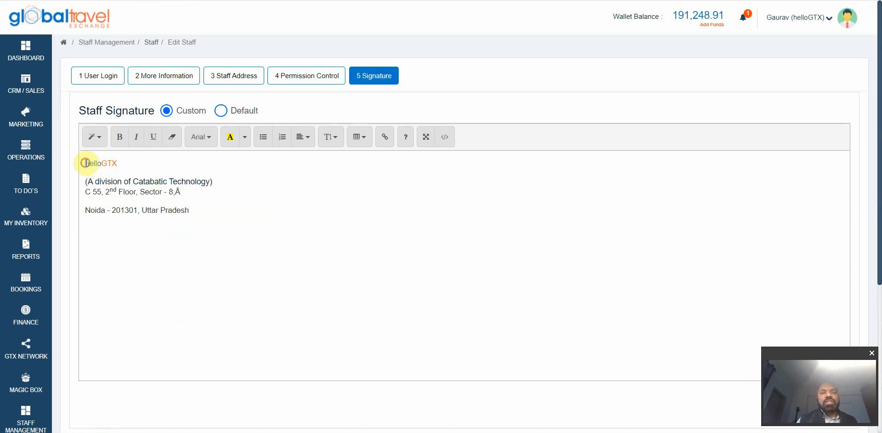
drag(89, 164, 247, 262)
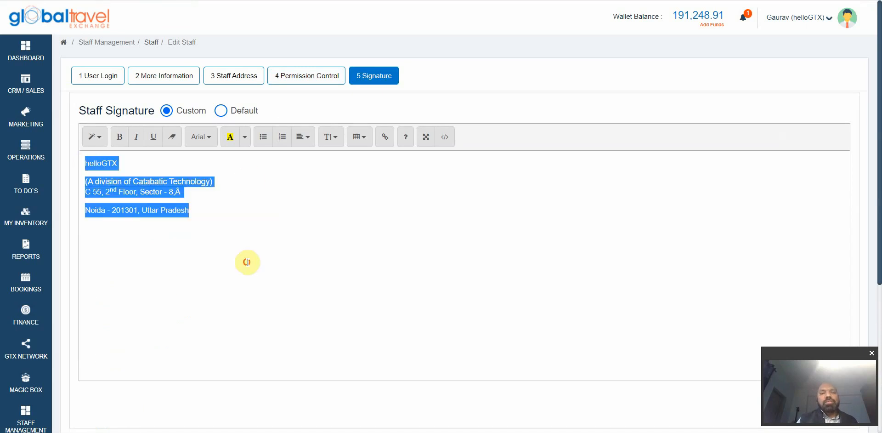
click(221, 111)
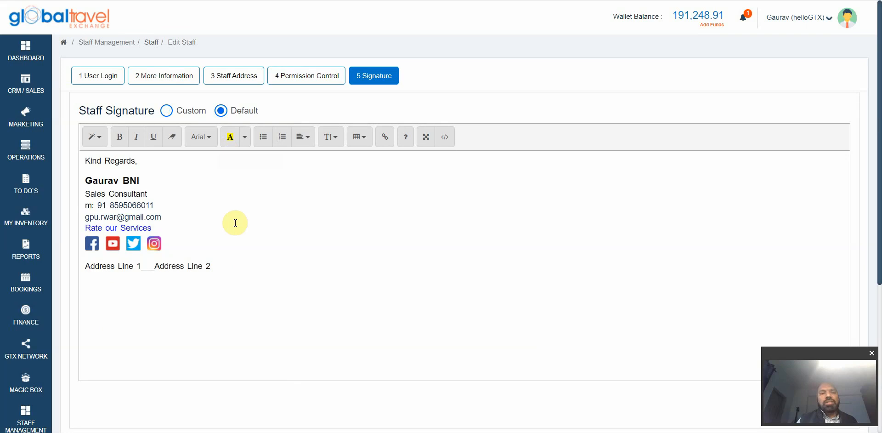
scroll(235, 223, down, 2)
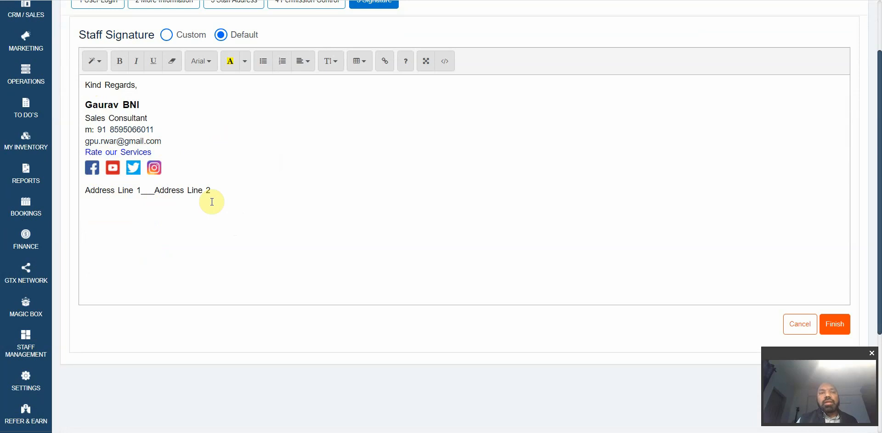
scroll(212, 202, up, 1)
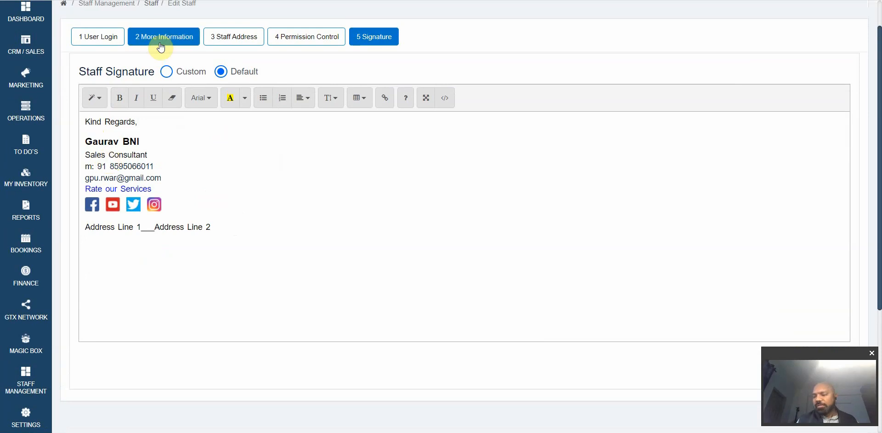
scroll(108, 208, down, 3)
Step: Browse the Staff Management > Staff table, then bring up Daily Collection's link options
mouse_move(27, 225)
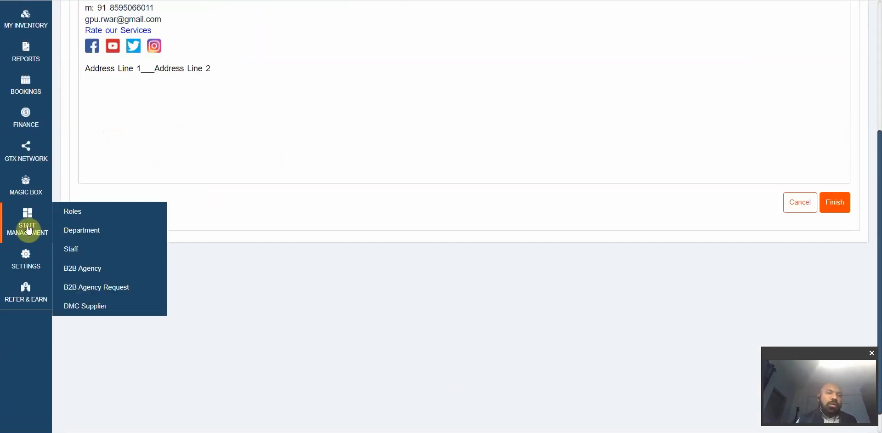
click(73, 250)
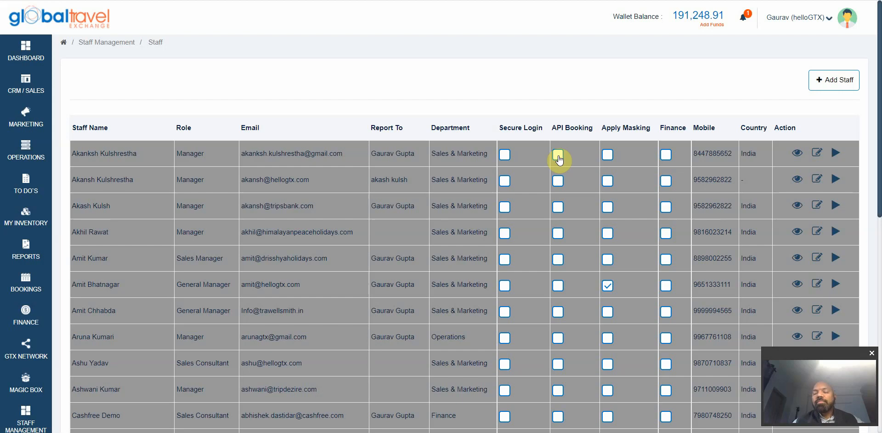
scroll(558, 157, down, 2)
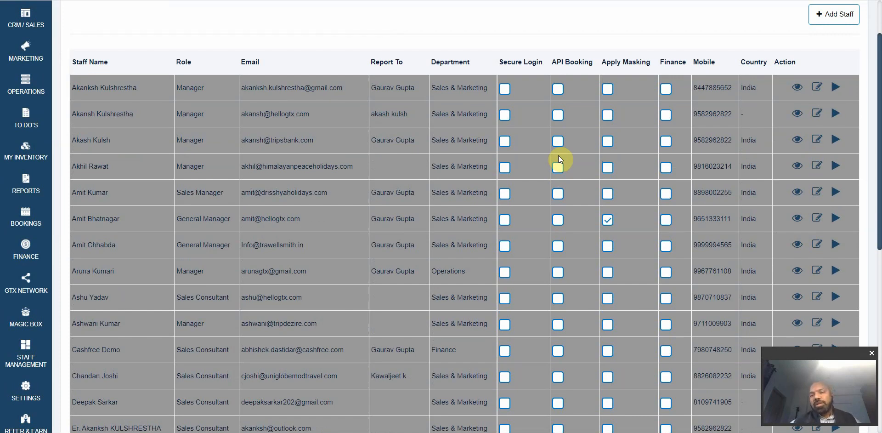
scroll(577, 215, down, 3)
scroll(575, 214, up, 2)
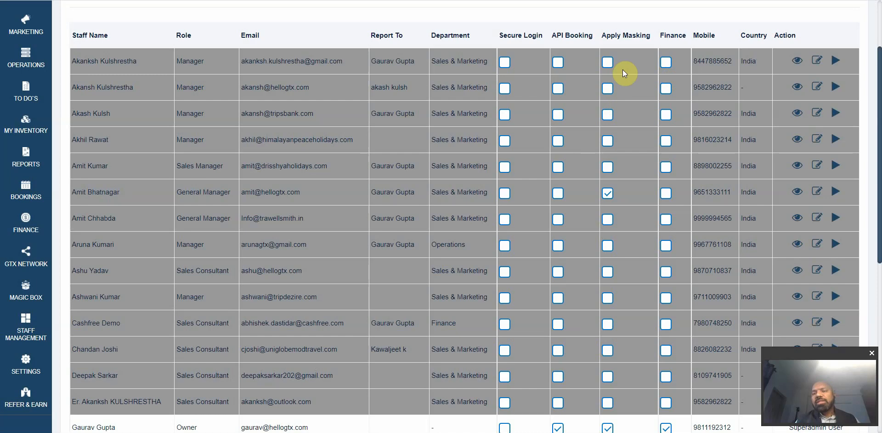
scroll(671, 121, down, 2)
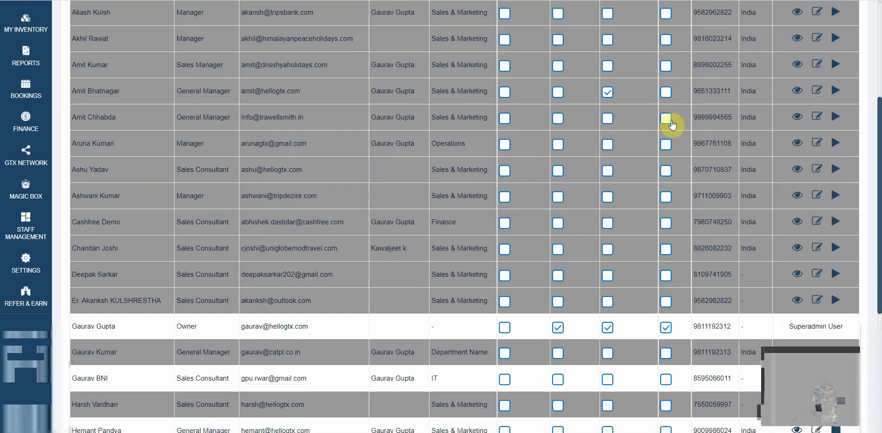
scroll(671, 124, down, 2)
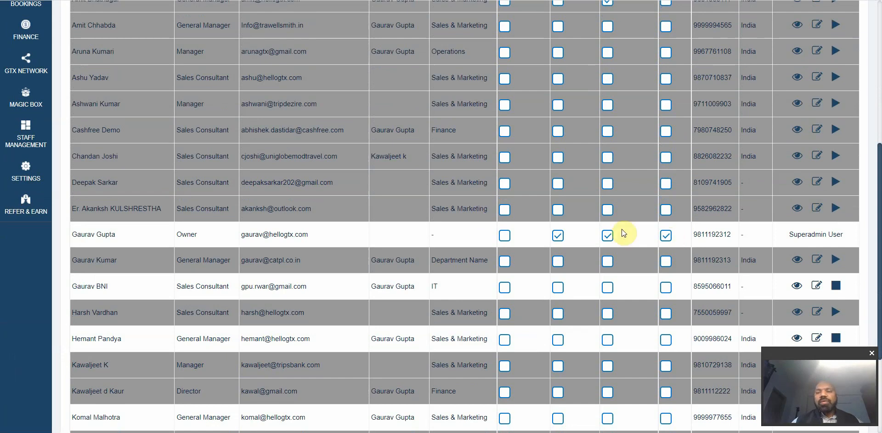
scroll(454, 218, up, 1)
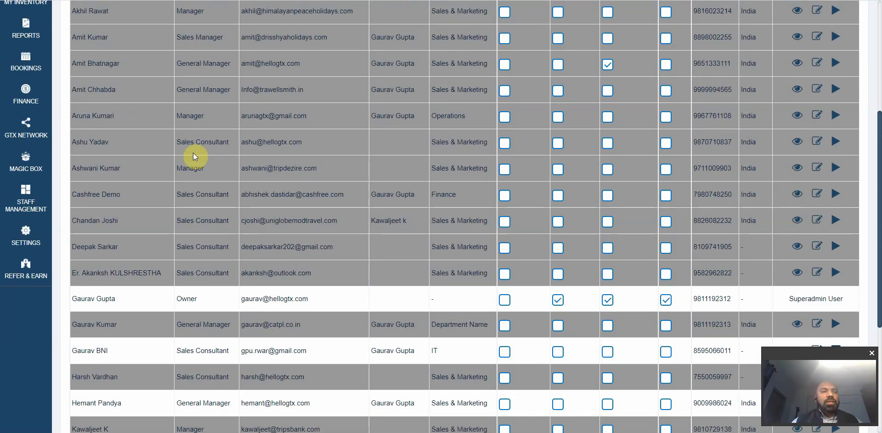
mouse_move(30, 95)
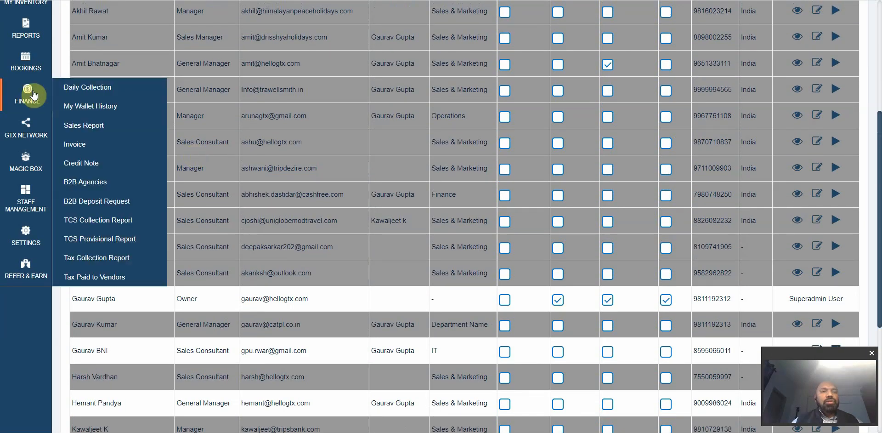
right_click(89, 93)
click(124, 94)
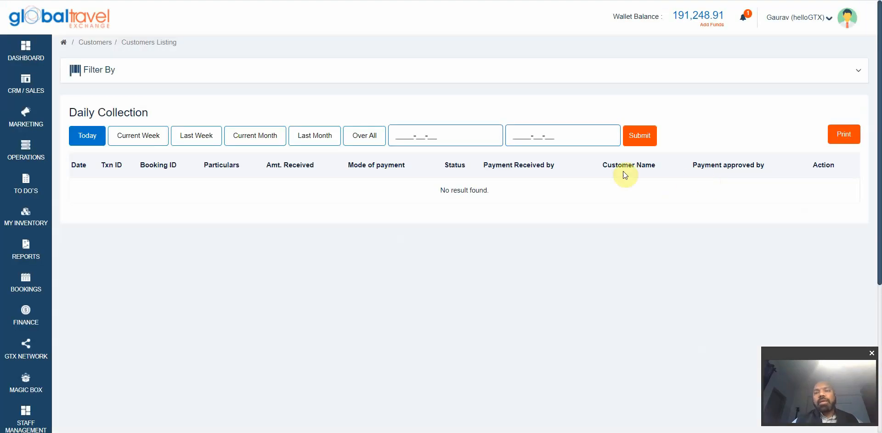
click(136, 136)
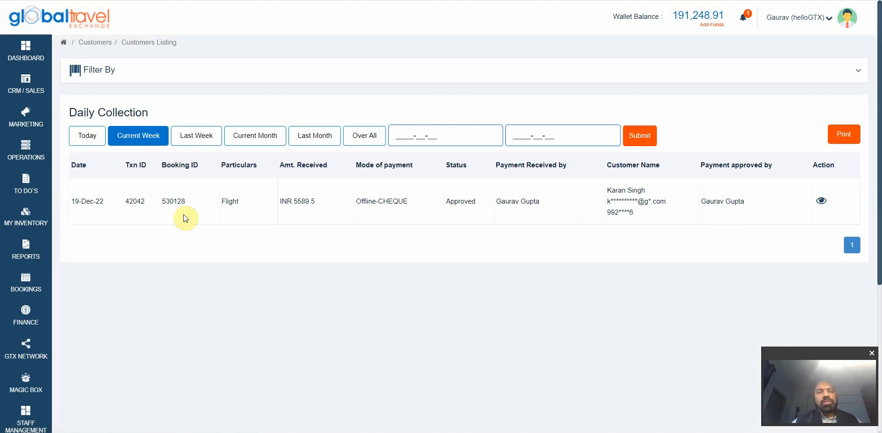
click(92, 137)
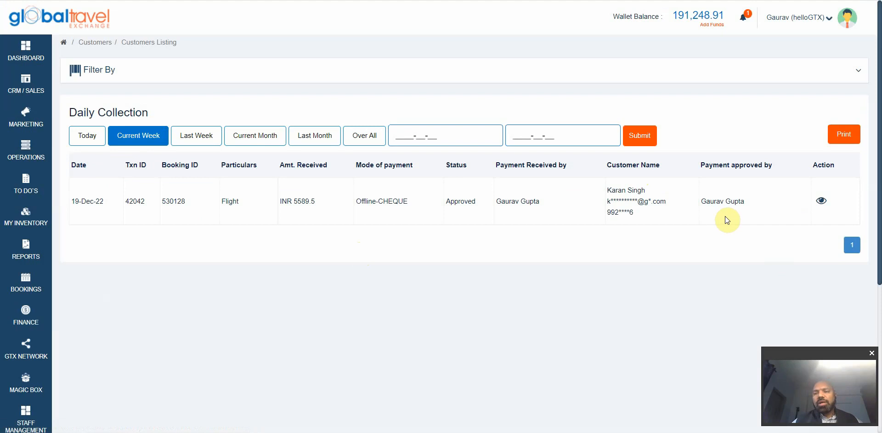
click(822, 201)
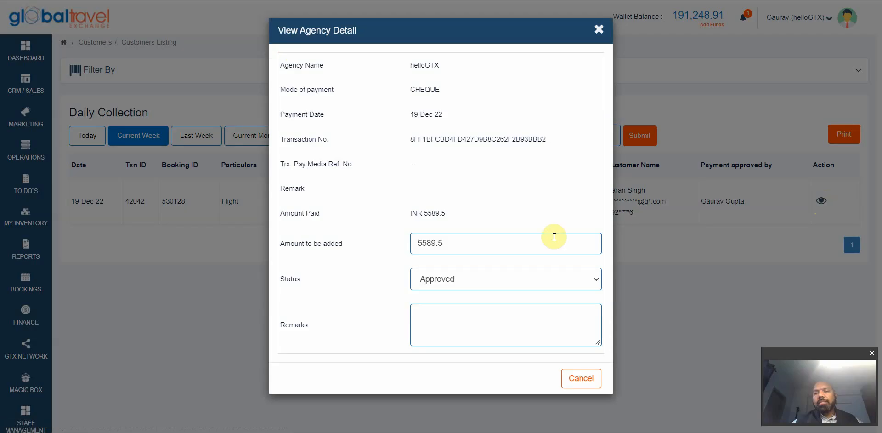
click(528, 239)
click(523, 279)
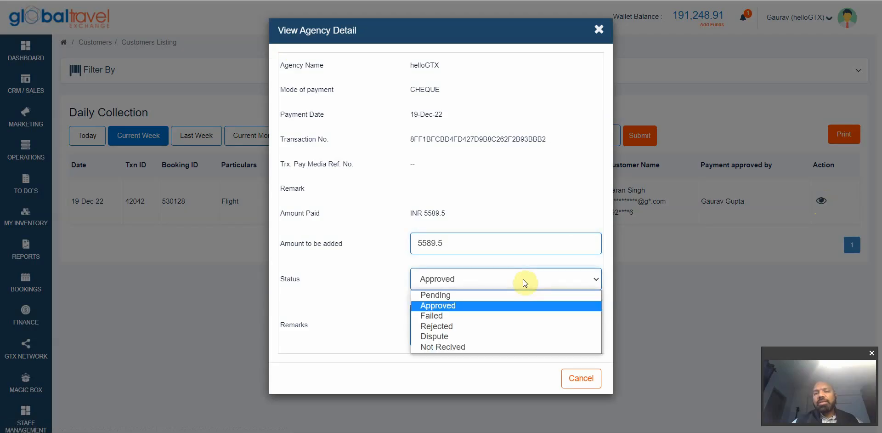
click(681, 273)
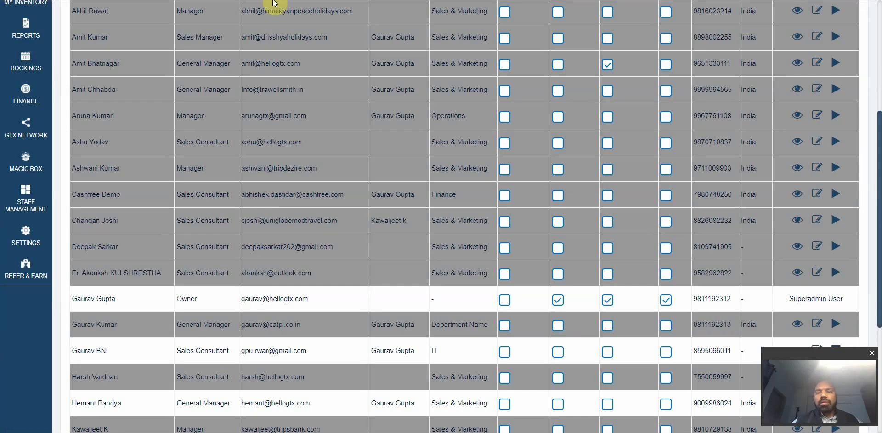
scroll(549, 195, up, 5)
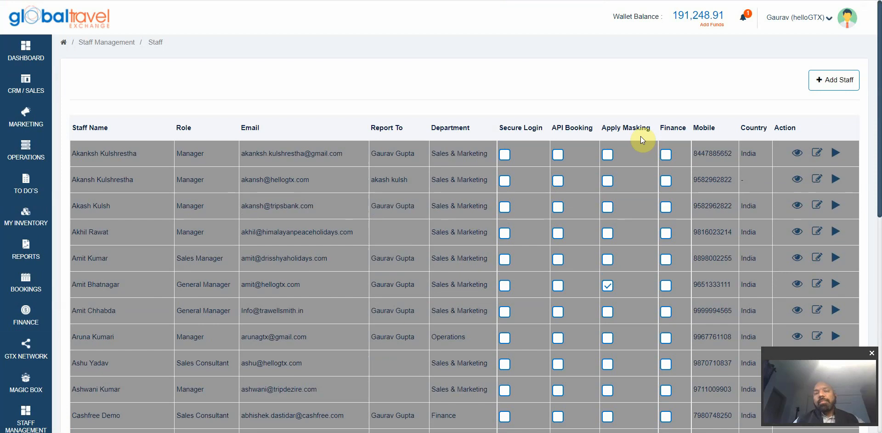
mouse_move(27, 87)
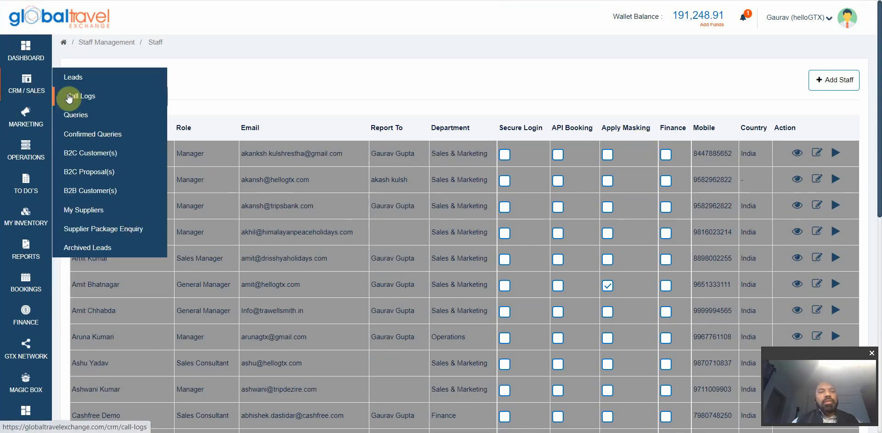
click(82, 115)
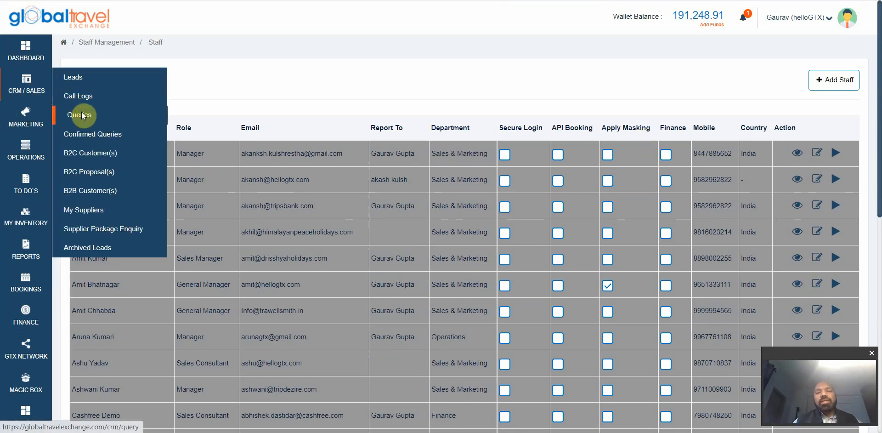
scroll(211, 175, down, 2)
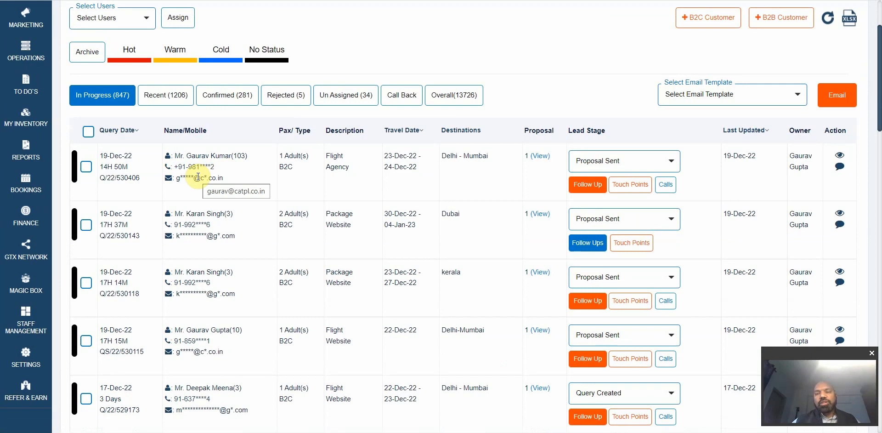
click(214, 158)
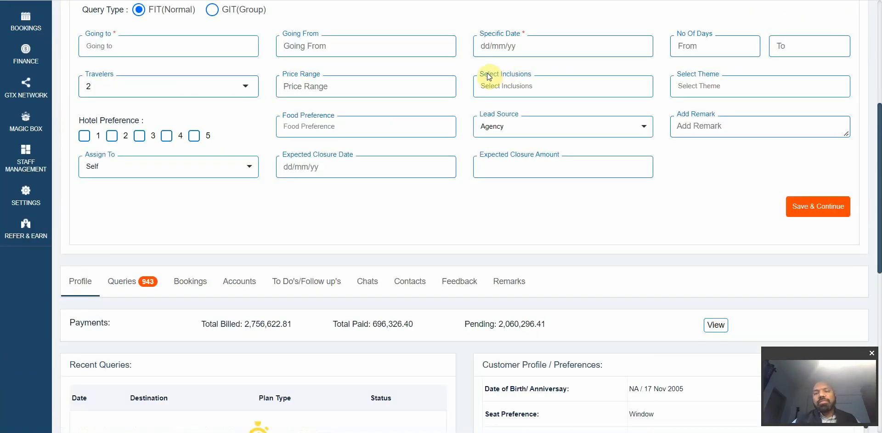
scroll(404, 158, up, 5)
scroll(402, 158, up, 1)
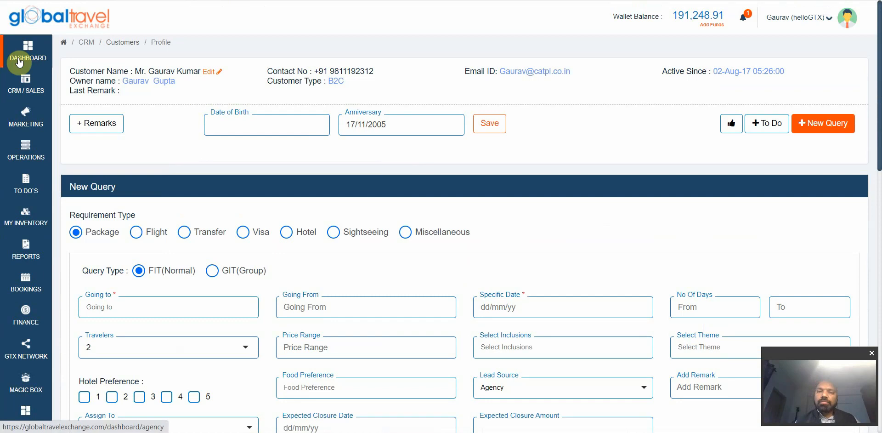
mouse_move(26, 85)
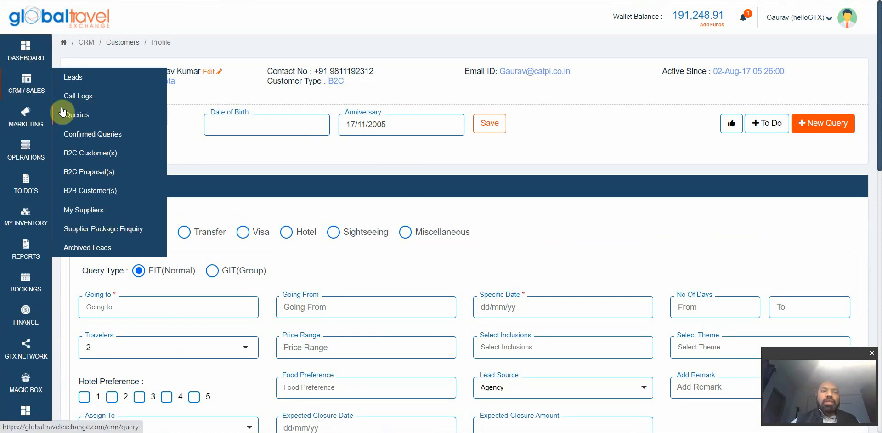
Step: Browse the CRM Query Listing's 847 in-progress queries out of 13726
click(73, 121)
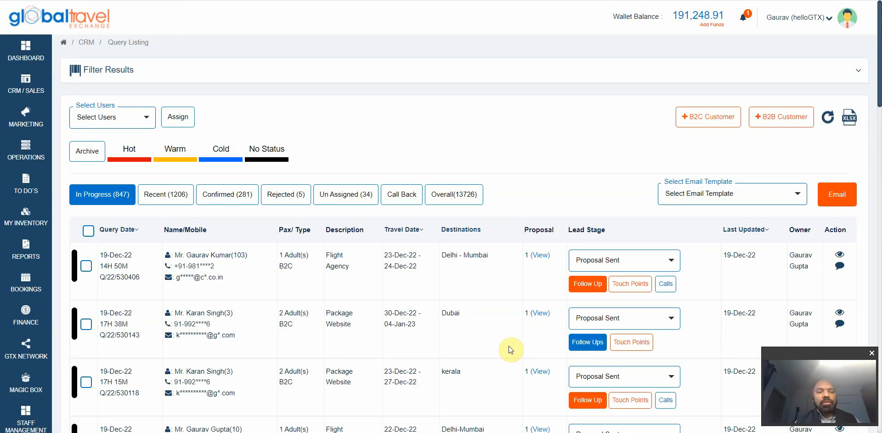
scroll(508, 345, down, 2)
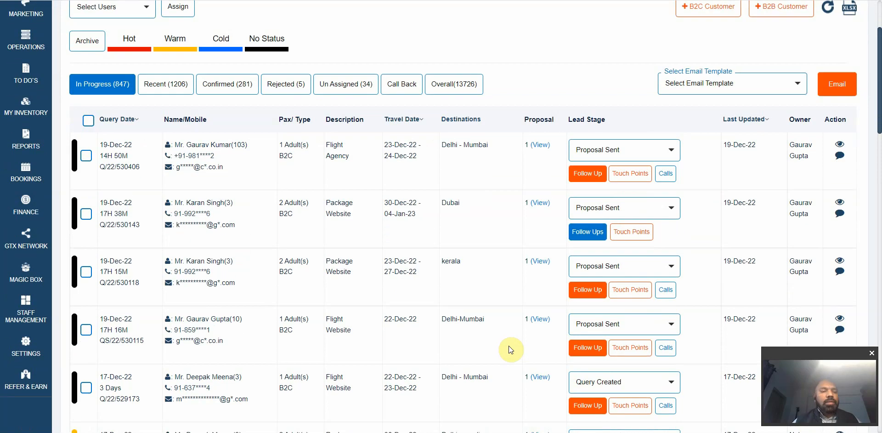
scroll(508, 345, down, 3)
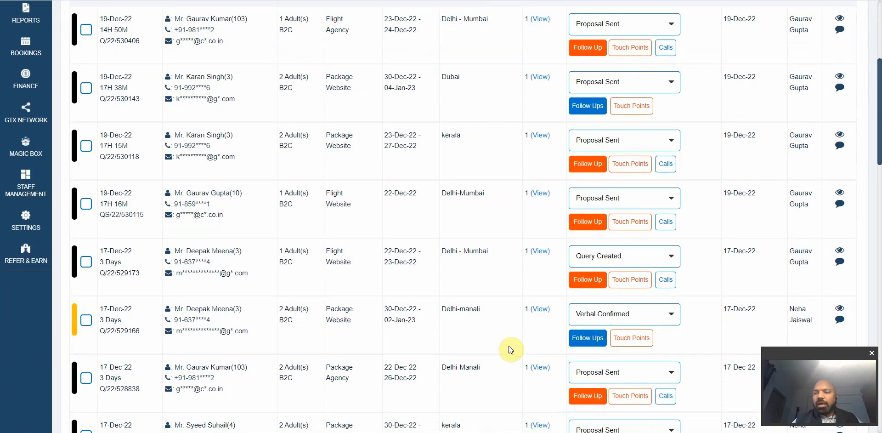
scroll(508, 345, down, 1)
scroll(508, 346, up, 6)
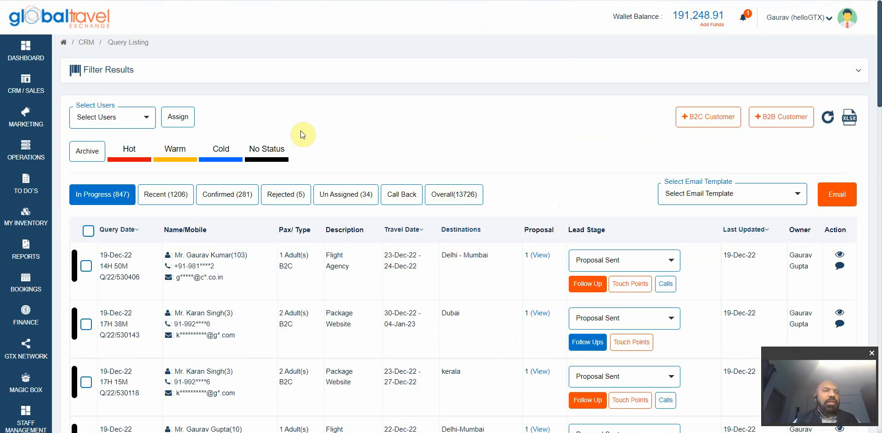
mouse_move(42, 94)
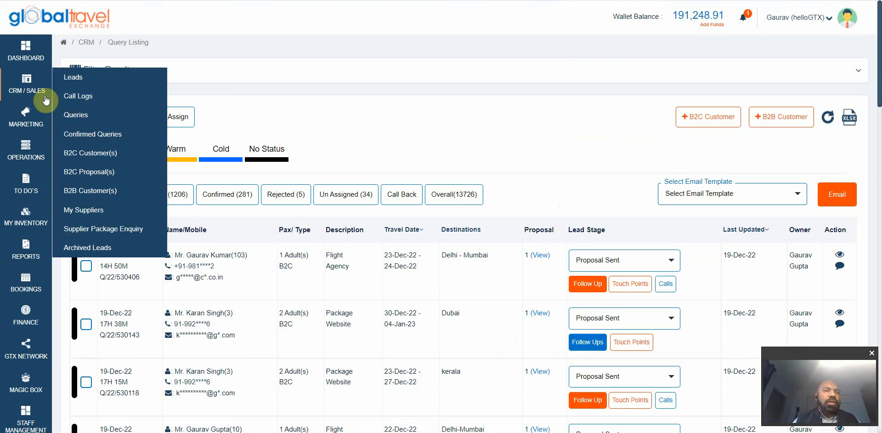
Step: Start a new supplier from My Suppliers, checking salutation choices and the Destinations field
click(86, 210)
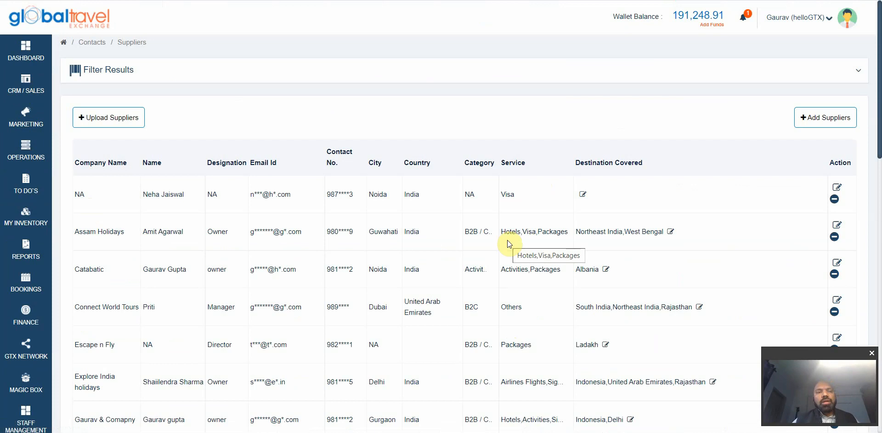
click(828, 120)
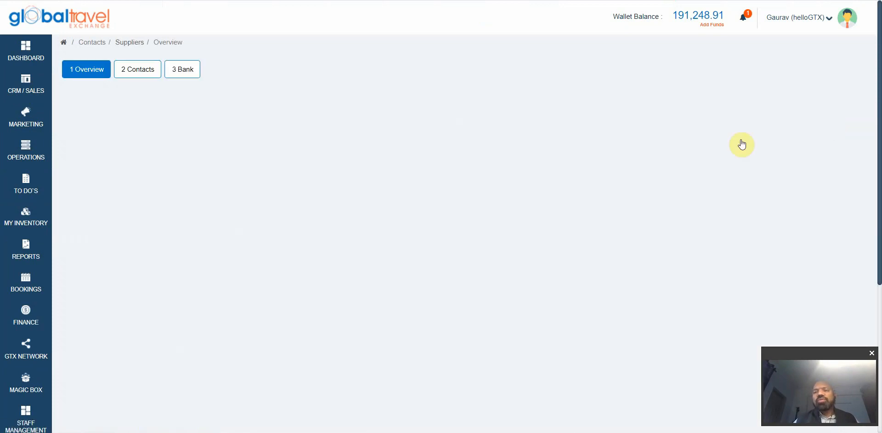
scroll(526, 125, down, 1)
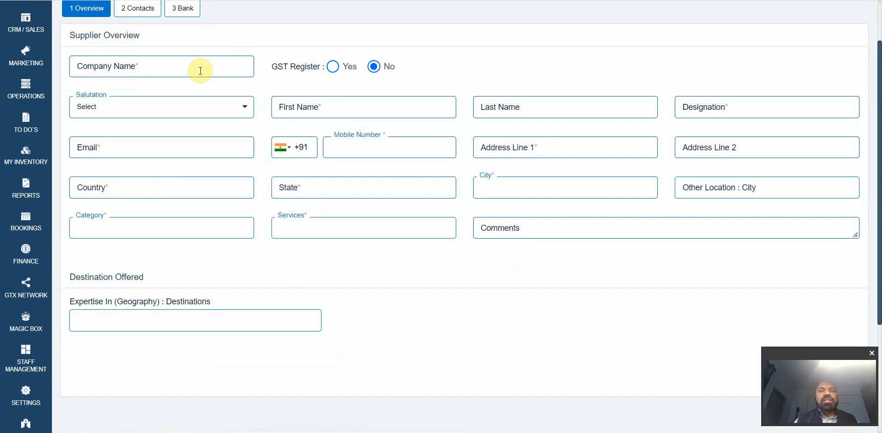
click(198, 70)
click(214, 112)
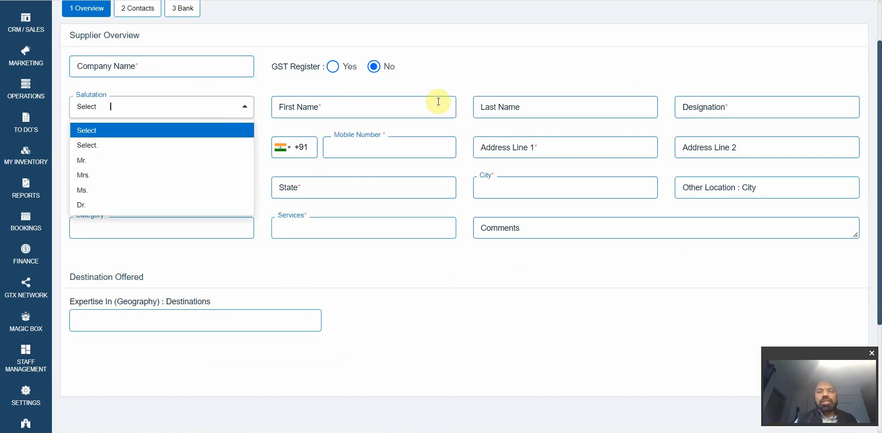
click(558, 63)
scroll(549, 138, down, 1)
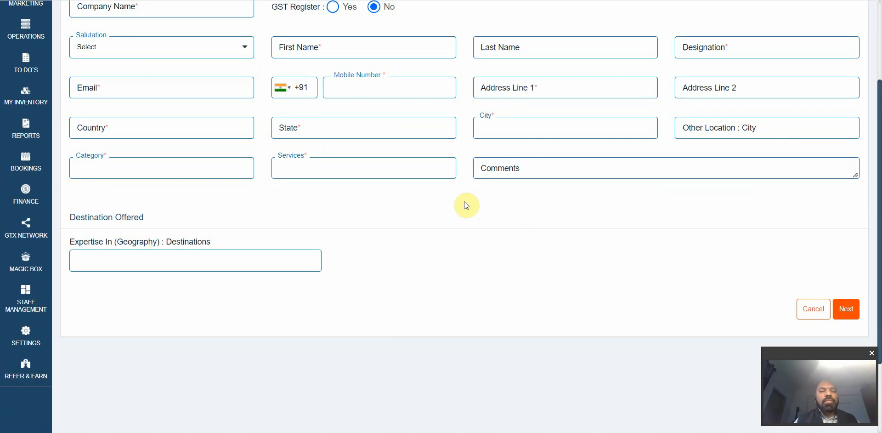
click(220, 263)
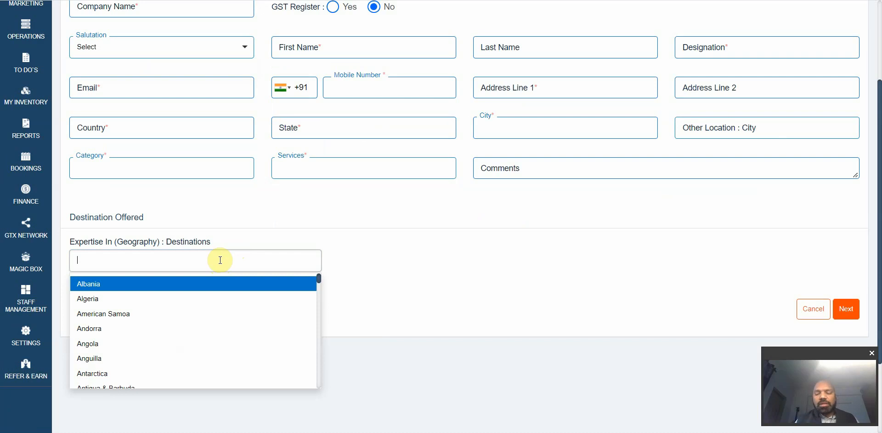
Step: Add United Arab Emirates, Kerala, North India and South India as supplier destinations
text(unite)
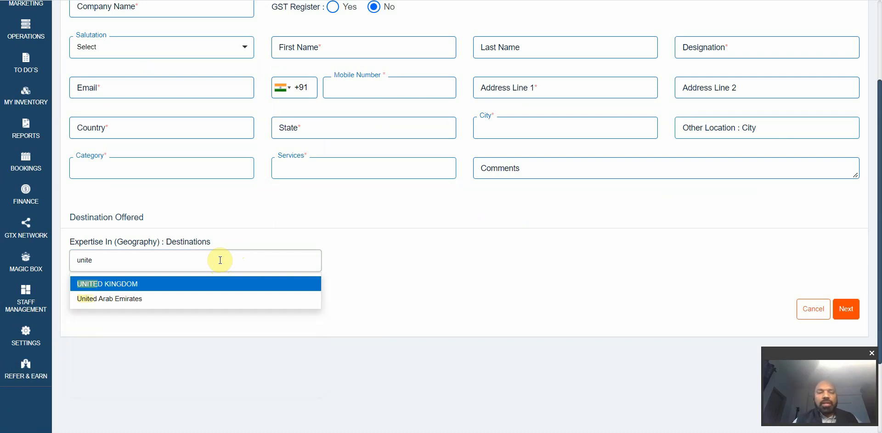
key(Down)
key(Return)
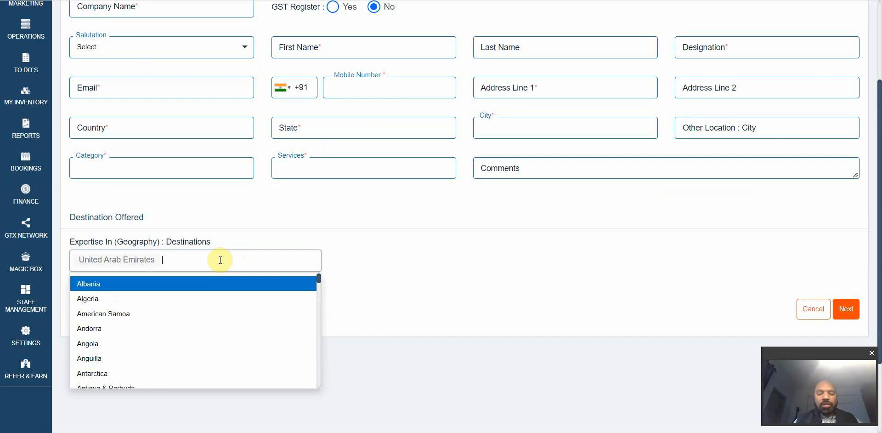
text(keral)
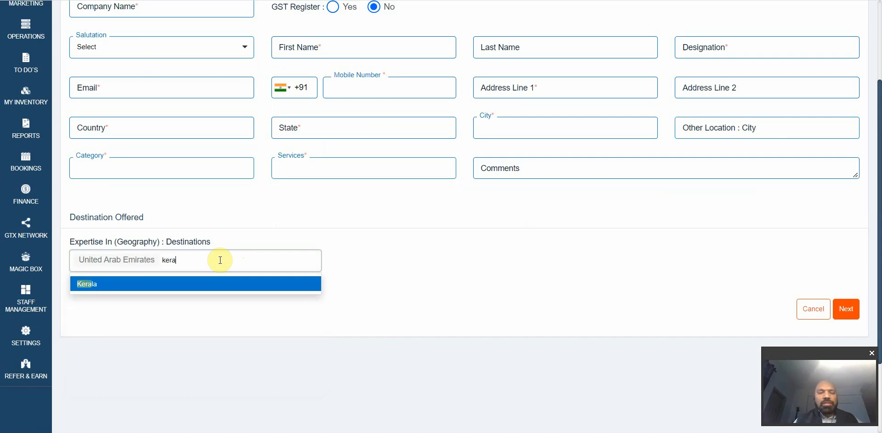
key(Return)
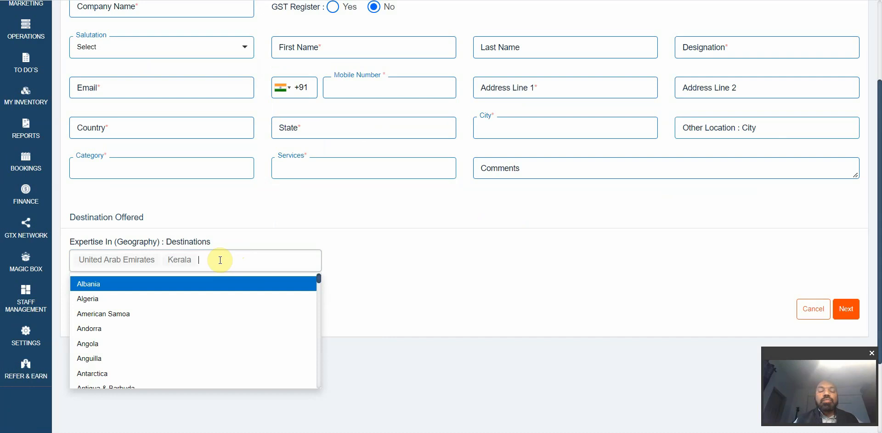
text(no)
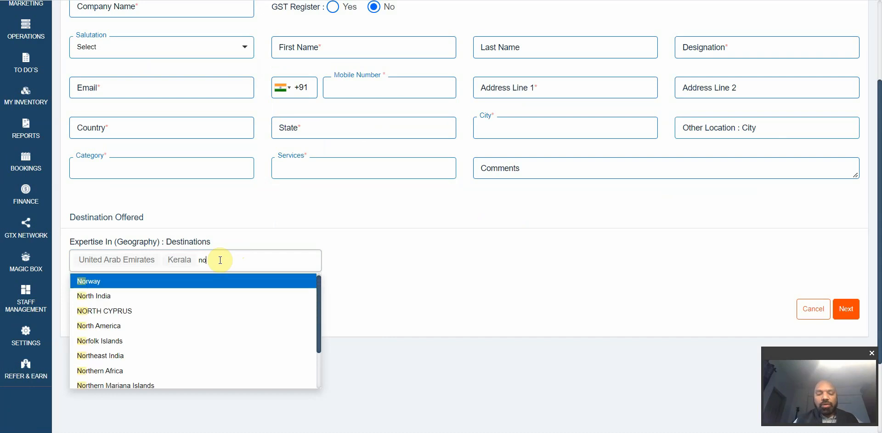
text(rth i)
key(Return)
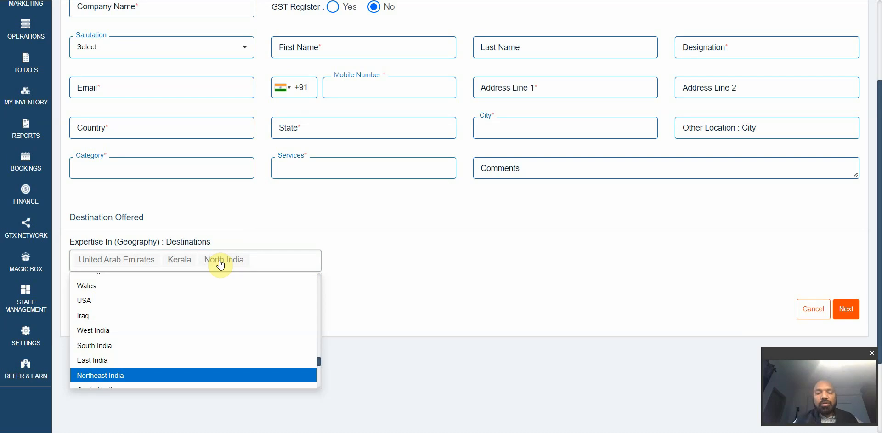
text(south in)
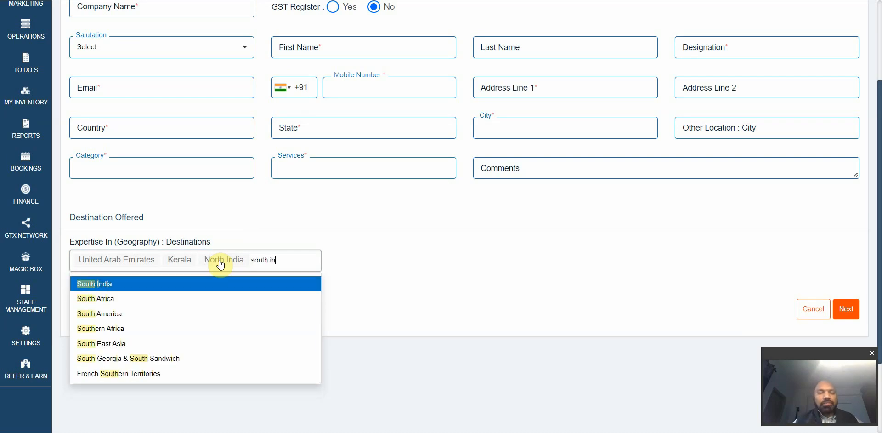
key(Return)
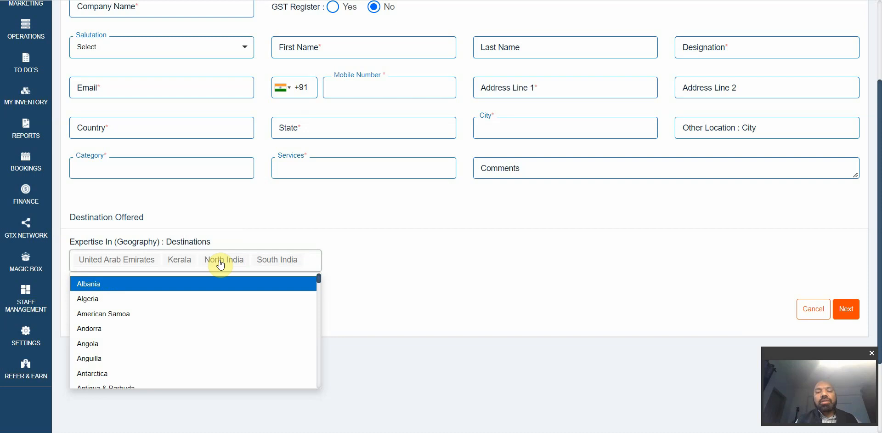
text(eur)
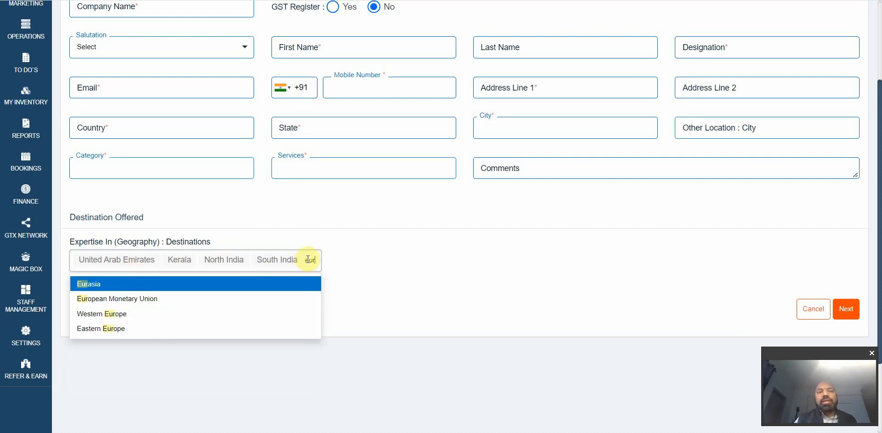
Step: Choose Packages as the supplier's service by searching 'pac', then close the list
click(335, 166)
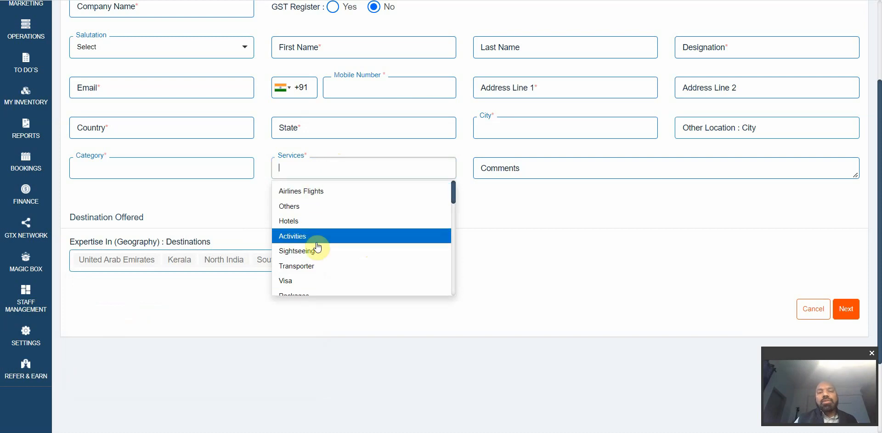
scroll(318, 247, down, 2)
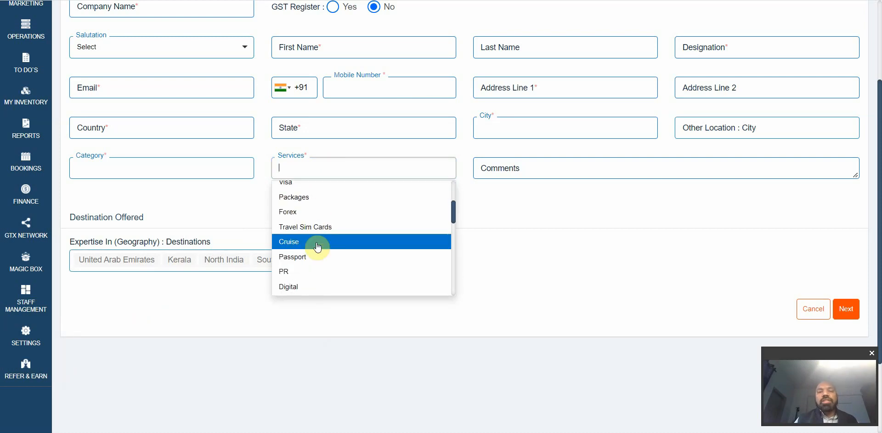
scroll(318, 247, up, 3)
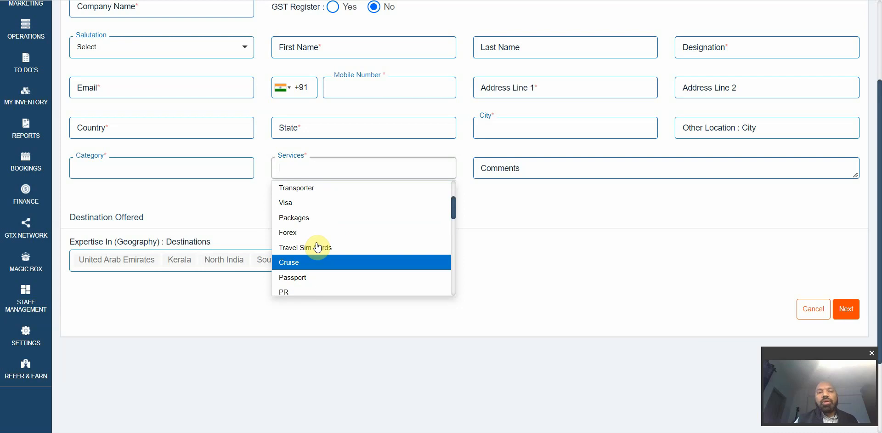
text(pac)
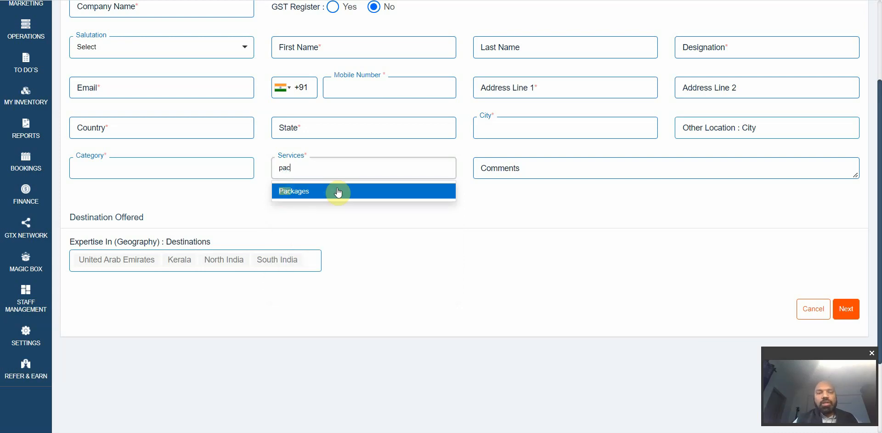
click(314, 193)
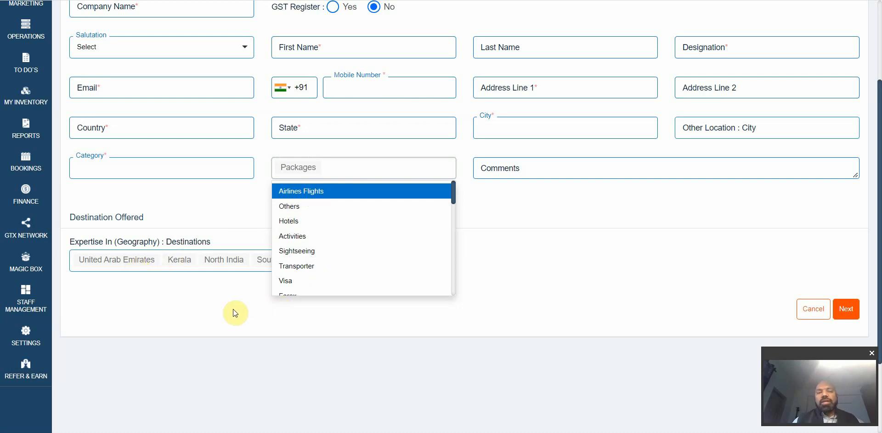
scroll(233, 309, up, 3)
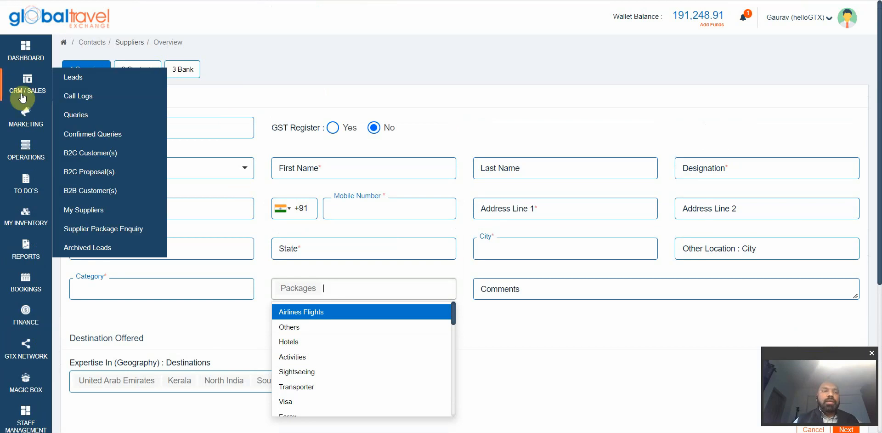
mouse_move(31, 98)
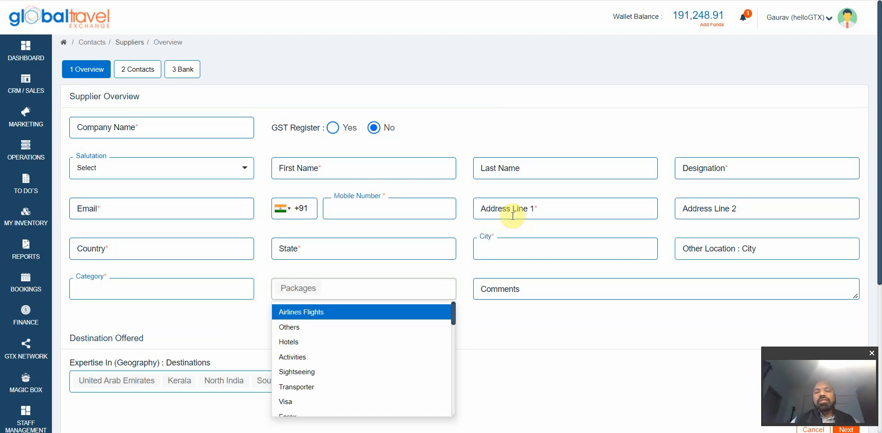
click(505, 332)
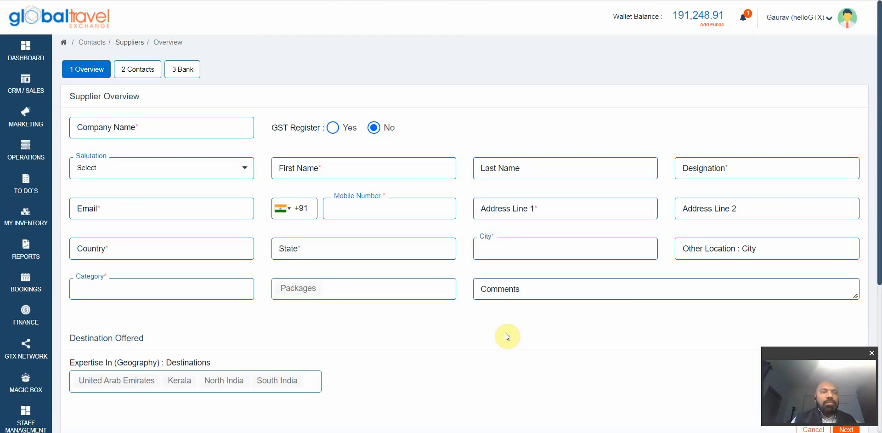